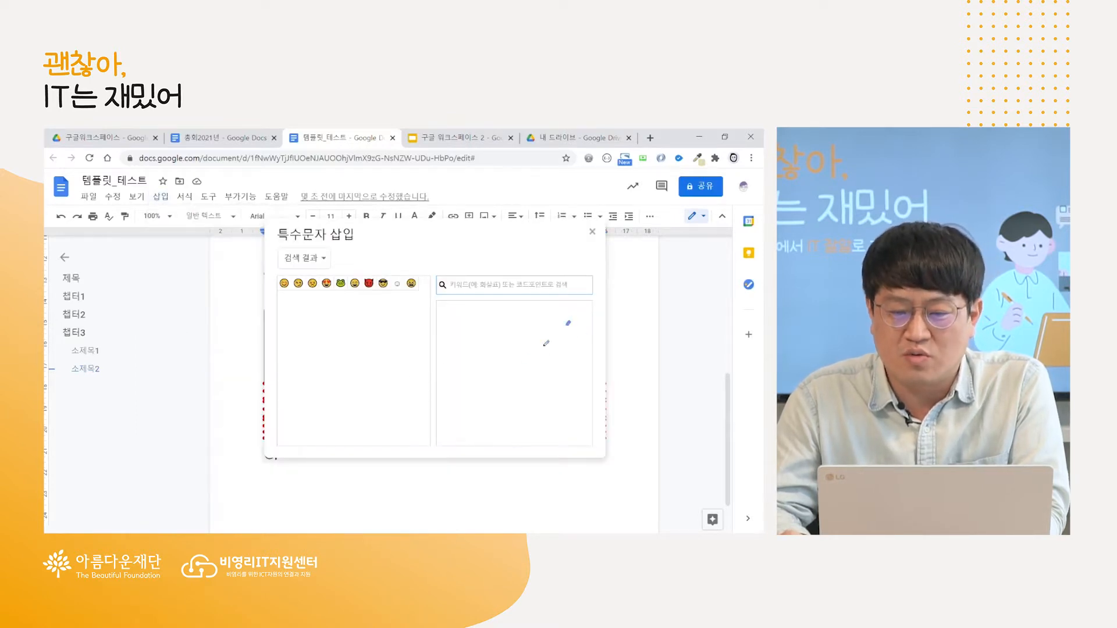
Sketch an X with a small loop in each gap for special-character lookup, insert the Ethiopic Section Mark after the smiley, and close the dialog.
drag(569, 322, 471, 412)
drag(490, 324, 560, 409)
mouse_move(523, 324)
mouse_down()
mouse_move(552, 368)
mouse_move(522, 413)
mouse_up()
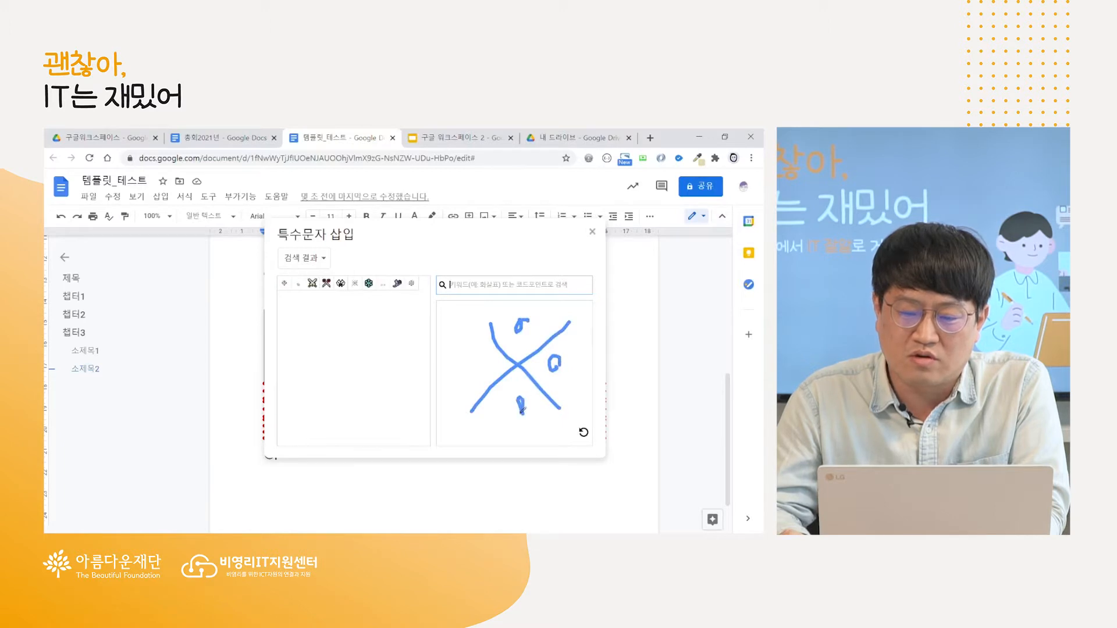
drag(475, 339, 470, 365)
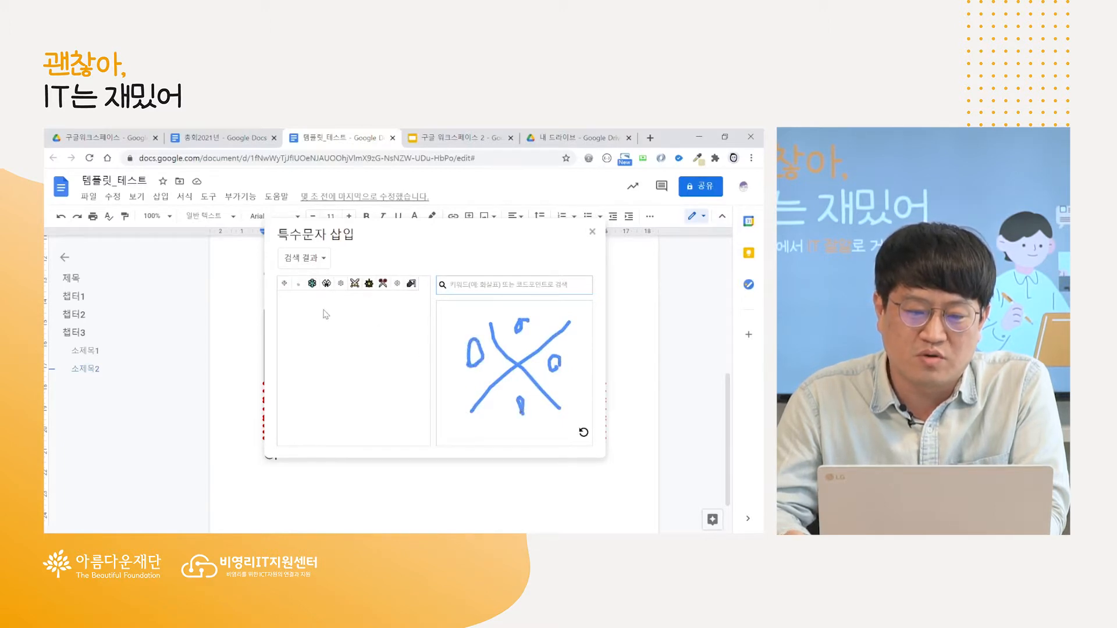
mouse_move(286, 285)
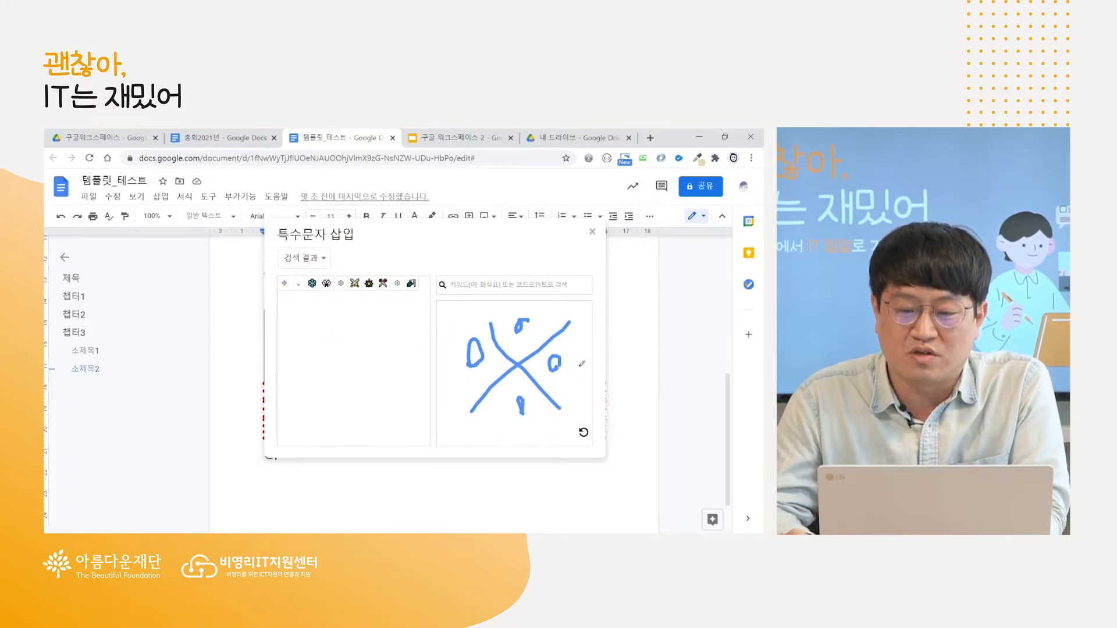
click(285, 284)
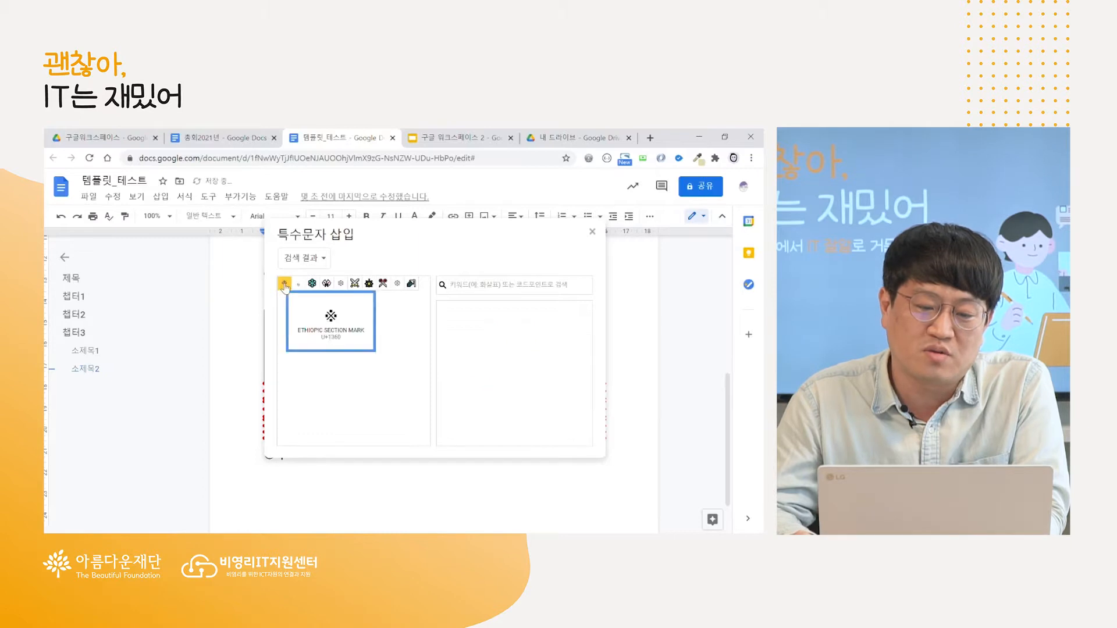
click(592, 232)
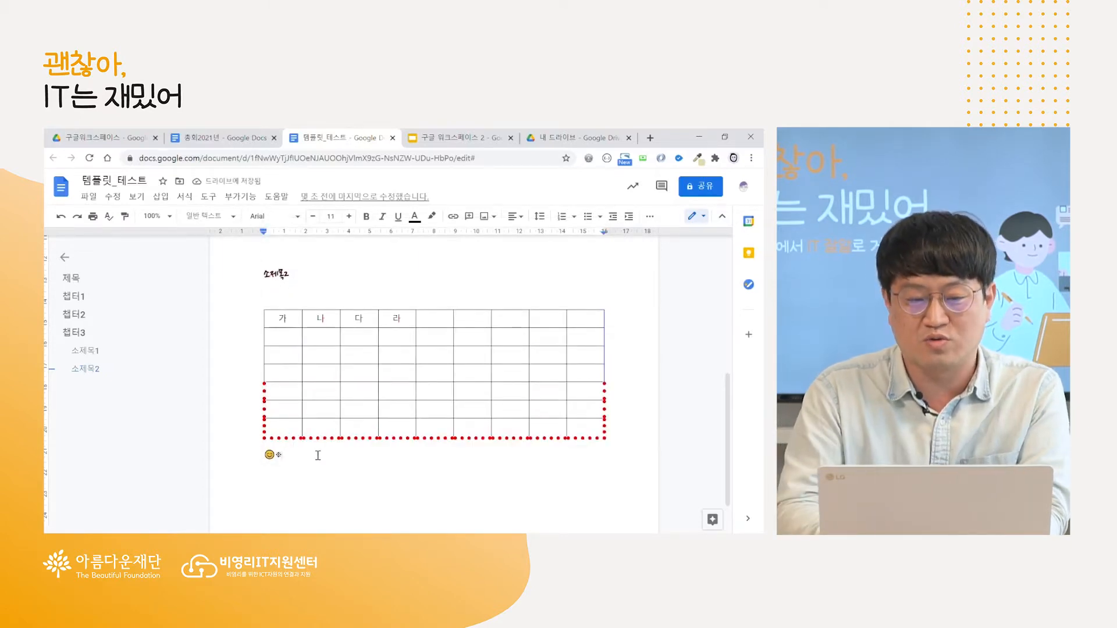
Add a new line below the inserted symbols and consult slide 20, 글머리 기호 사용과 변경, in the presentation before returning to the document.
key(Return)
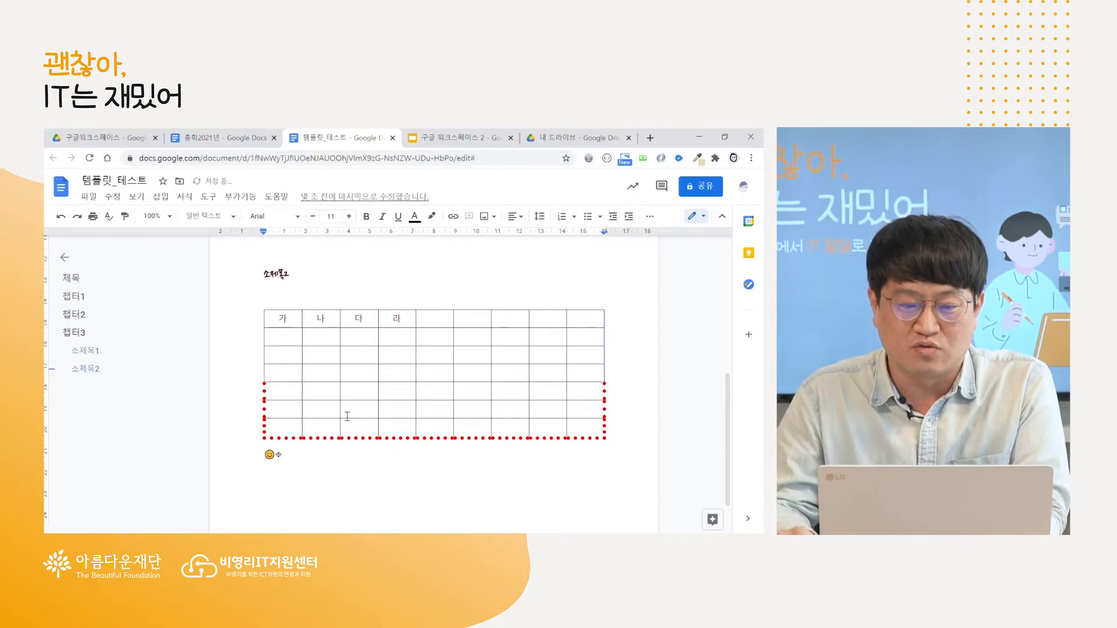
scroll(300, 442, down, 1)
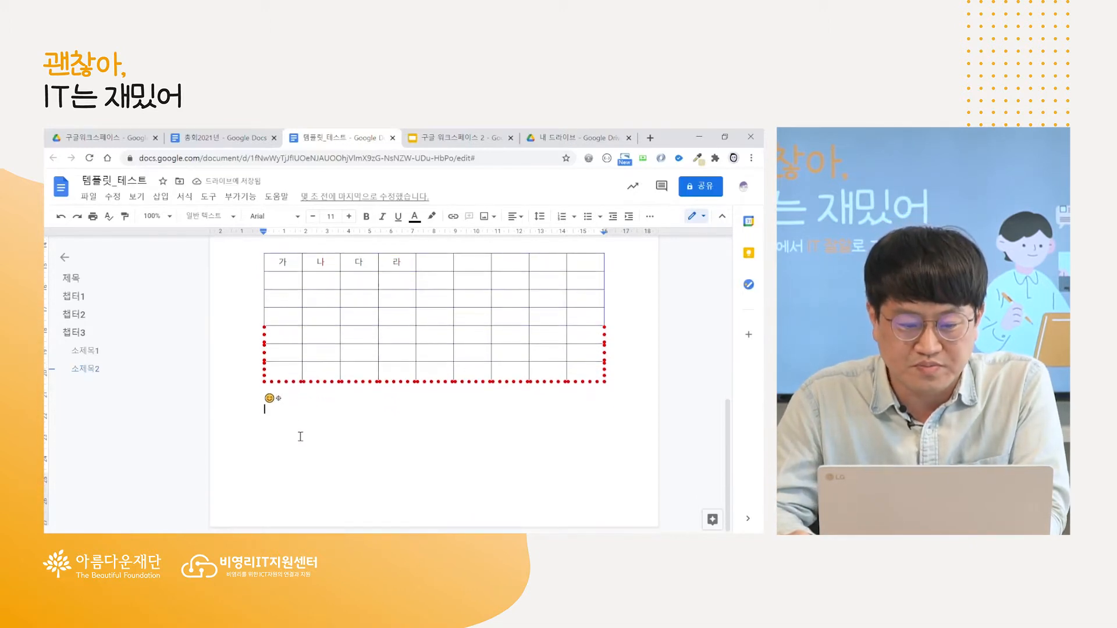
click(455, 138)
click(106, 322)
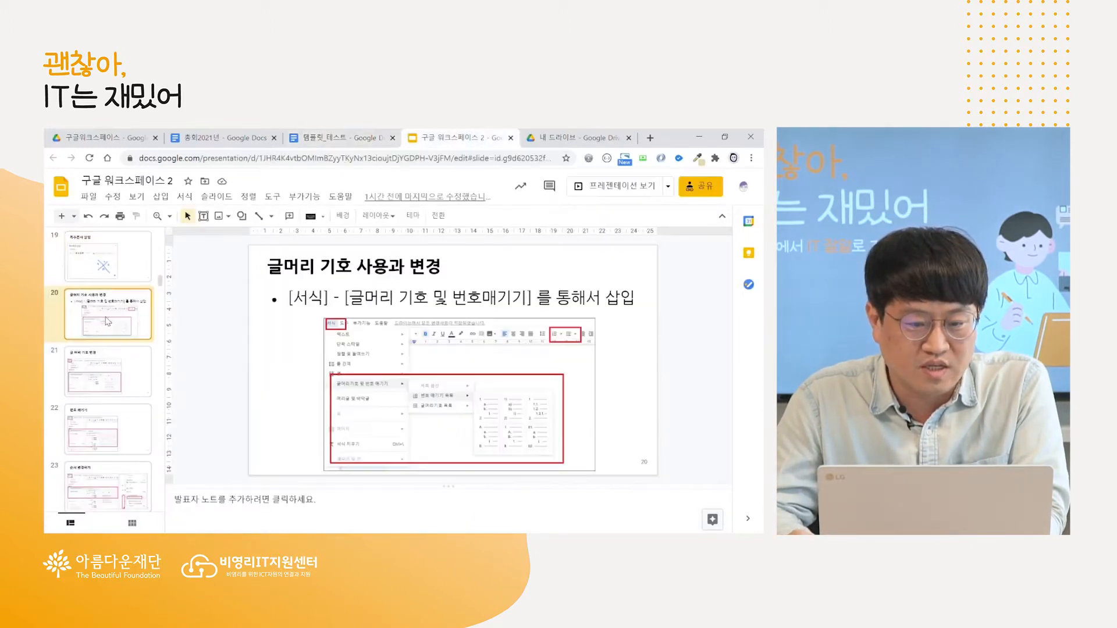
click(323, 139)
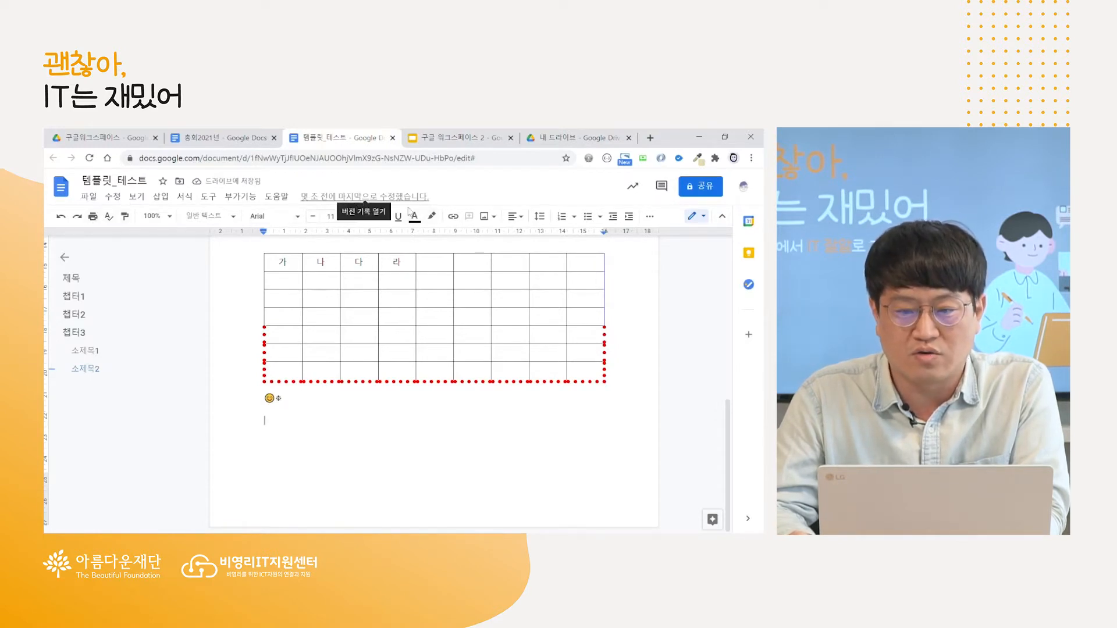
Create a numbered list with the items 가, 나, 다 and 라 below the symbols, and end it with blank lines.
click(563, 218)
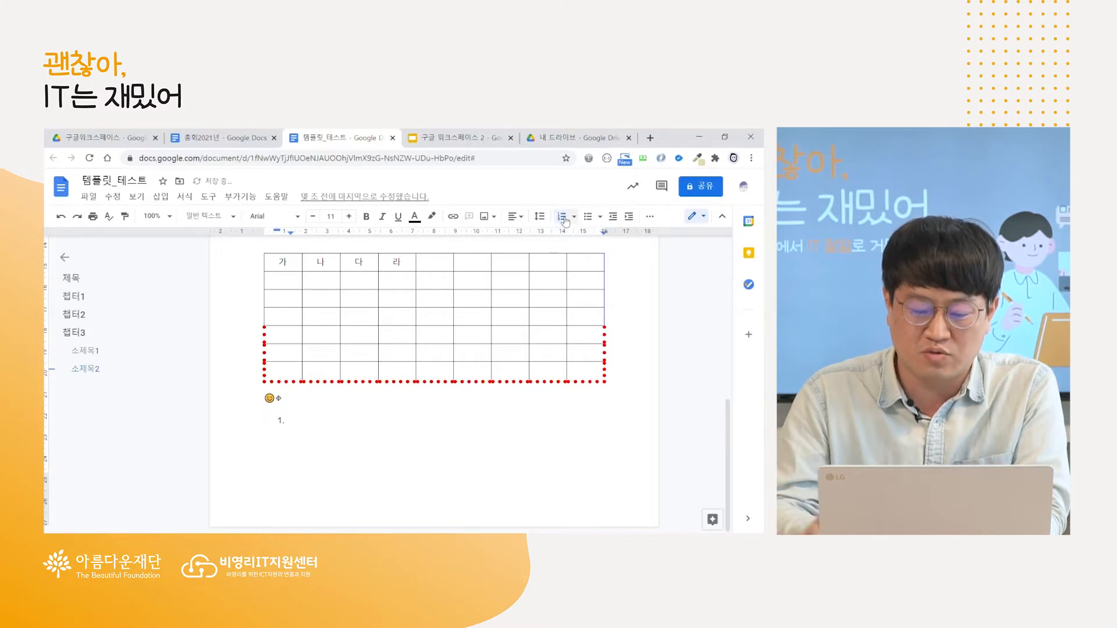
text(가)
key(Return)
text(ㄴㅏ)
key(Return)
text(다)
key(Return)
text(라)
key(Return)
key(Return)
key(Return)
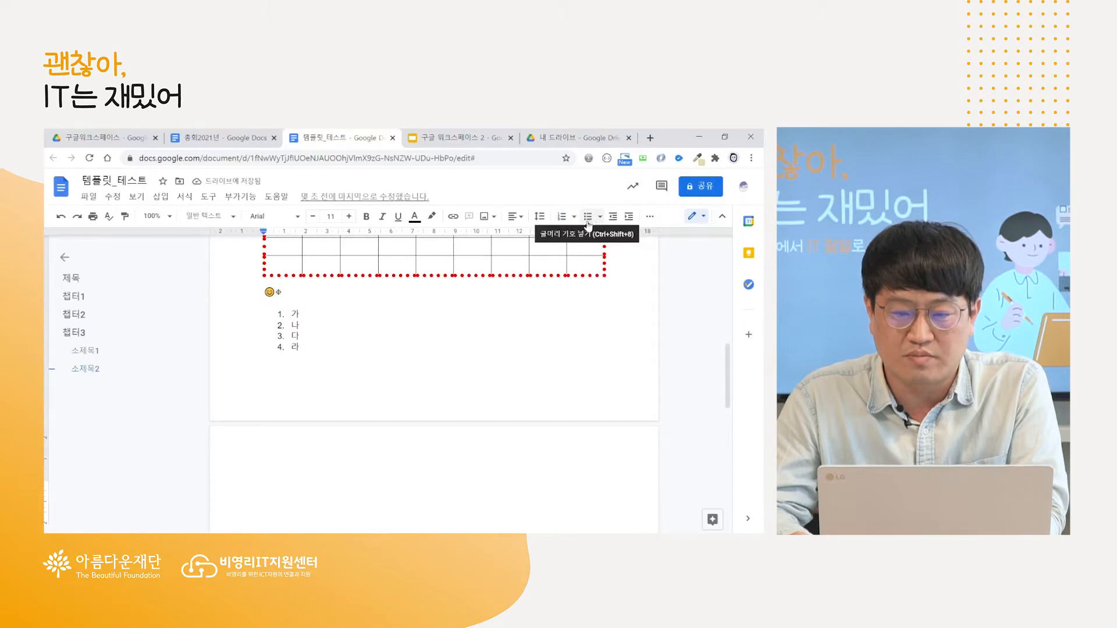
Create a bulleted list with the items 가, 나, 다 and 라 on the next page.
click(588, 217)
text(가)
key(Return)
text(나)
key(Return)
text(다)
key(Return)
text(라)
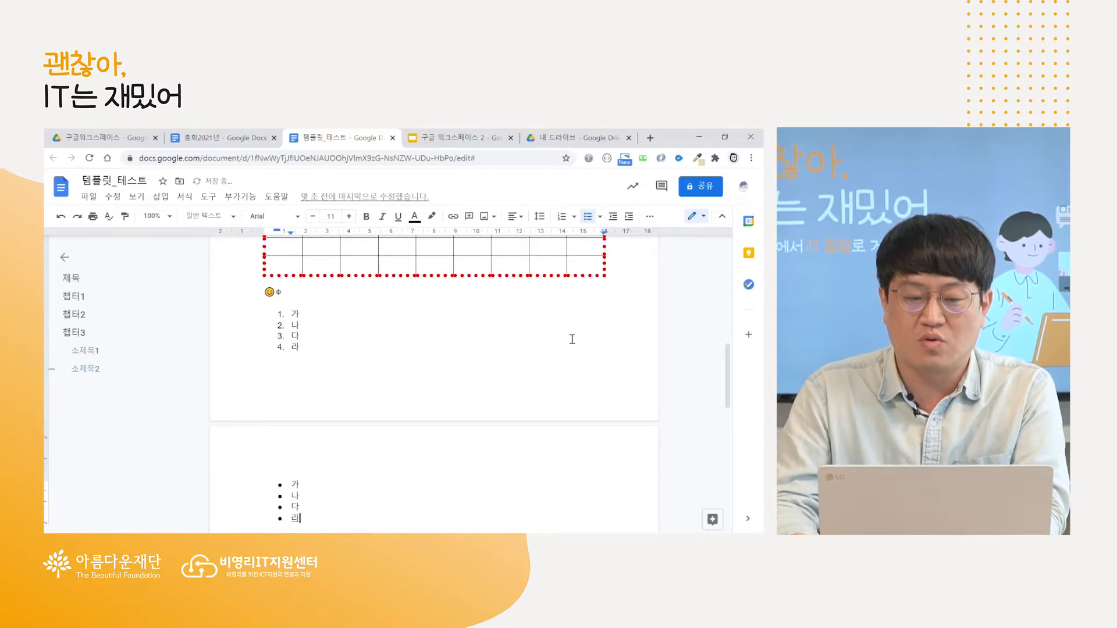
Add the second-level bullets 가, 나 and 다 beneath the last bullet 라.
scroll(529, 363, down, 1)
key(Return)
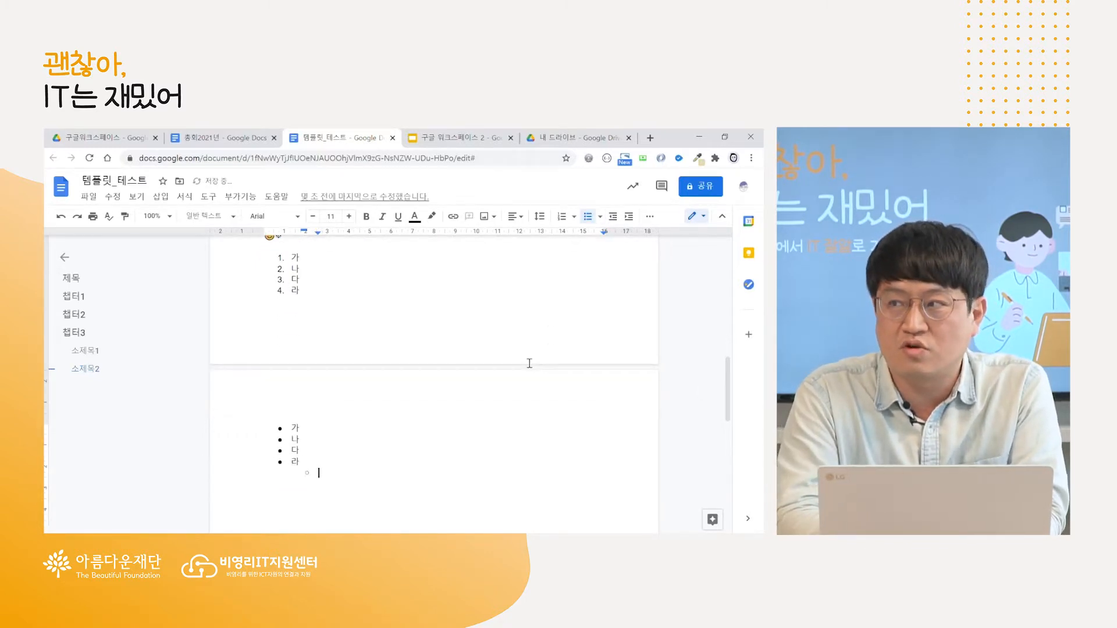
text(가)
key(Return)
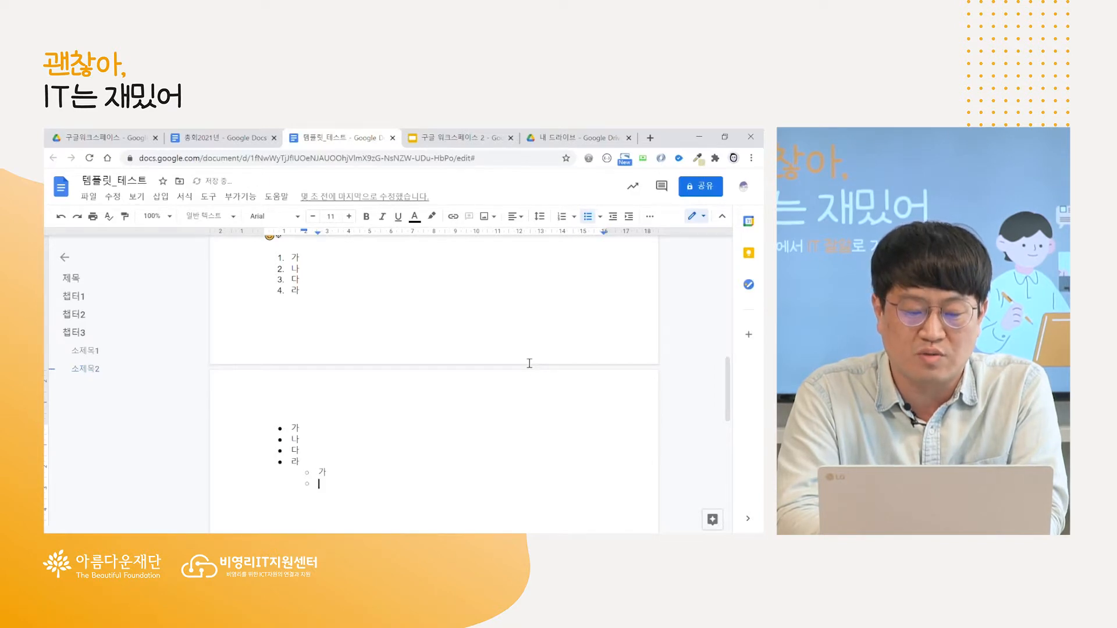
text(나)
key(Return)
text(다)
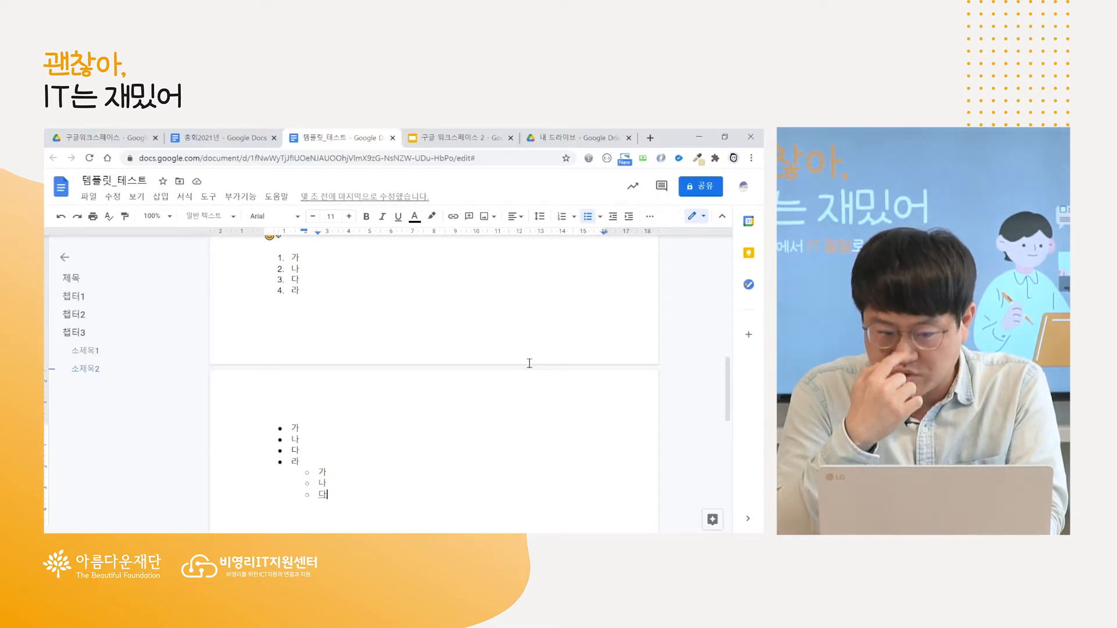
Try out demoting and promoting the last sub-bullet 다 between list levels, returning it to the second level.
key(Tab)
key(Home)
key(shift+Tab)
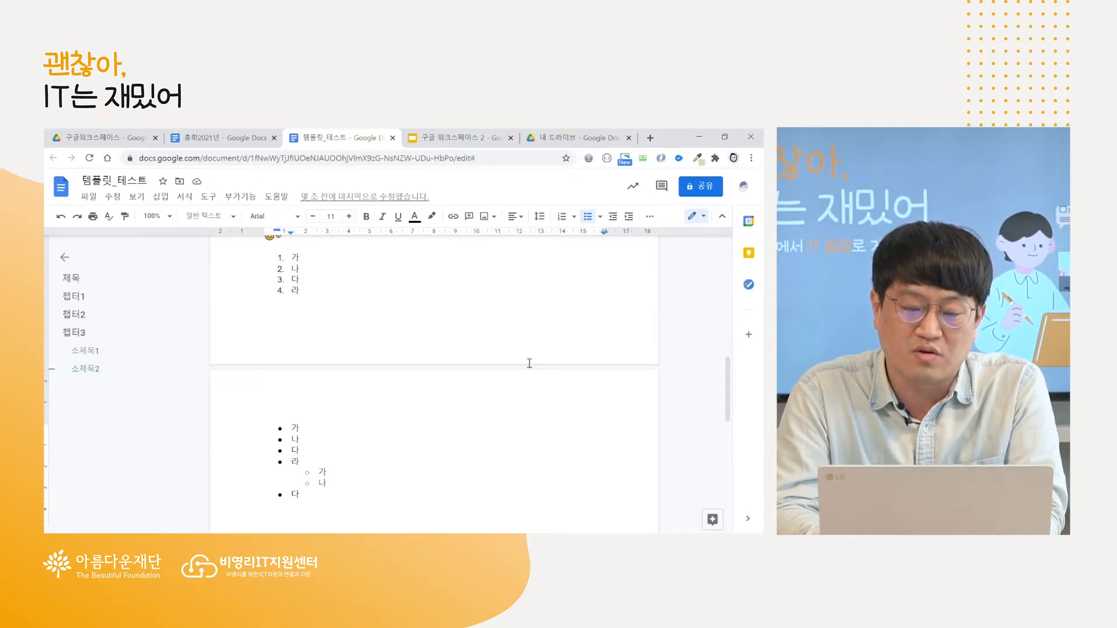
key(Tab)
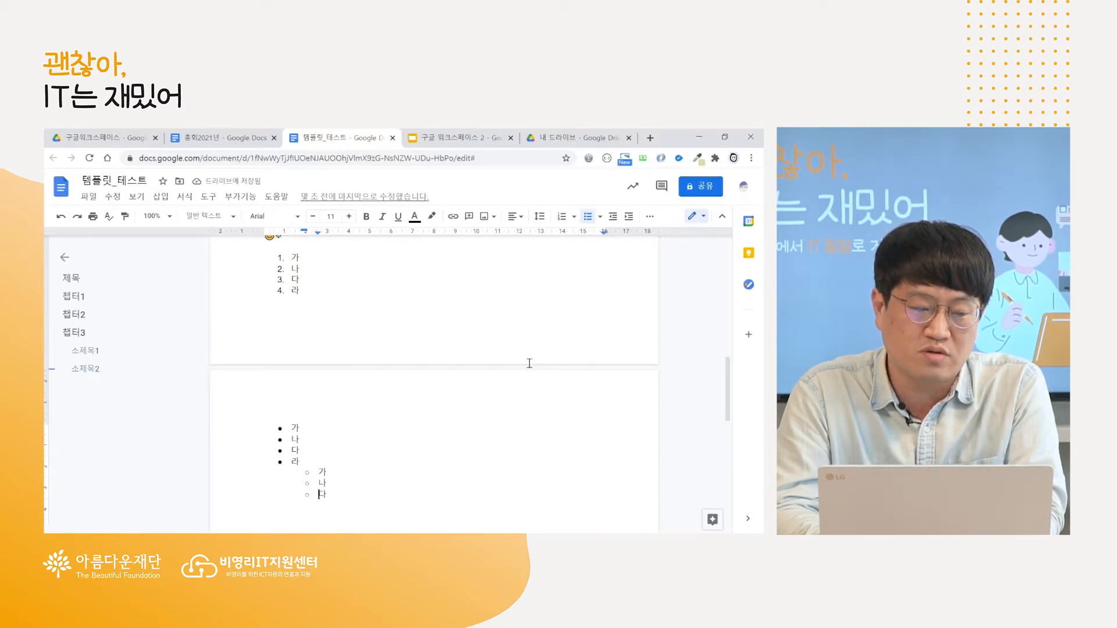
key(Tab)
key(shift+Tab)
key(shift+Tab)
key(Tab)
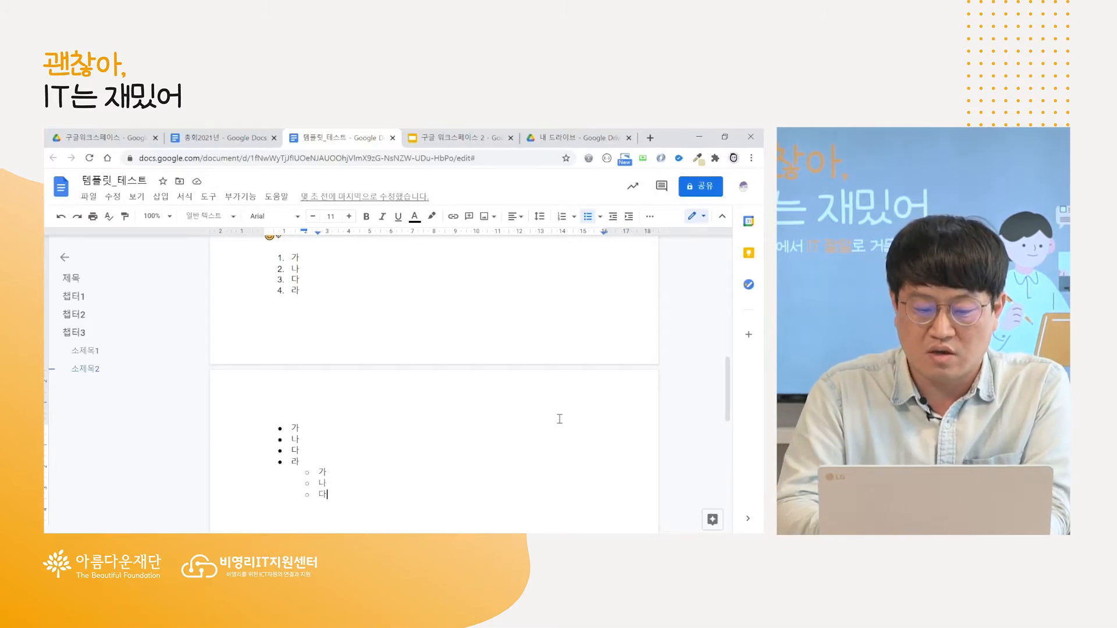
End the bulleted list after the sub-bullet 다 and continue on a plain, unindented line below it.
key(Return)
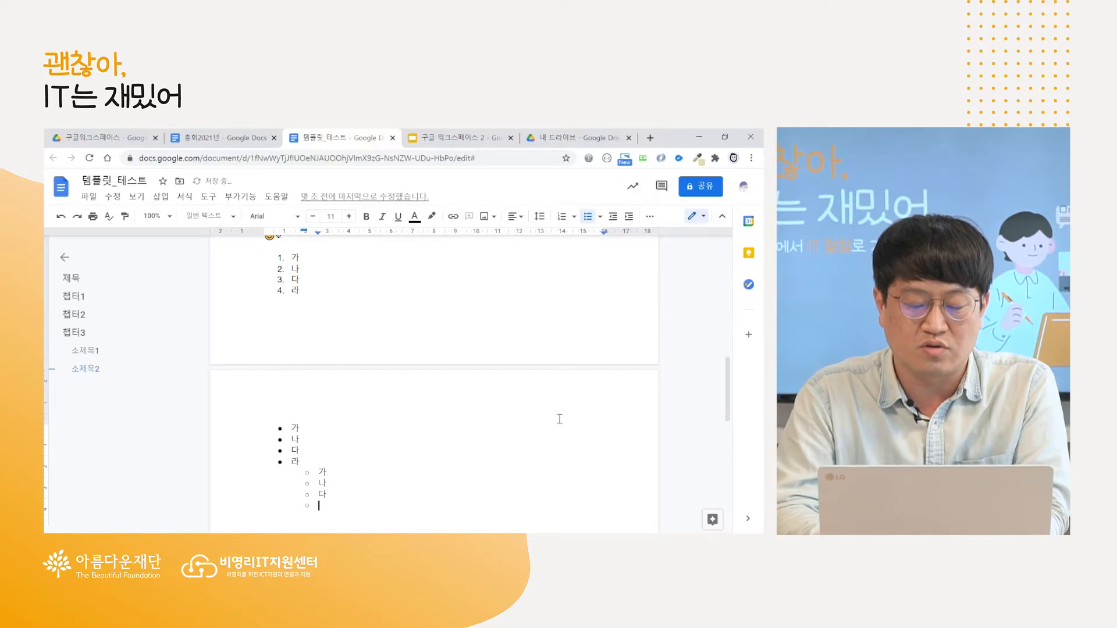
key(Return)
key(Return)
key(Return)
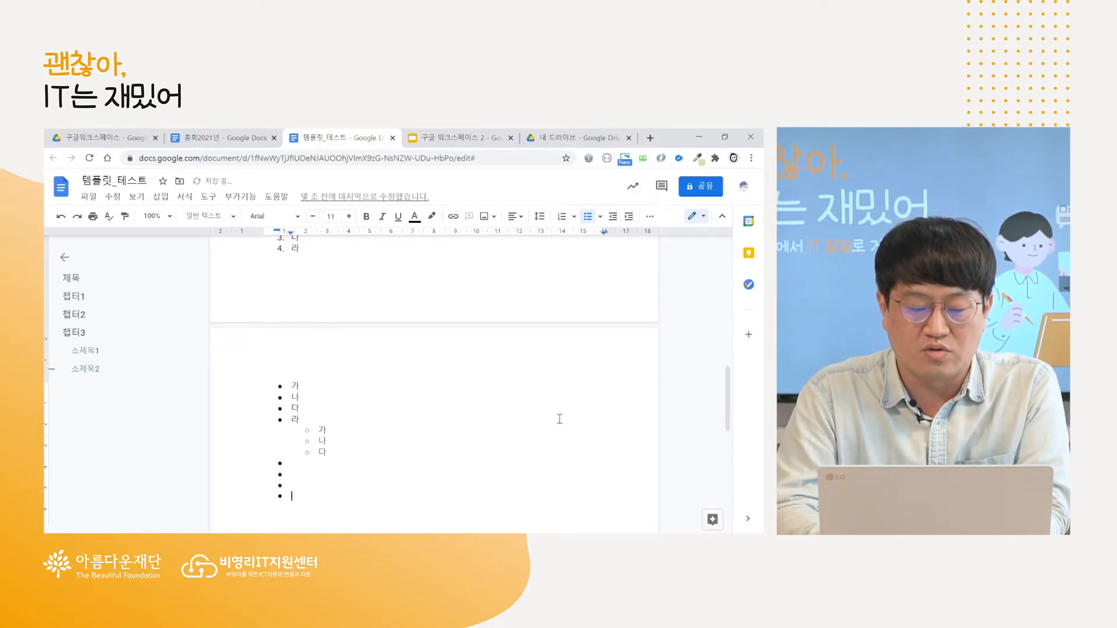
key(BackSpace)
key(BackSpace)
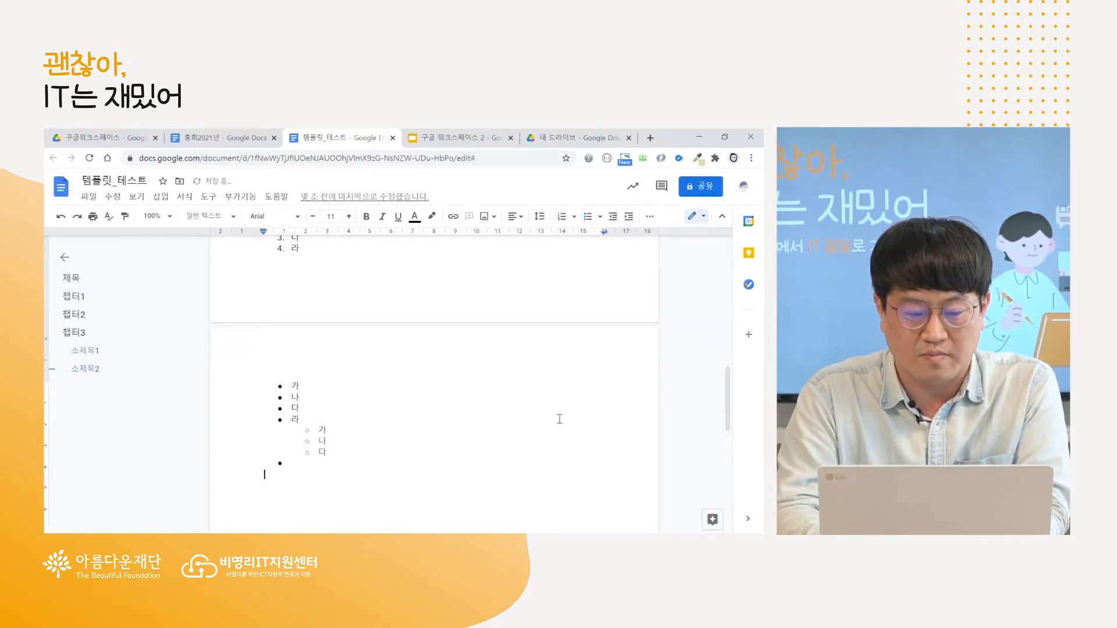
Open the personal dictionary of the spelling and grammar tools and add the word 짜장면.
click(209, 197)
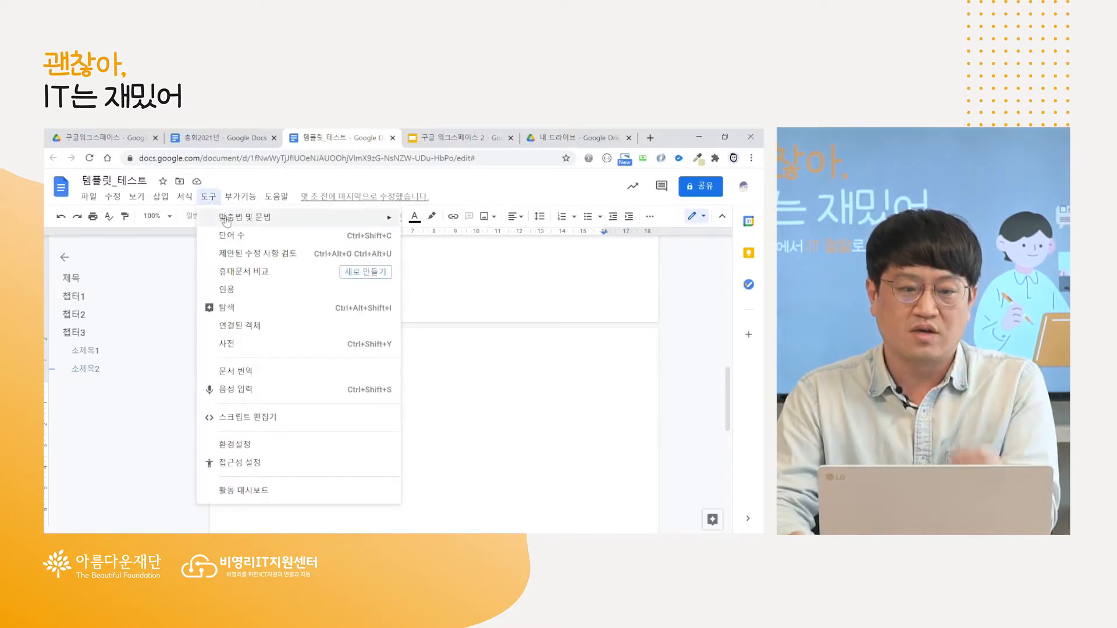
mouse_move(252, 219)
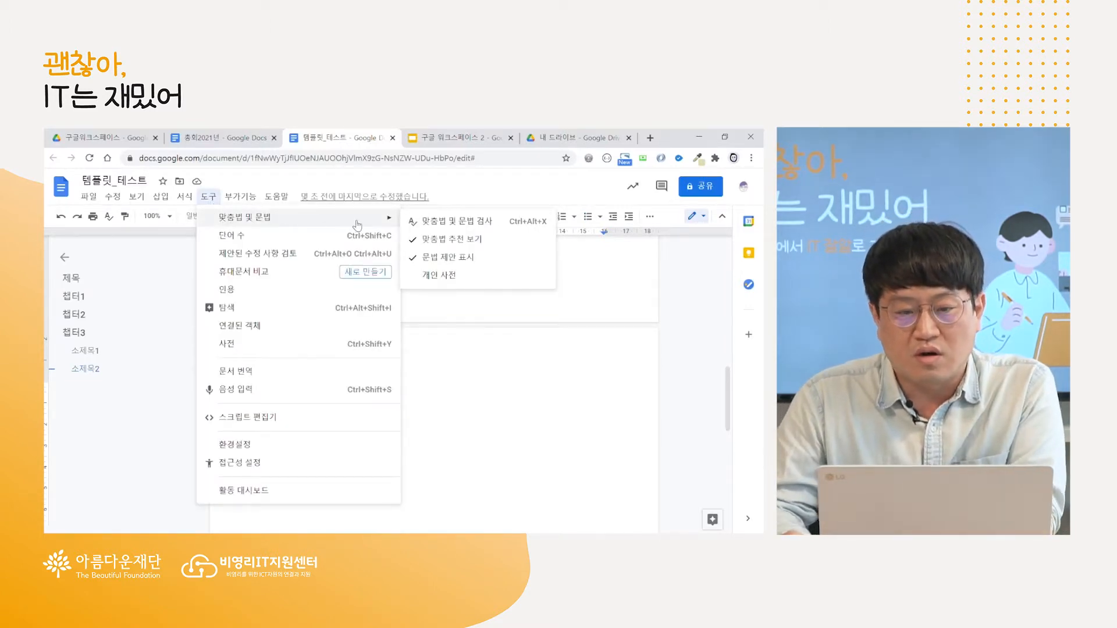
click(474, 278)
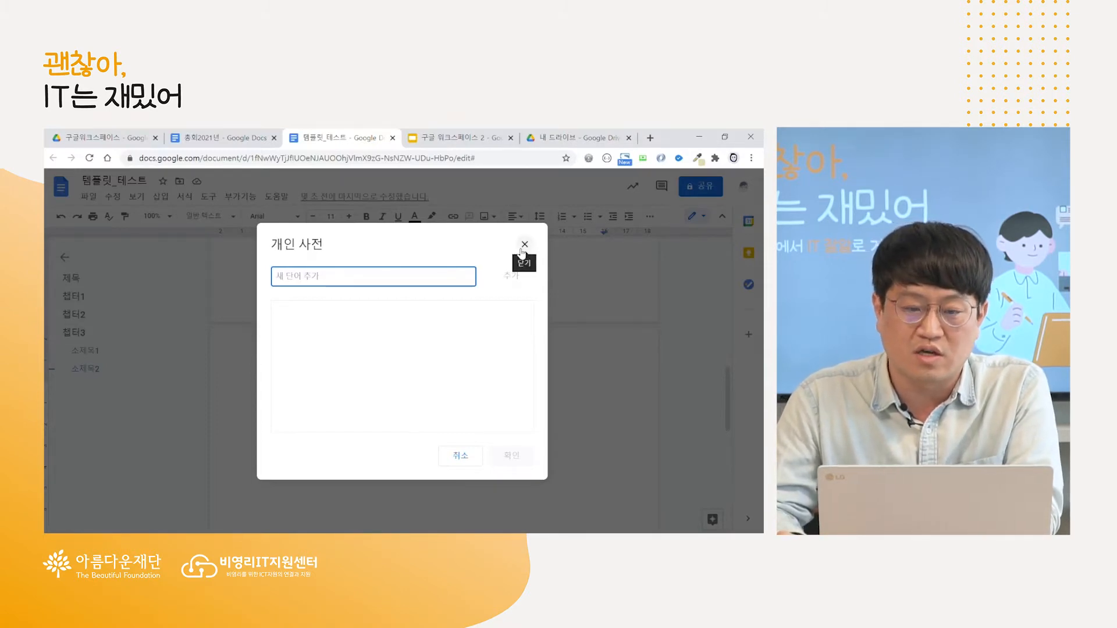
text(에)
key(BackSpace)
key(BackSpace)
text(채)
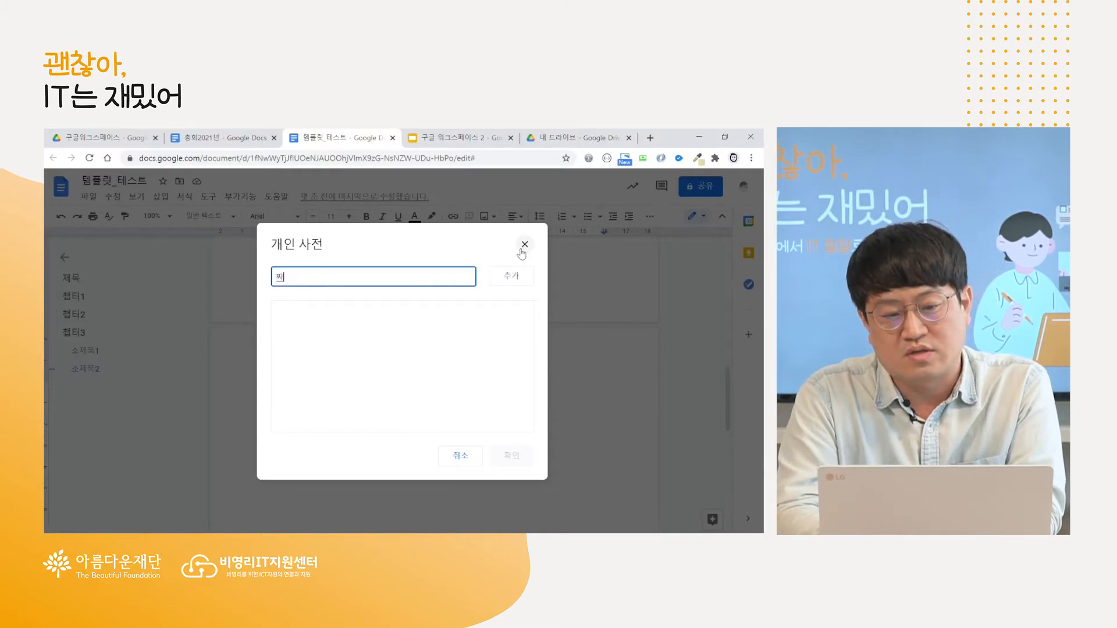
click(512, 278)
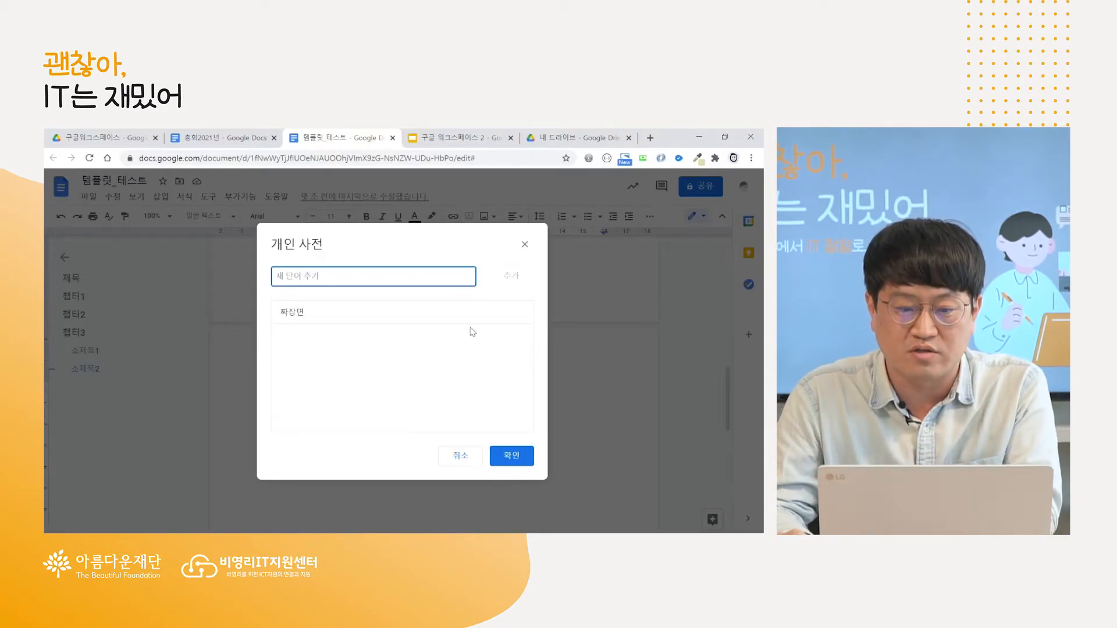
Delete the word 짜장면 from the personal dictionary and close the dialog.
mouse_move(516, 313)
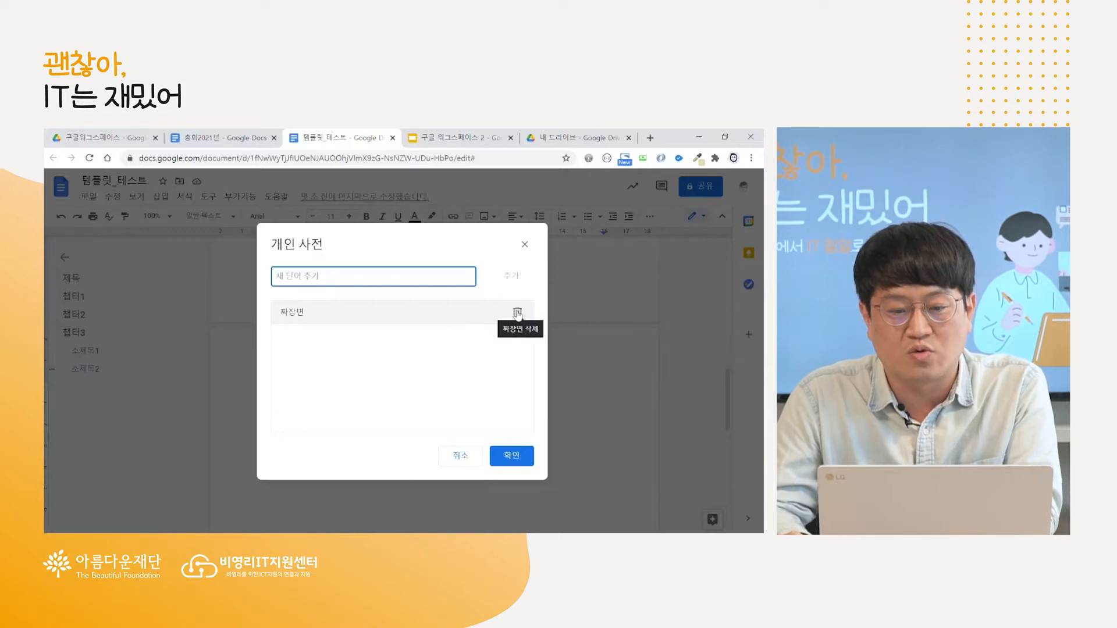
click(518, 313)
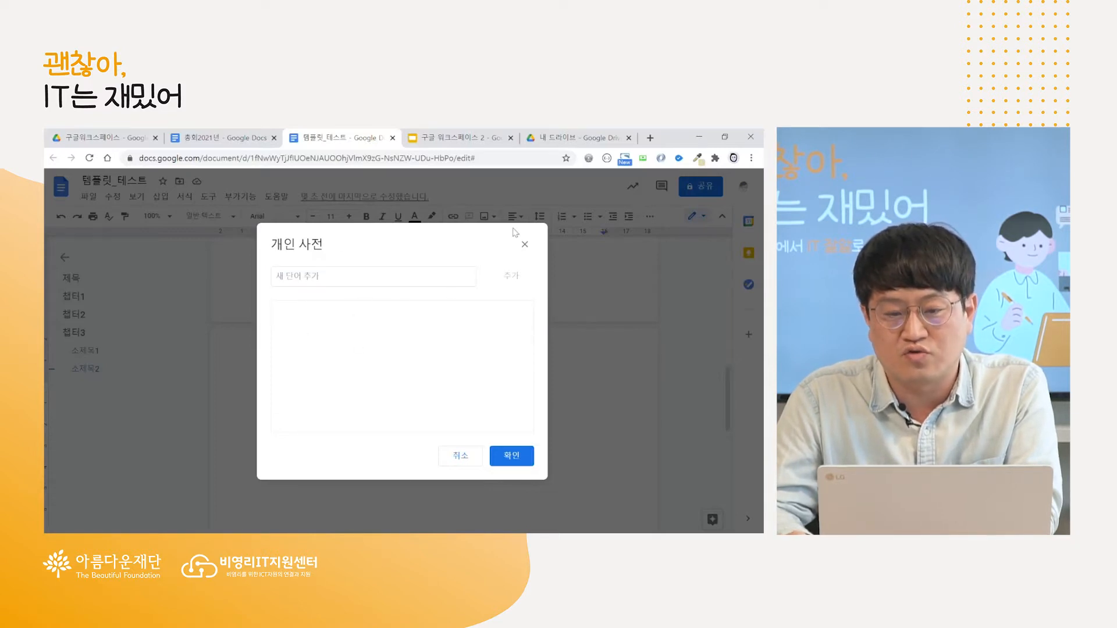
click(524, 245)
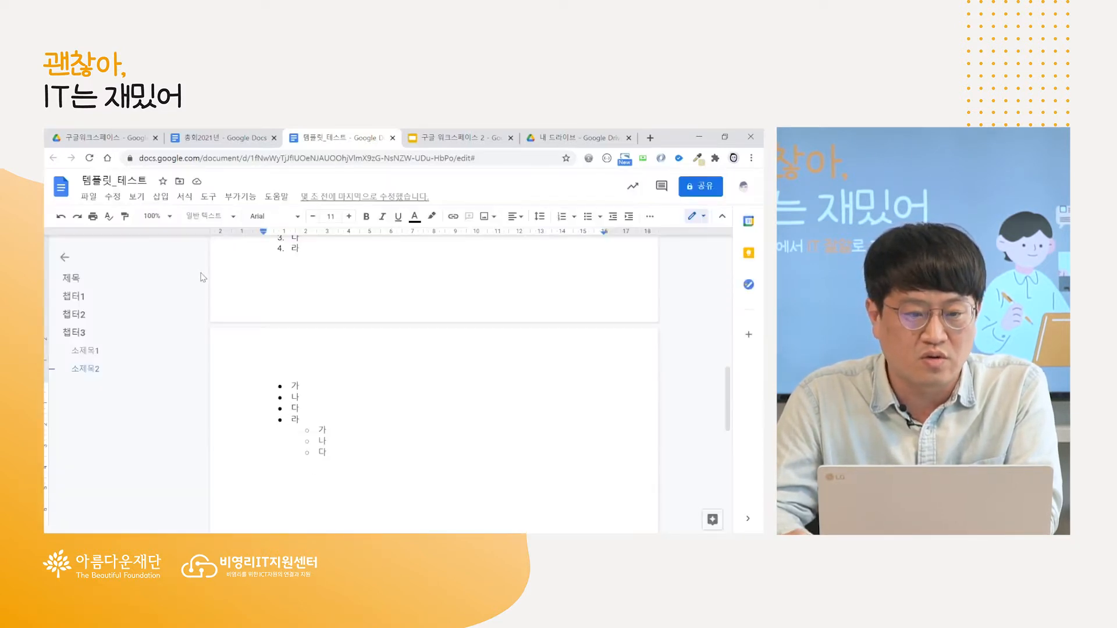
Try to start voice typing in Korean (한국어), and close the voice typing control.
click(208, 196)
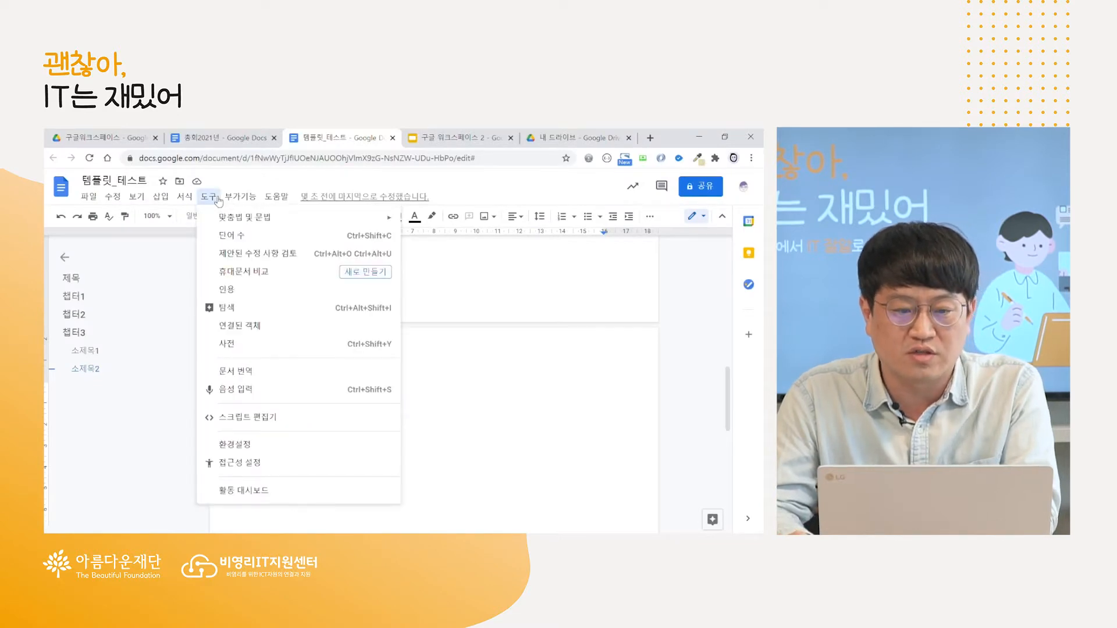
mouse_move(242, 200)
mouse_move(208, 196)
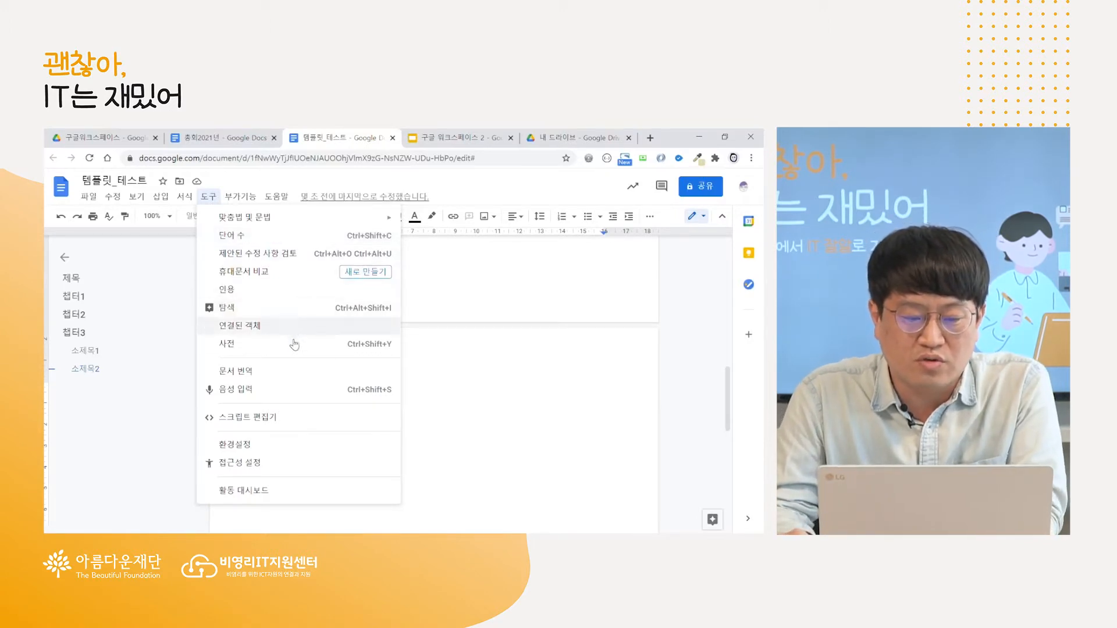
click(290, 389)
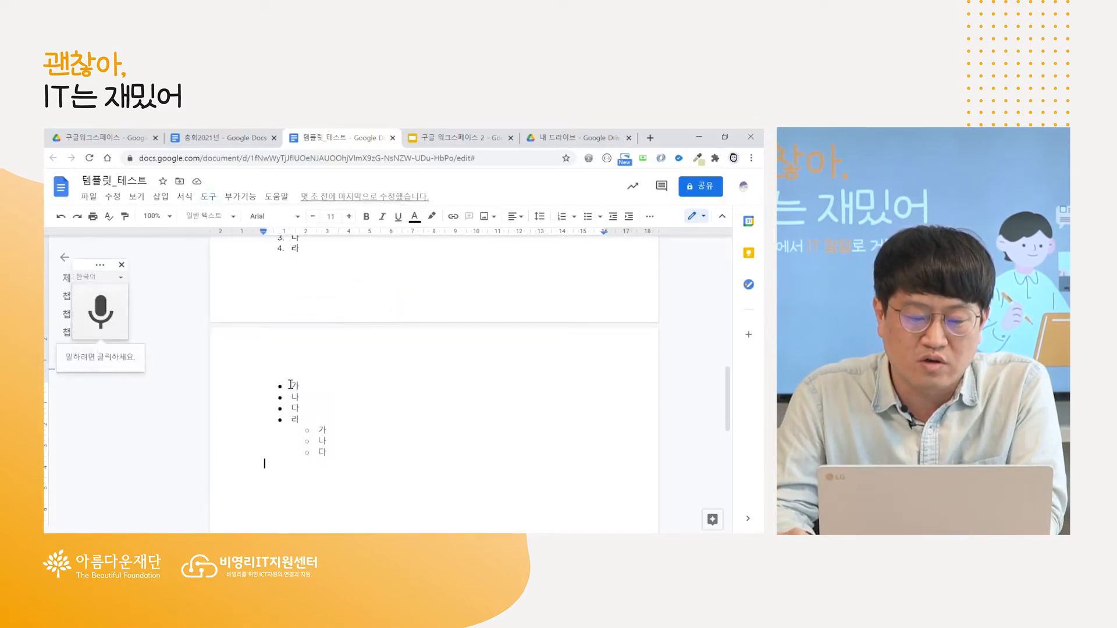
click(102, 317)
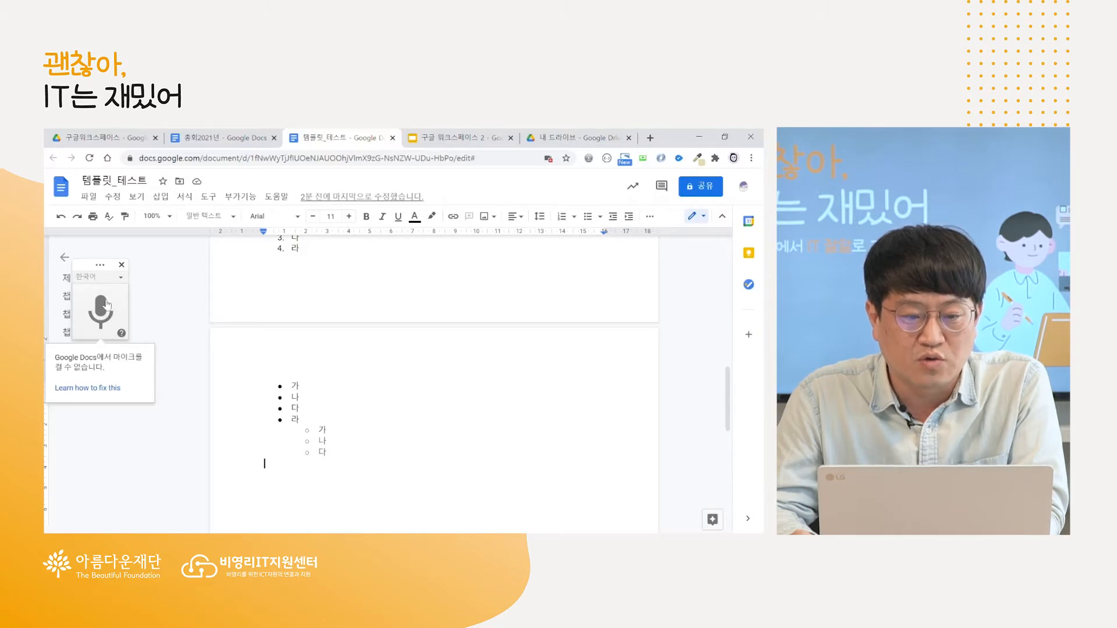
click(122, 266)
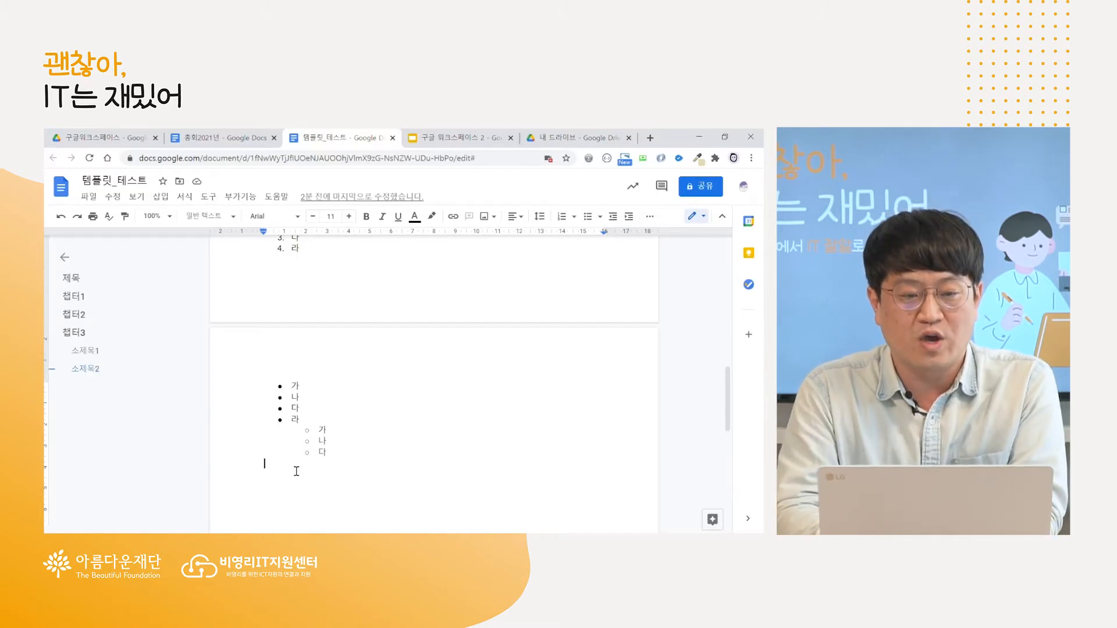
Show the voice typing control set to 한국어 and close it.
click(210, 200)
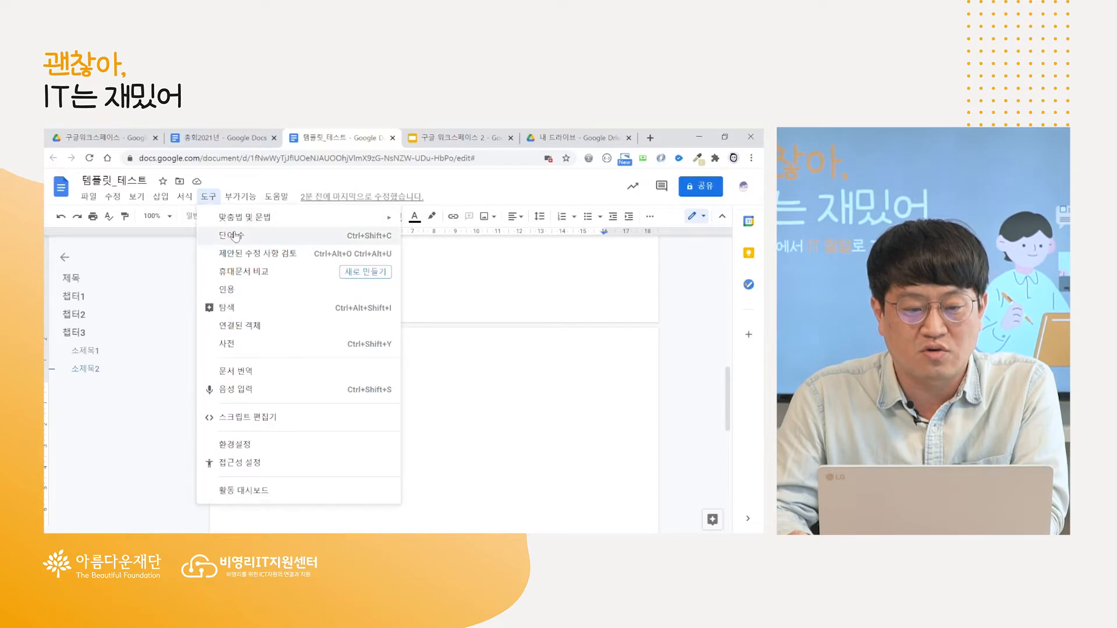
click(242, 388)
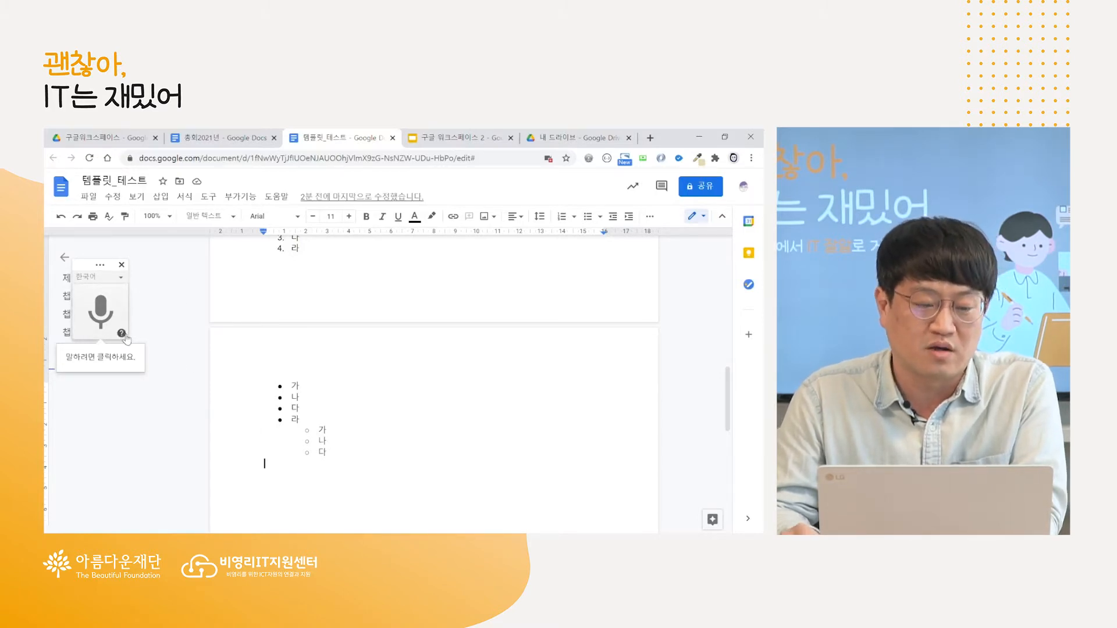
click(122, 264)
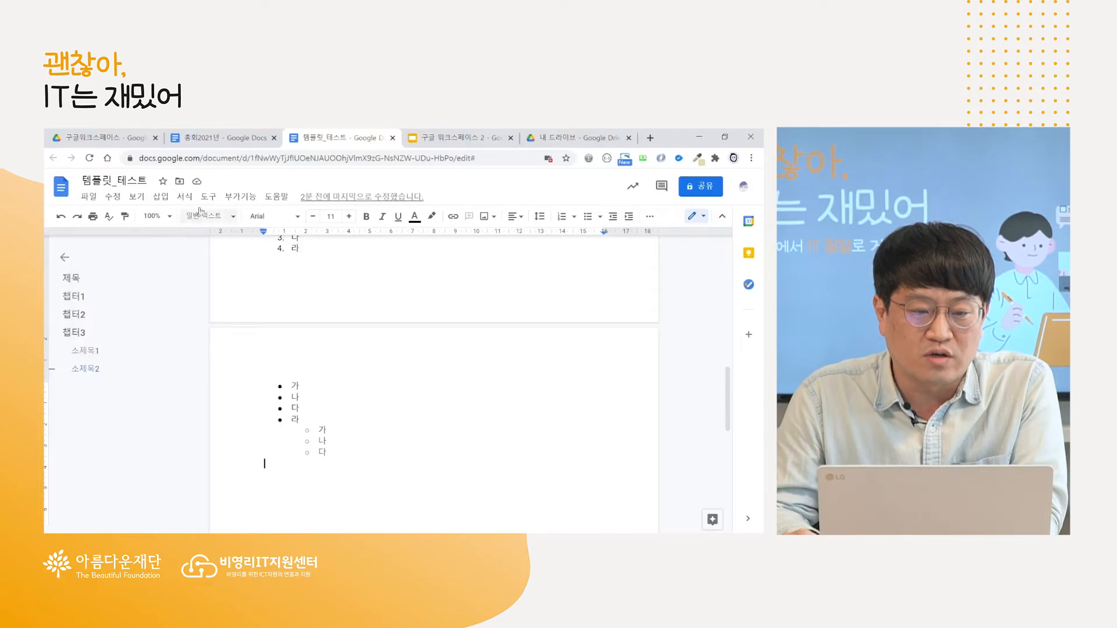
click(208, 197)
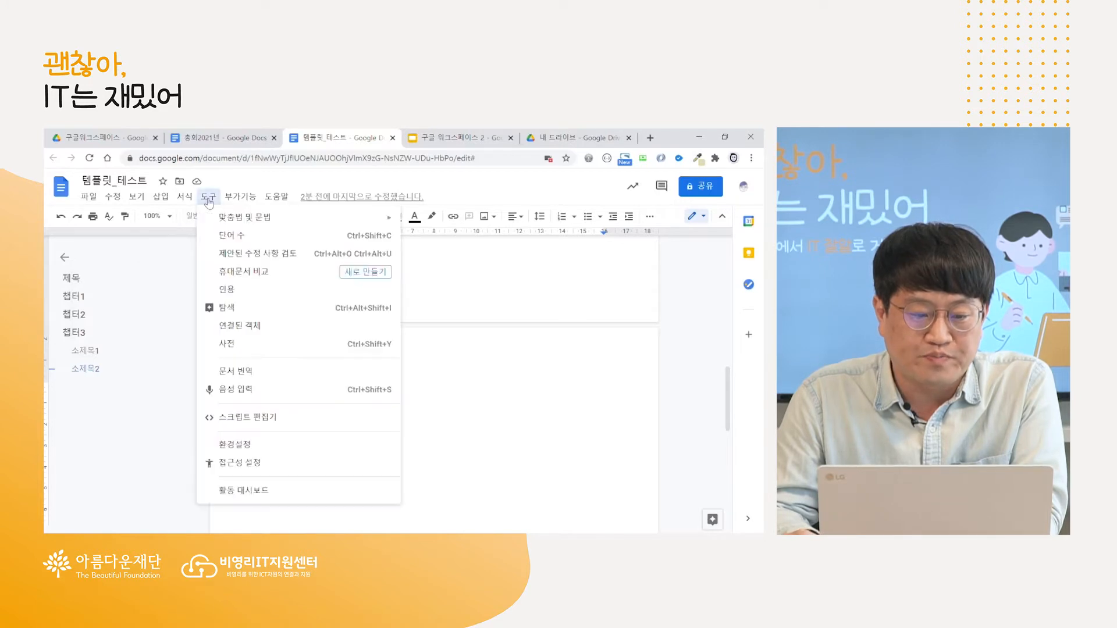
click(265, 389)
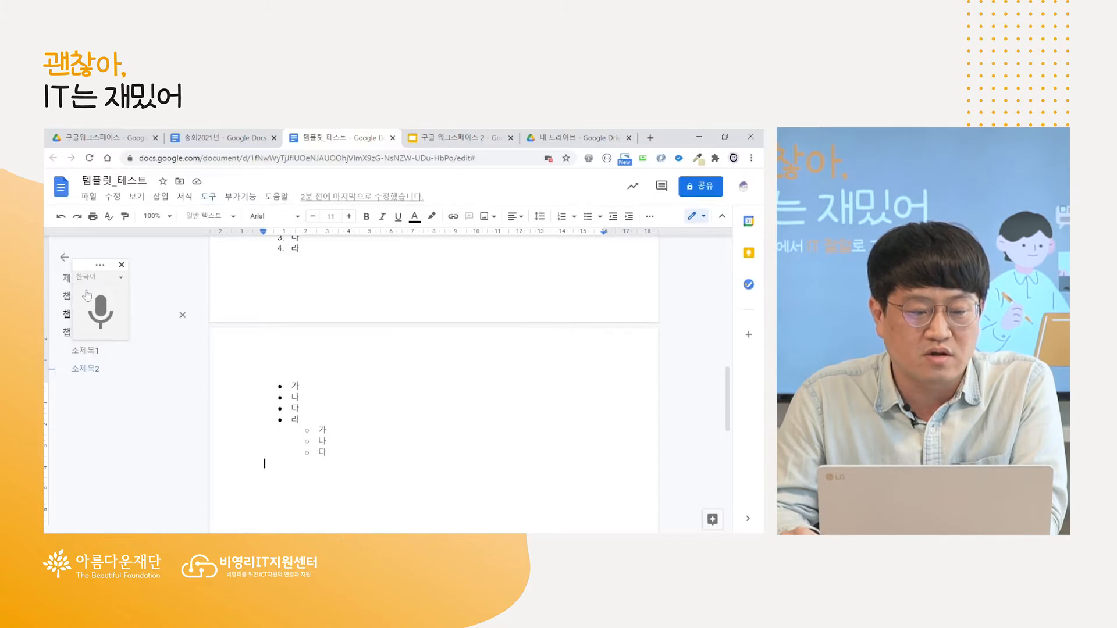
click(121, 265)
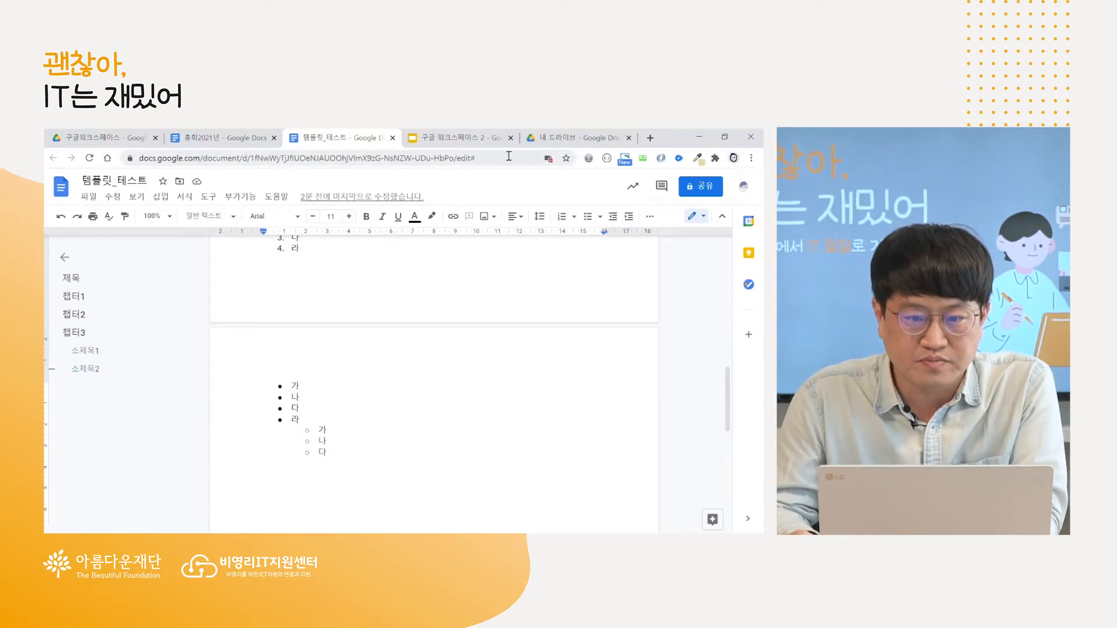
Switch to the 구글 워크스페이스 2 presentation, view the 매크로 설정 slide, and return to the 템플릿_테스트 document.
click(452, 140)
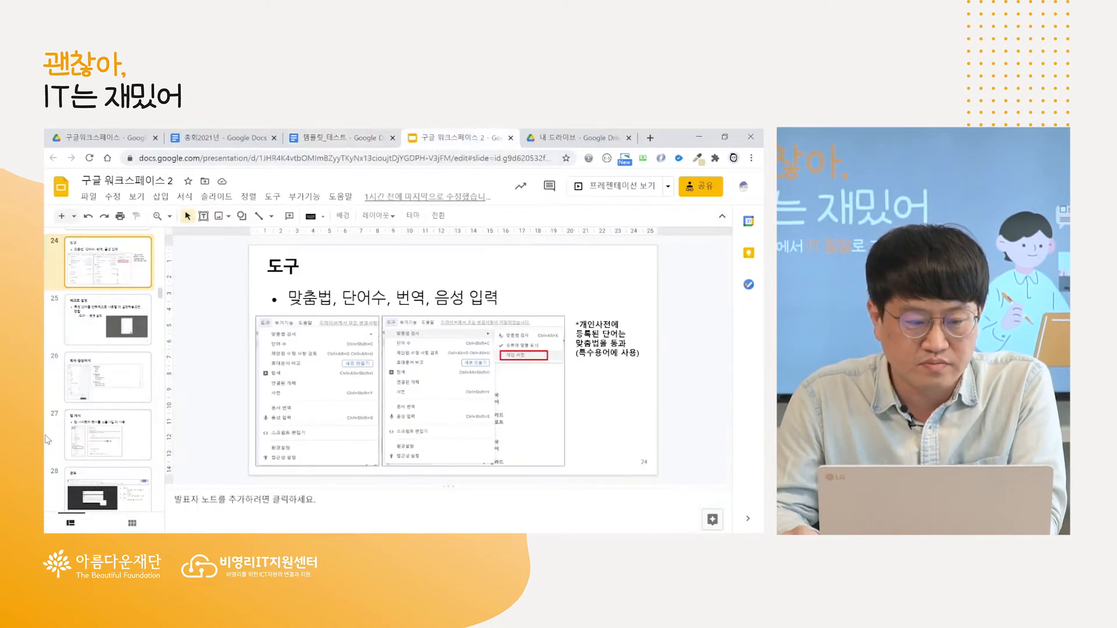
click(107, 321)
key(Up)
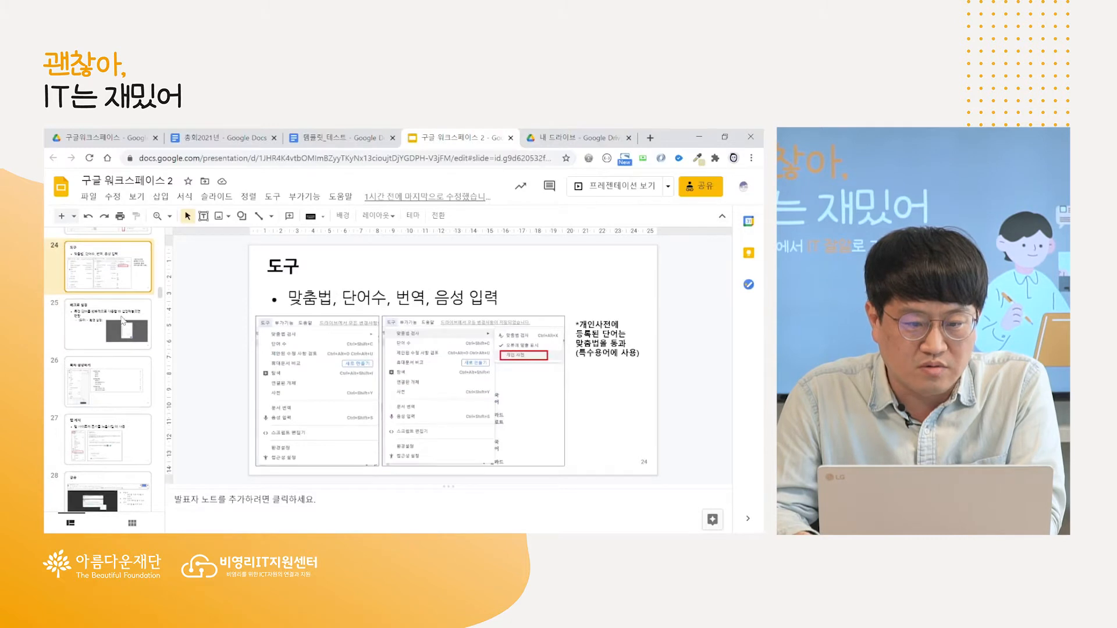
click(98, 321)
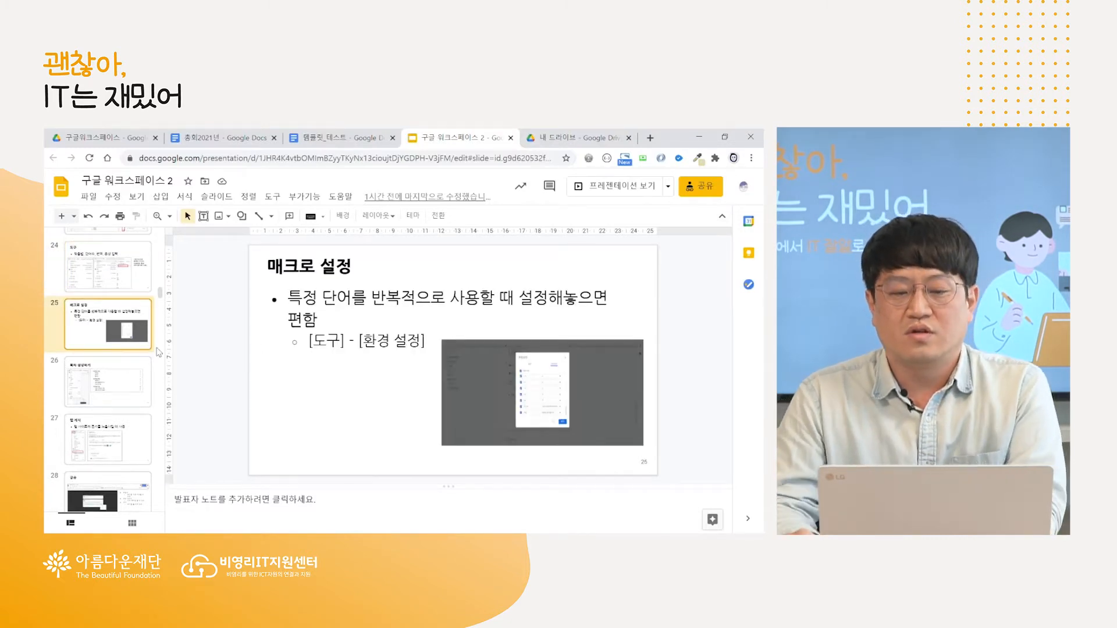
click(336, 138)
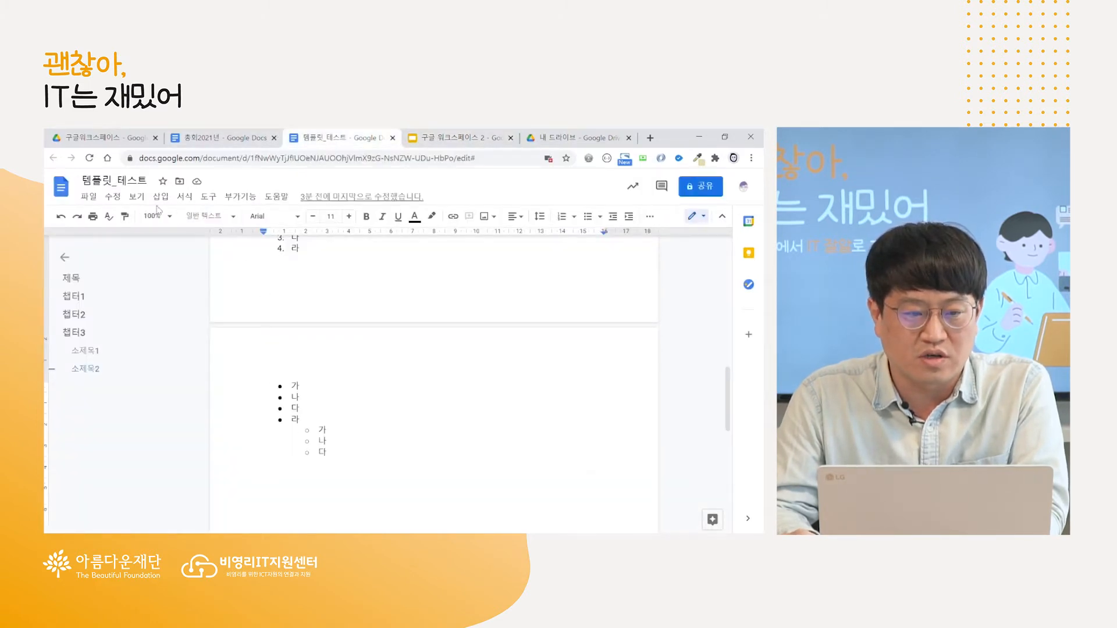
click(408, 143)
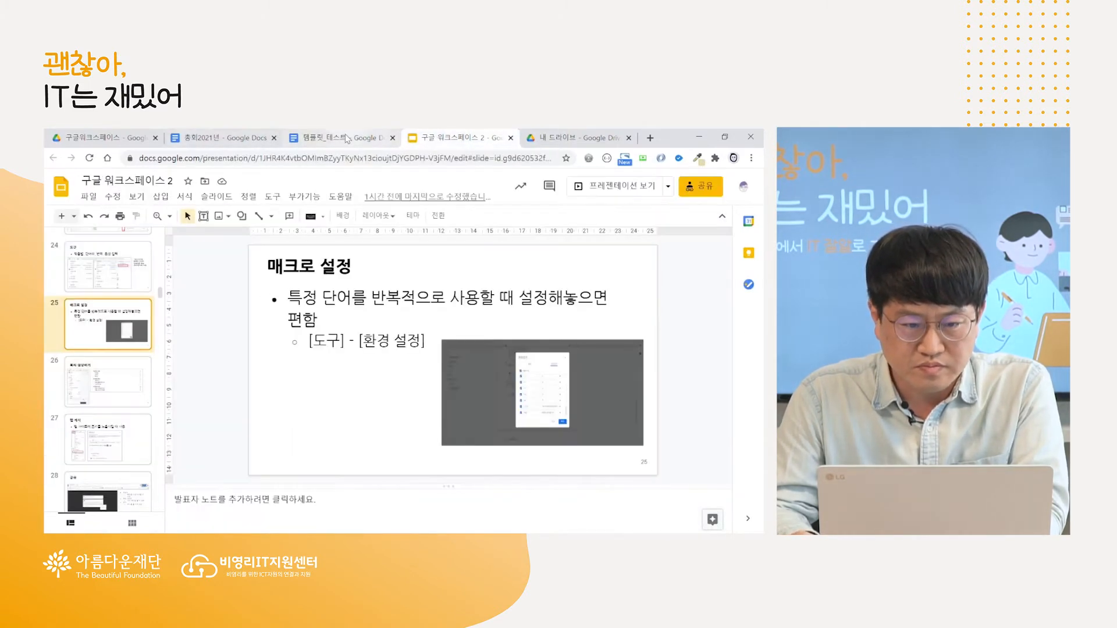
click(344, 135)
Open the substitution settings in the document preferences and enter 인사말1 as the text to replace.
click(211, 198)
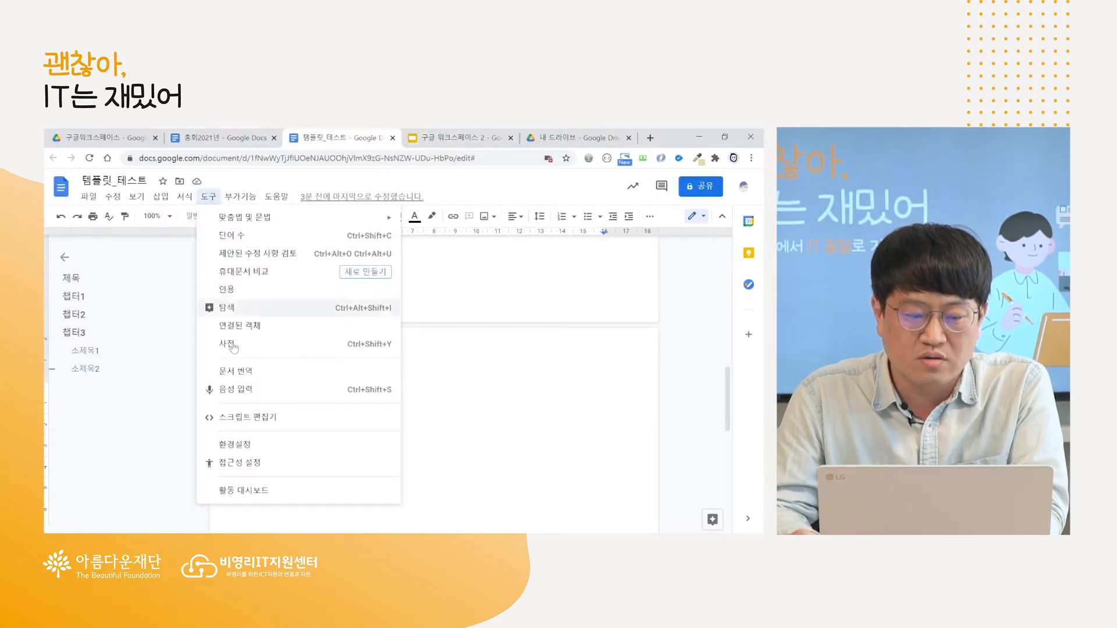
click(281, 444)
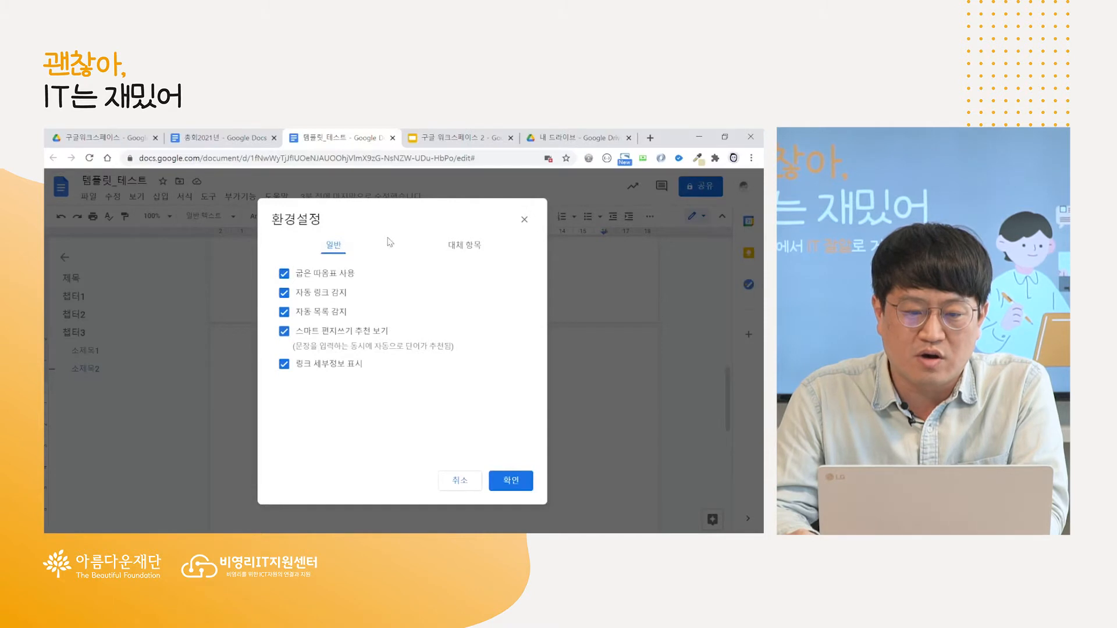
click(465, 247)
click(367, 313)
text(엔)
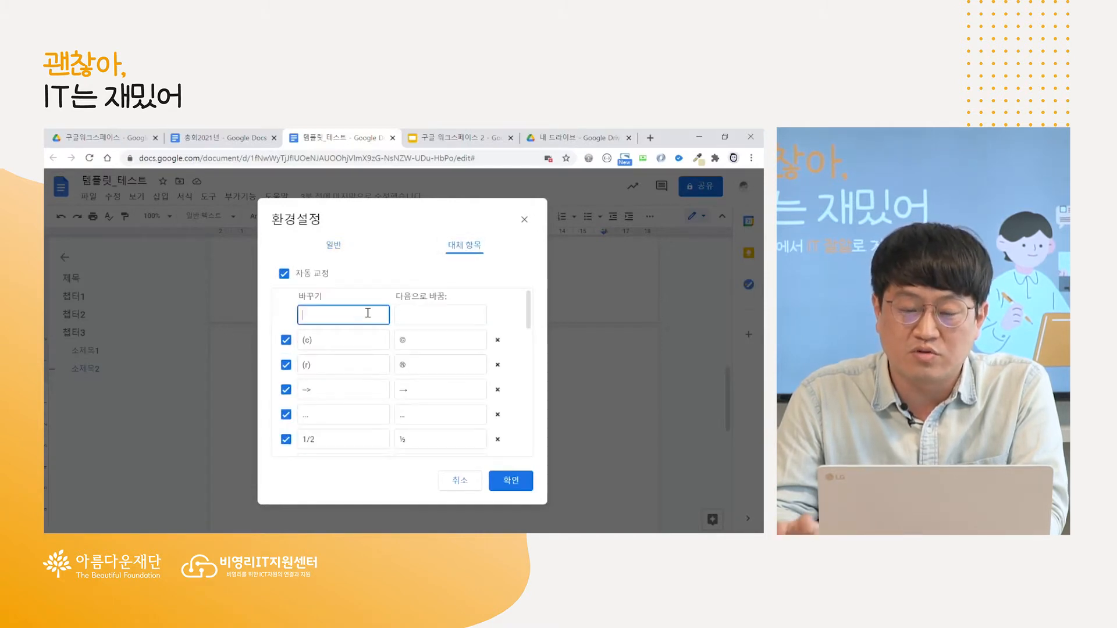
text(사말1)
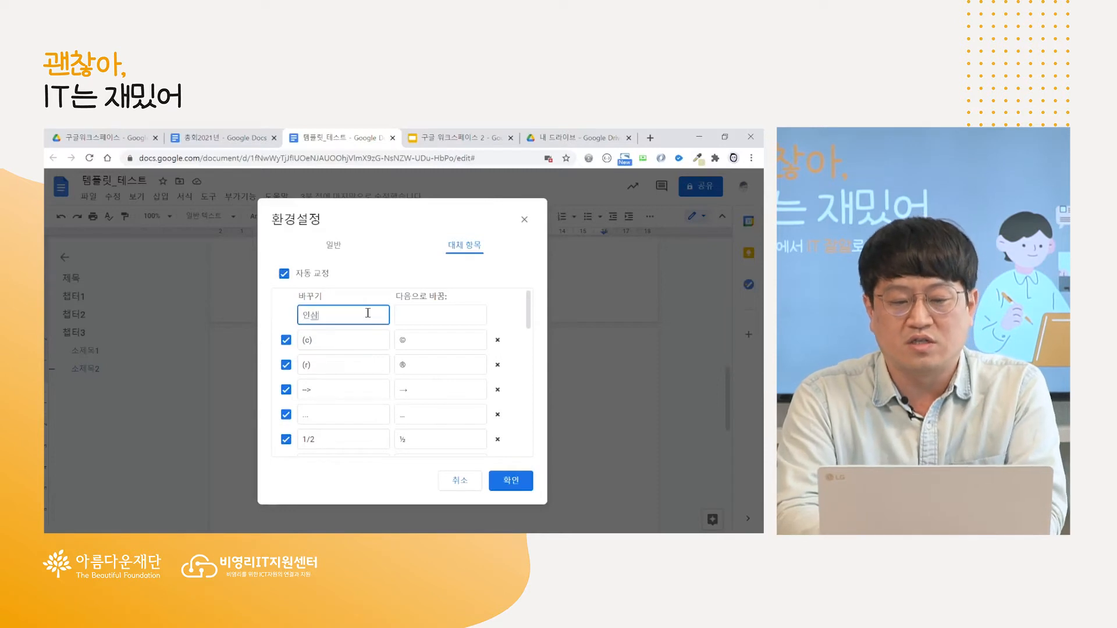
Set the replacement for 인사말1 to 안녕하세요. 구구컬리지, the speaker's name and 입니다, and save the preferences.
key(Tab)
text(안녀)
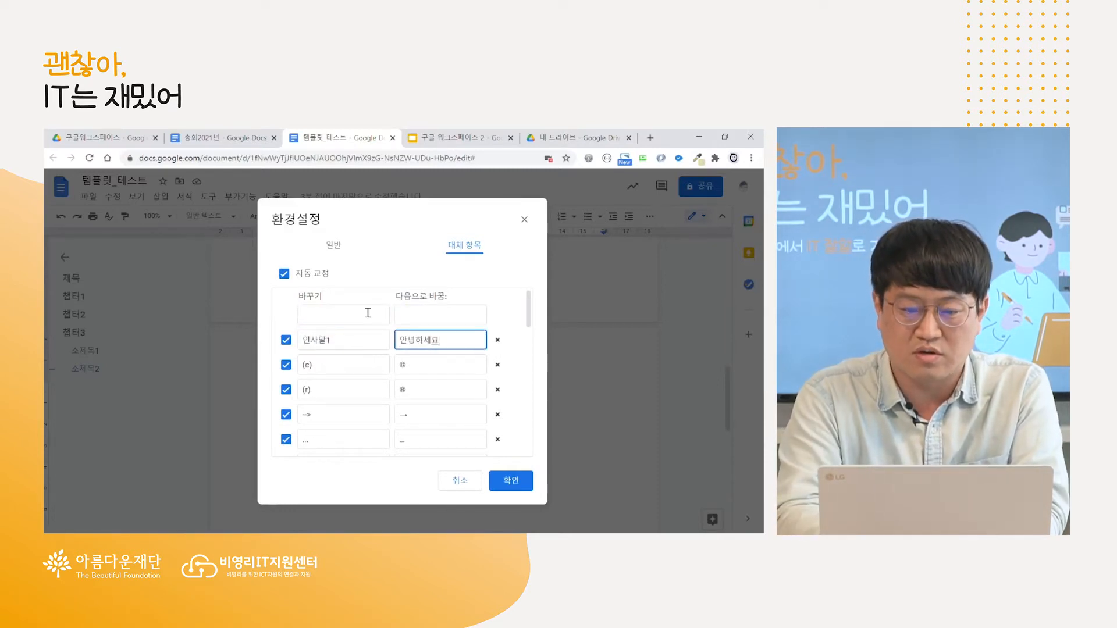
text(하세요. 구구컬리지에)
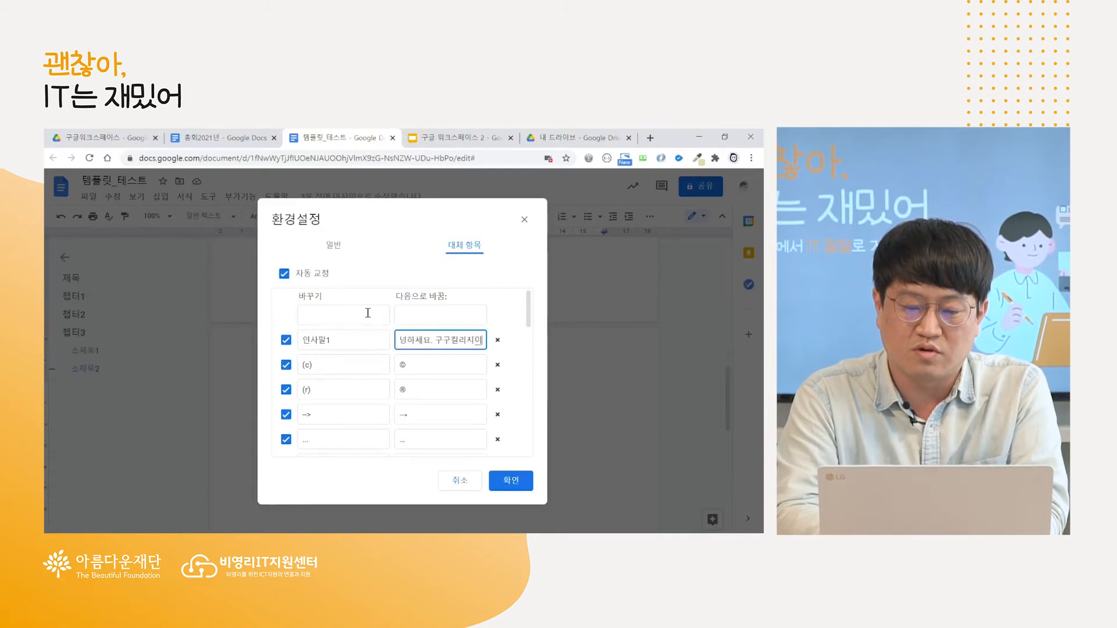
text( 박용이)
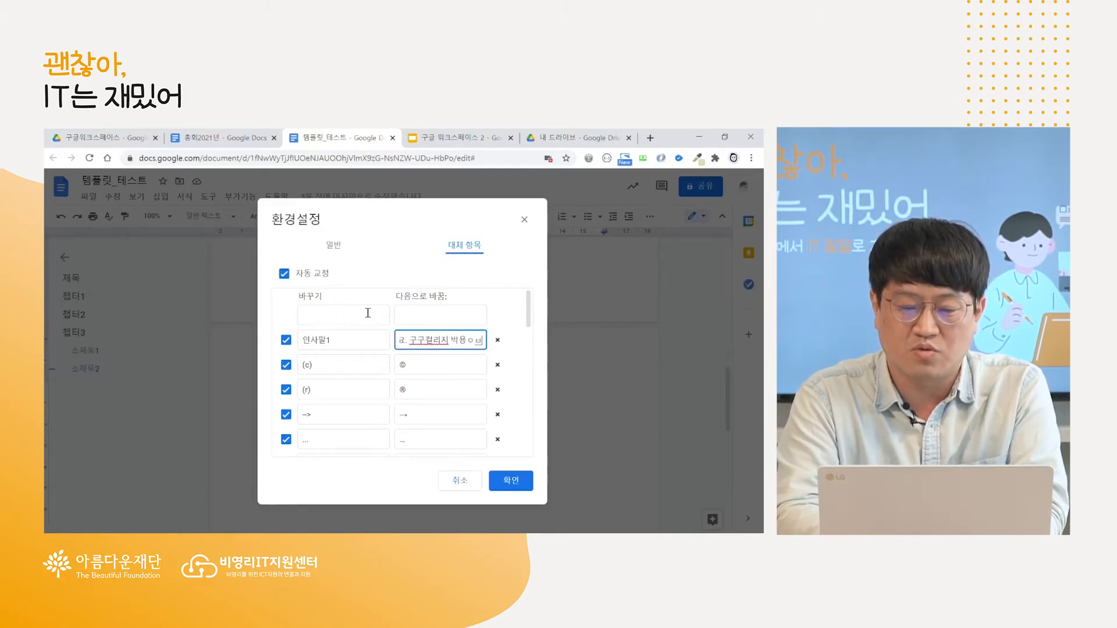
text(ㅂ니다)
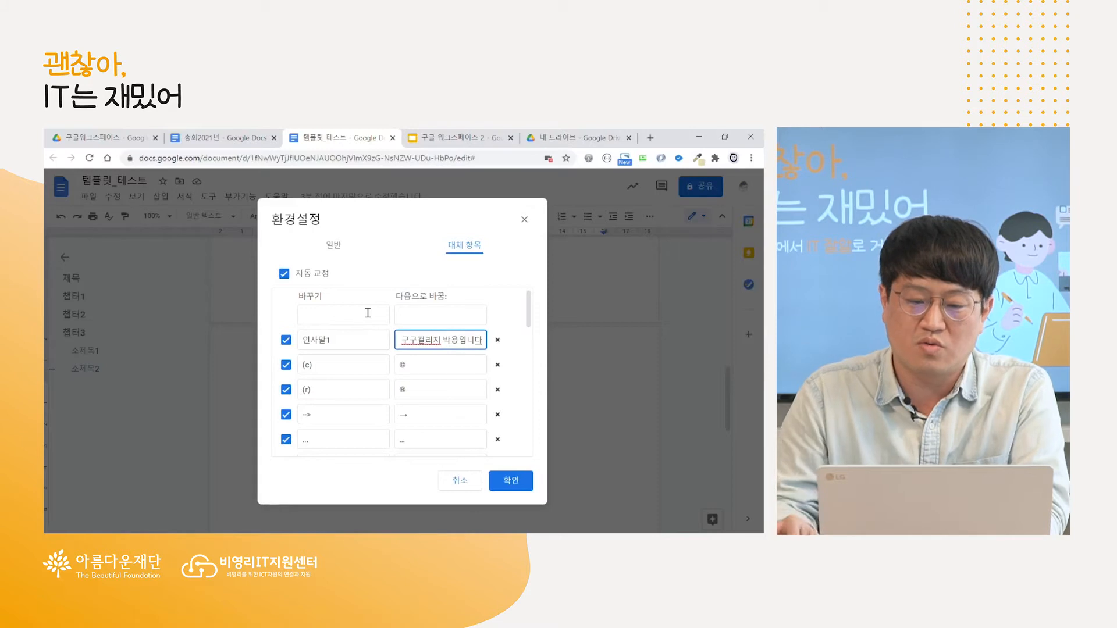
click(514, 482)
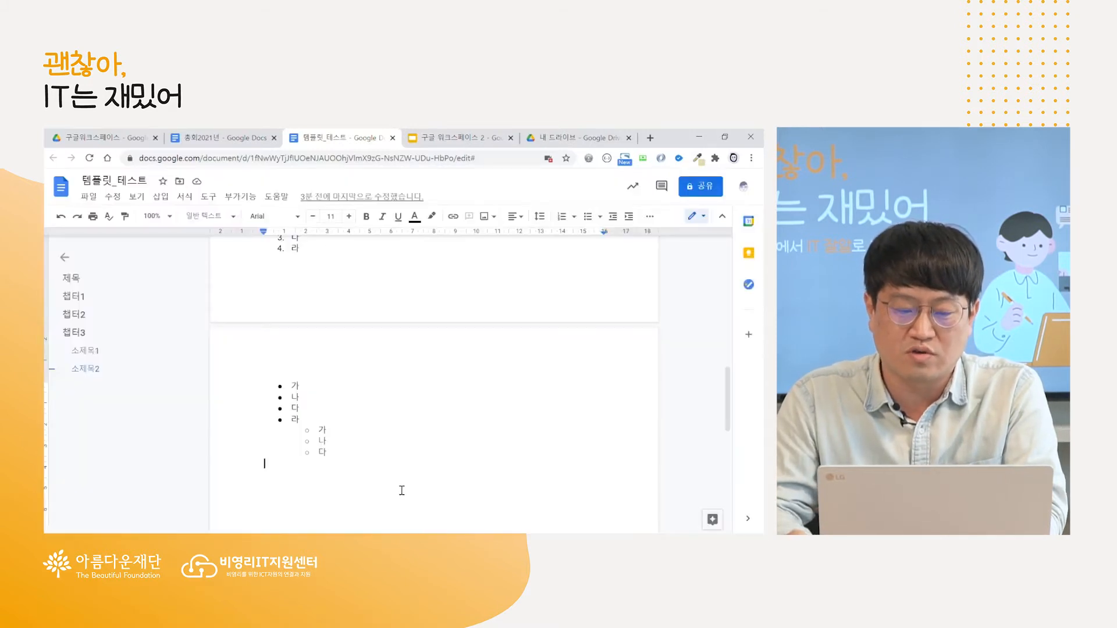
Try the substitution by entering 인사말1 on the line below the bulleted list, and clear that line.
text(인사말)
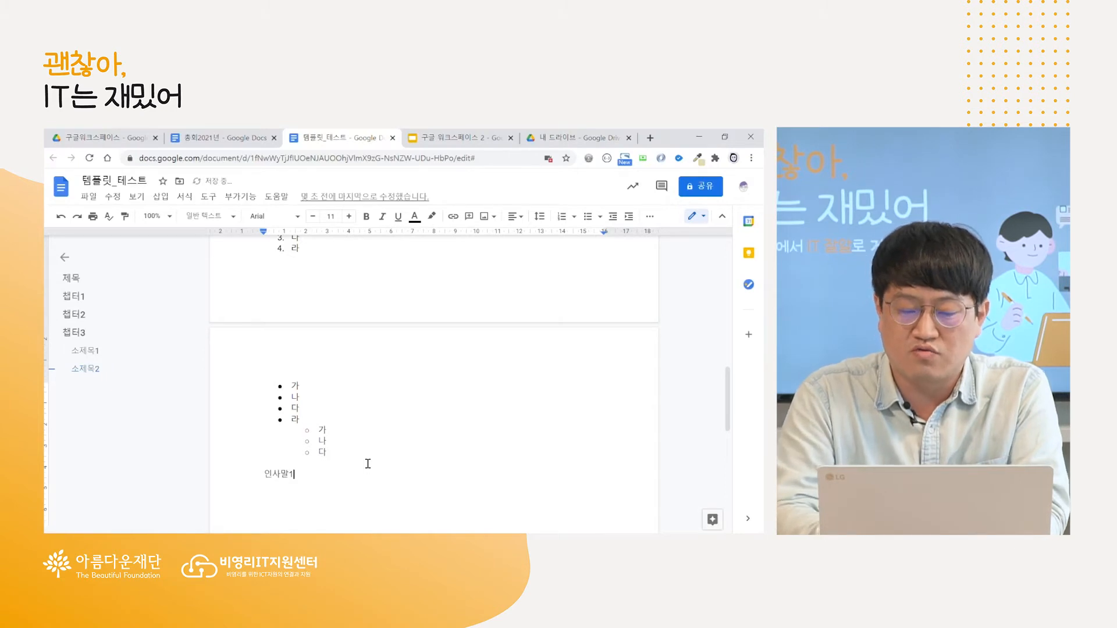
text(1)
key(Return)
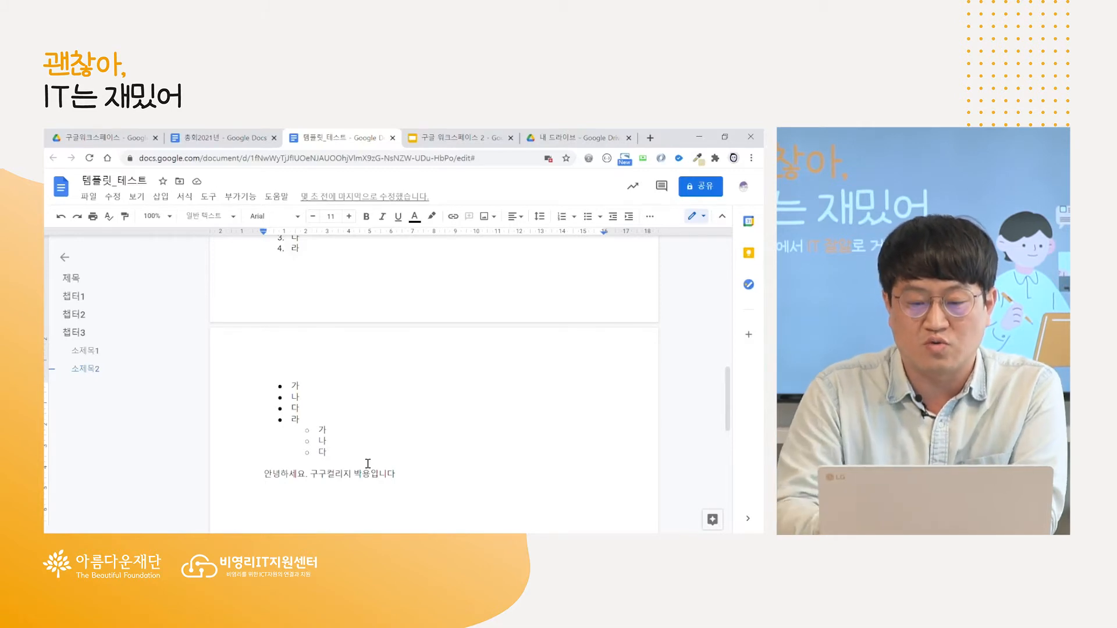
key(ctrl+z)
key(BackSpace)
key(BackSpace)
key(BackSpace)
key(BackSpace)
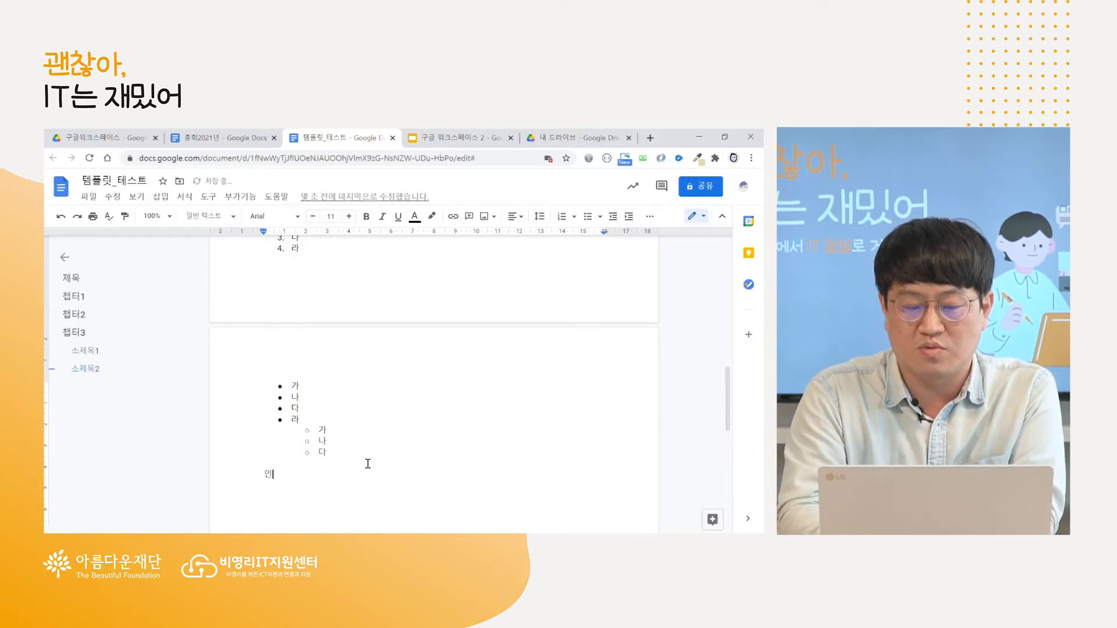
Enter 인사말1 again below the bulleted list and expand it into the greeting sentence.
text(인사)
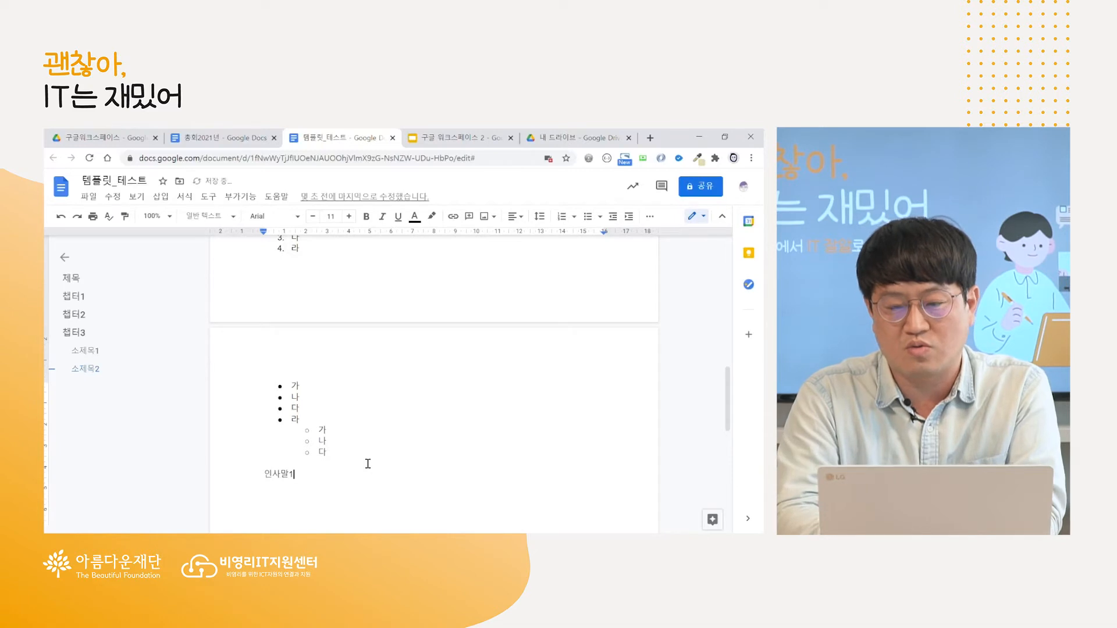
text(말1)
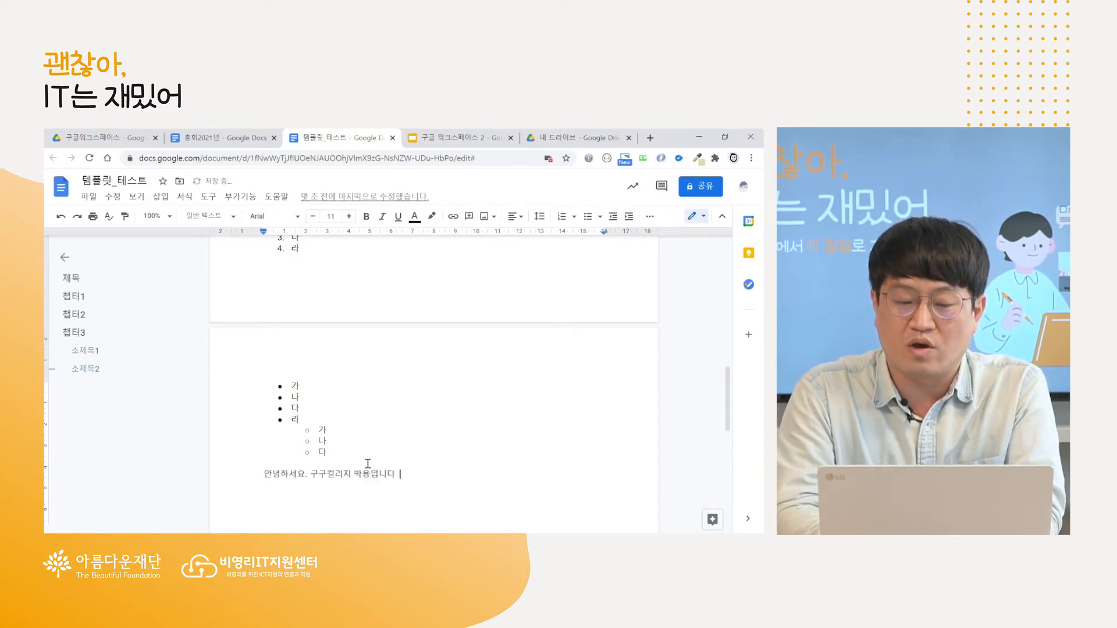
key(ctrl+z)
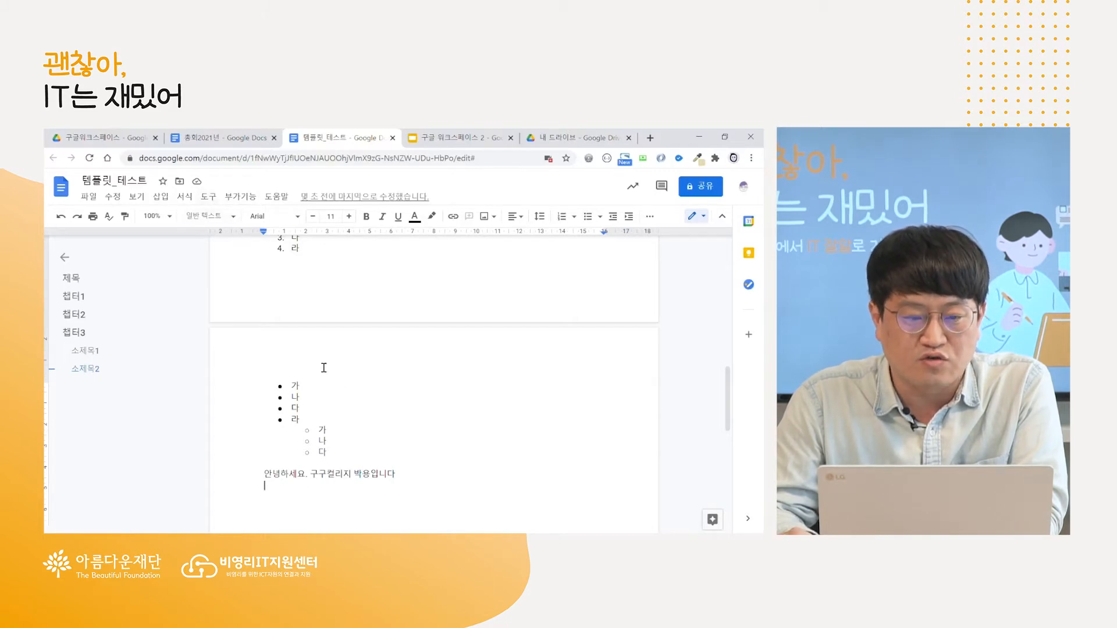
Reopen the substitution settings in the preferences and examine the list of replacements down to the 인사말1 entry.
click(209, 198)
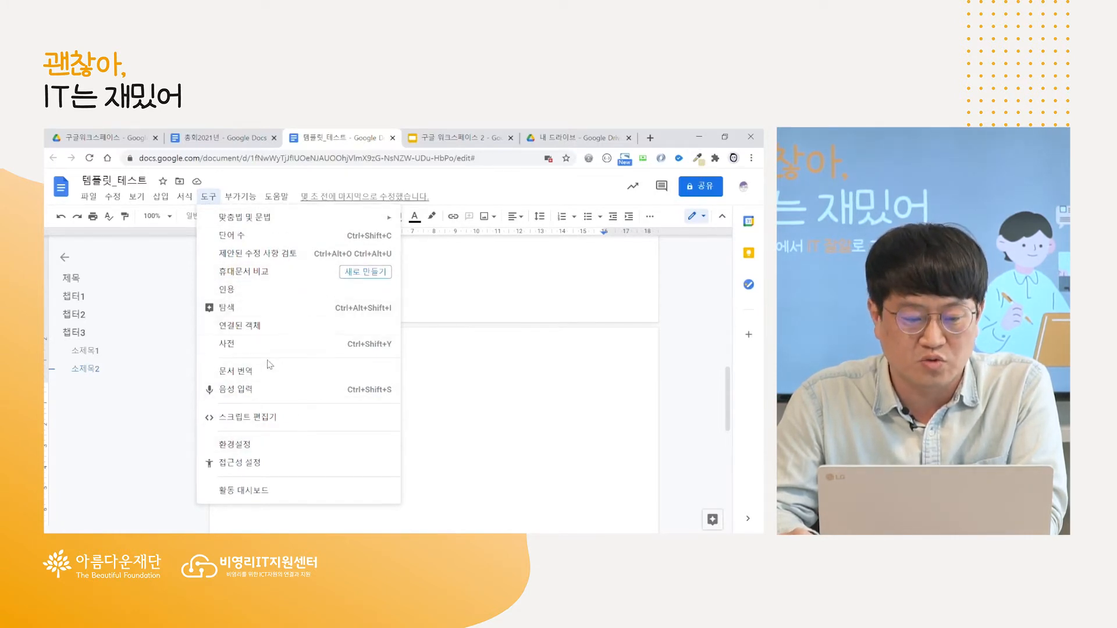
click(207, 195)
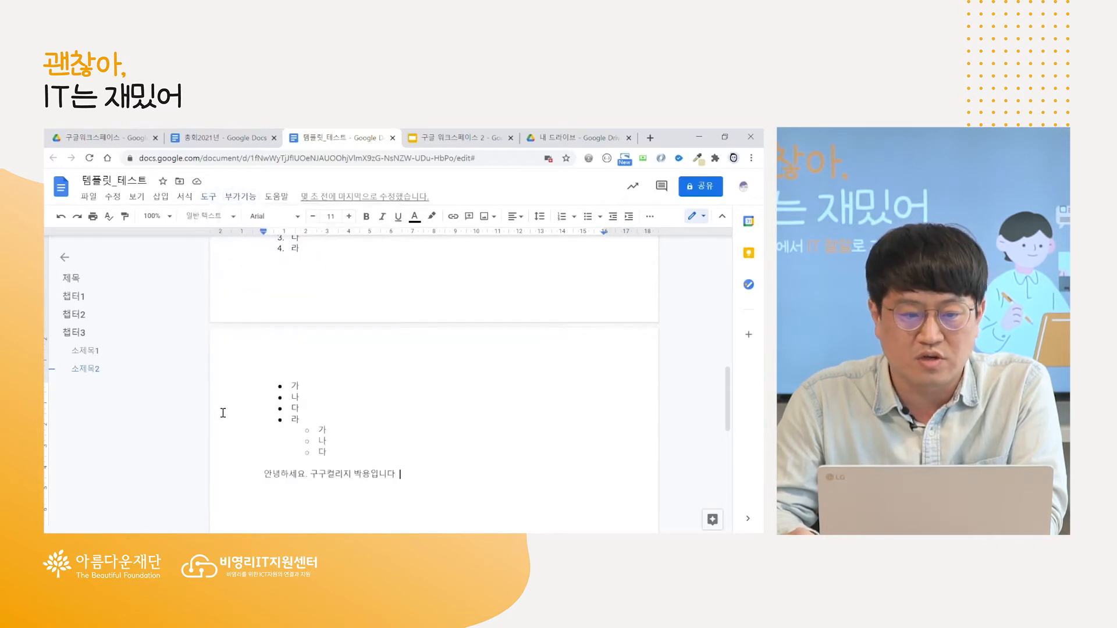
click(205, 201)
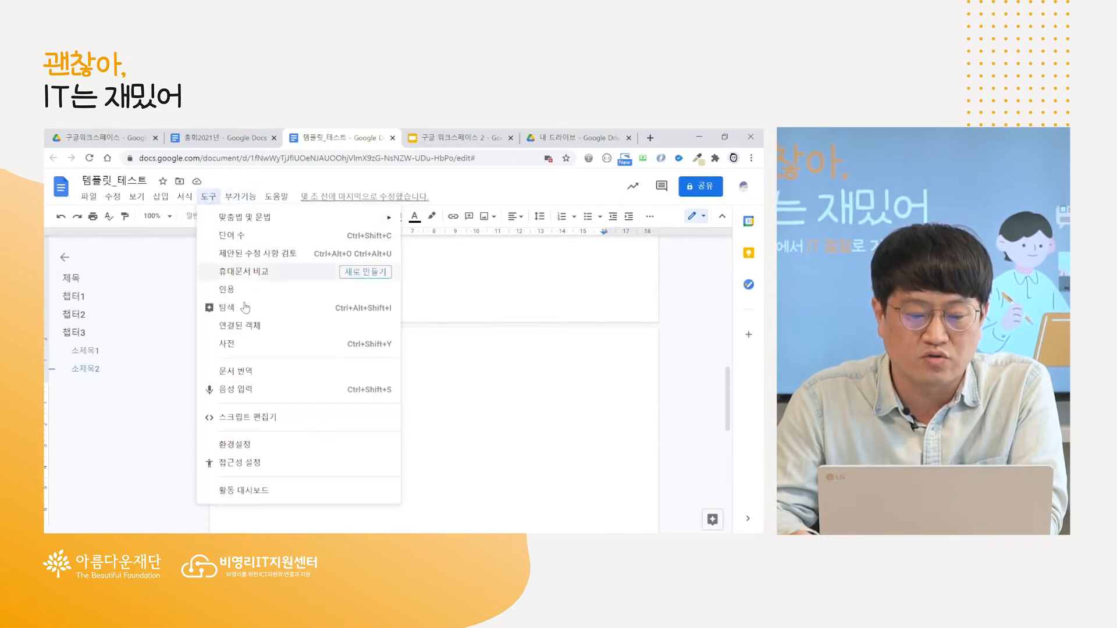
click(253, 445)
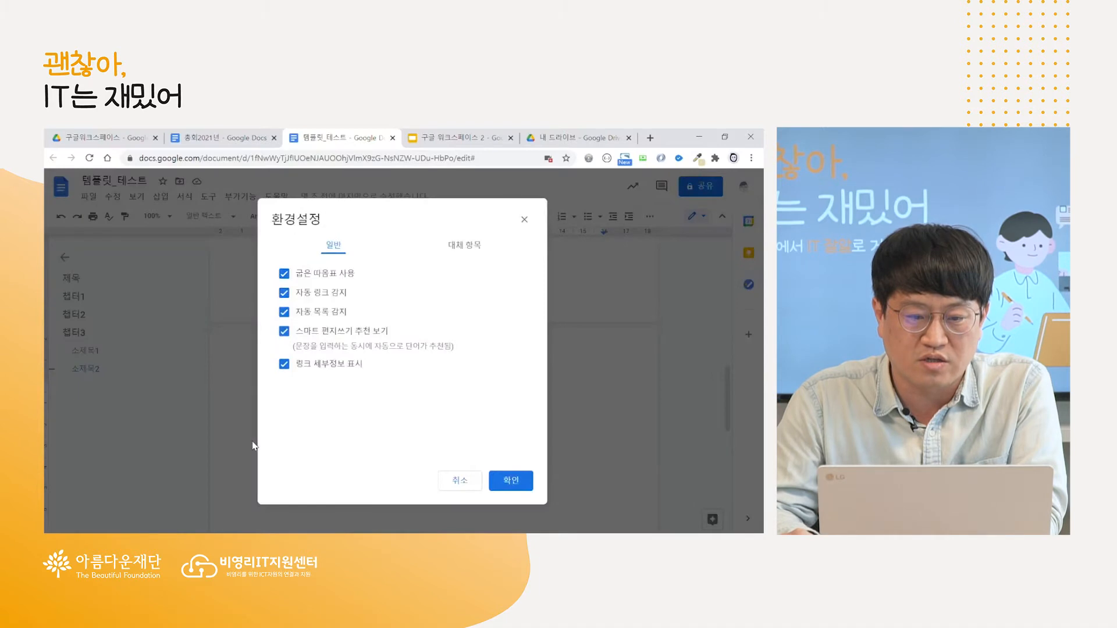
click(455, 247)
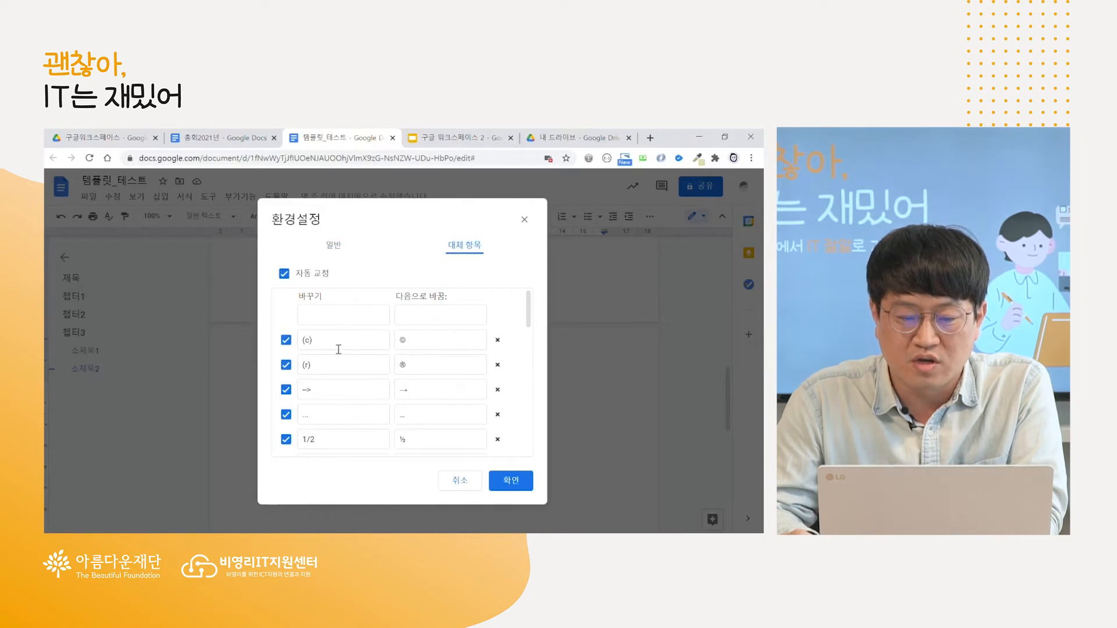
drag(531, 318, 531, 334)
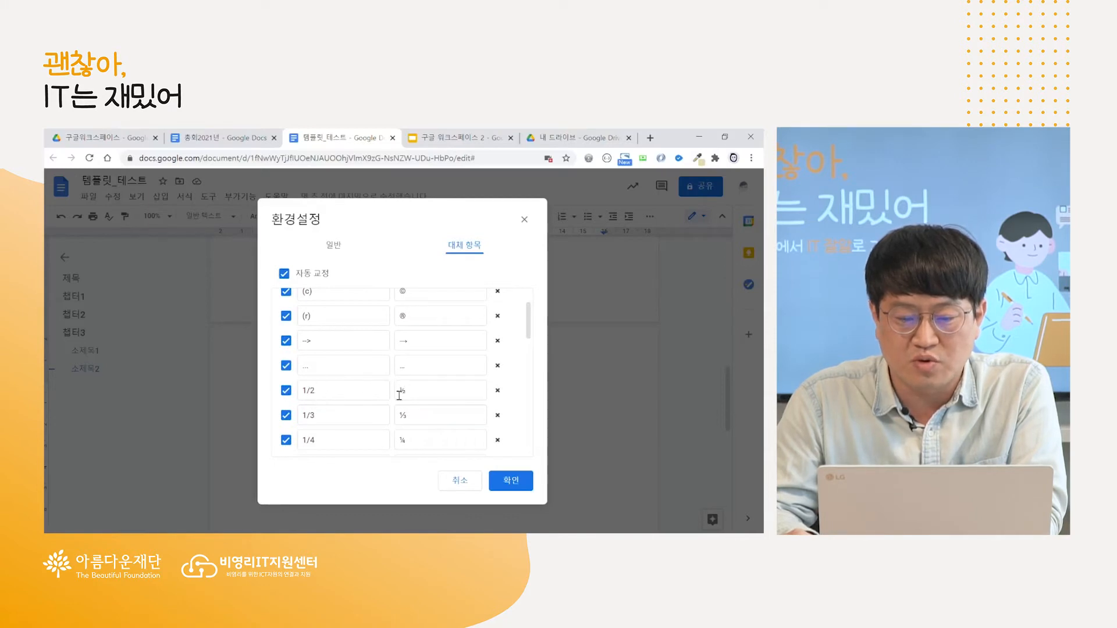
drag(529, 323, 504, 417)
scroll(504, 417, down, 3)
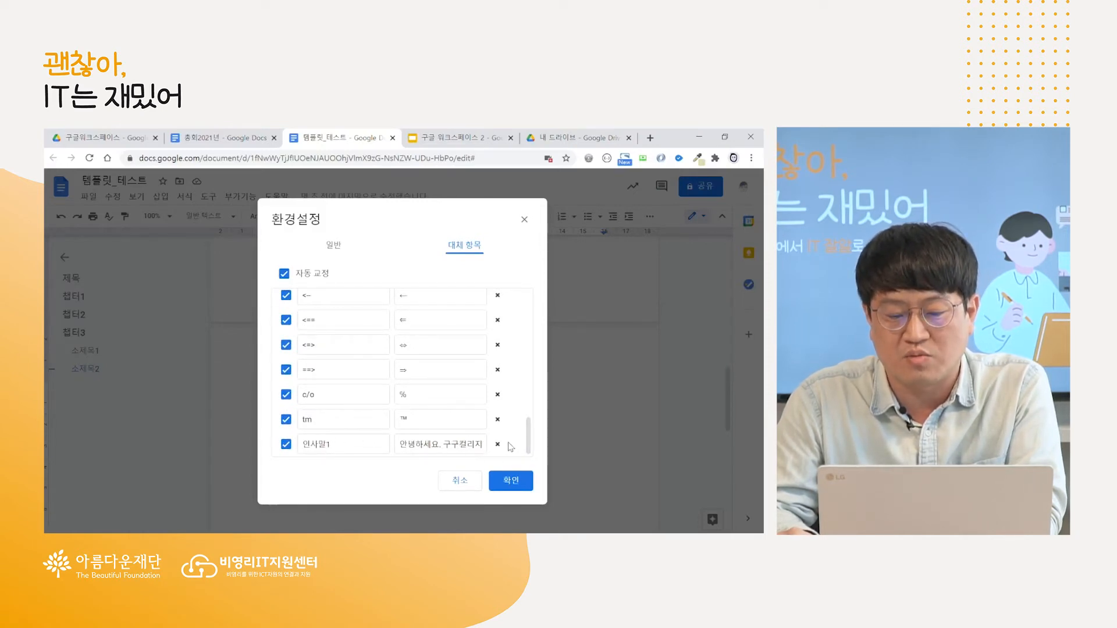
Add a substitution that replaces 총회정관 with 정관1. 인사말을 합니다, and save the preferences.
drag(528, 435, 532, 276)
click(373, 312)
text(ㅊ총)
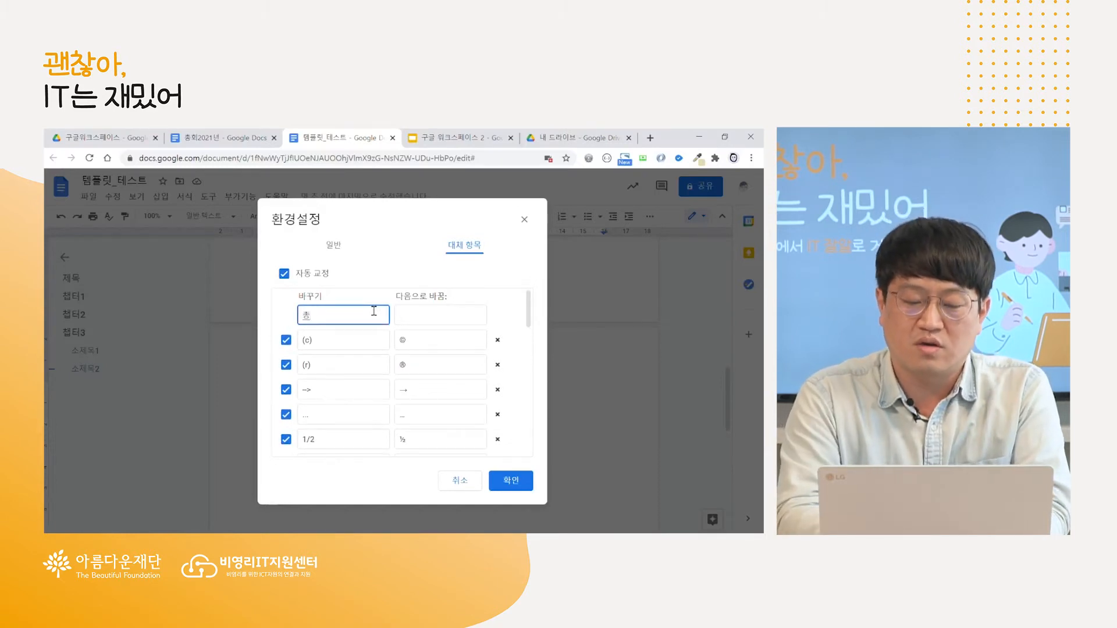
text(회제)
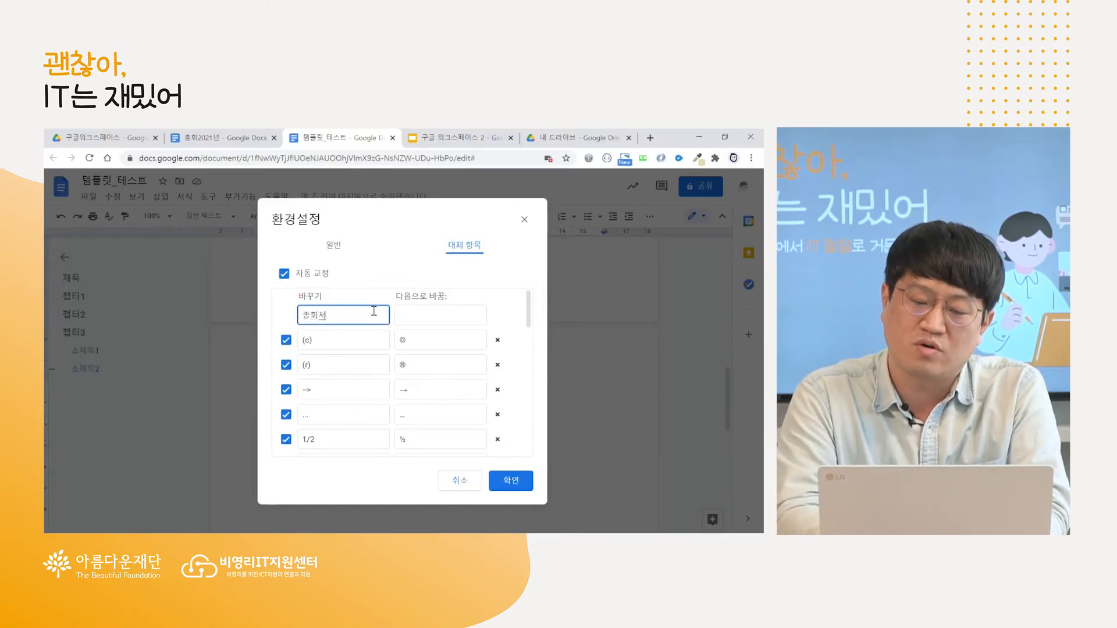
text(관)
key(Tab)
text(총)
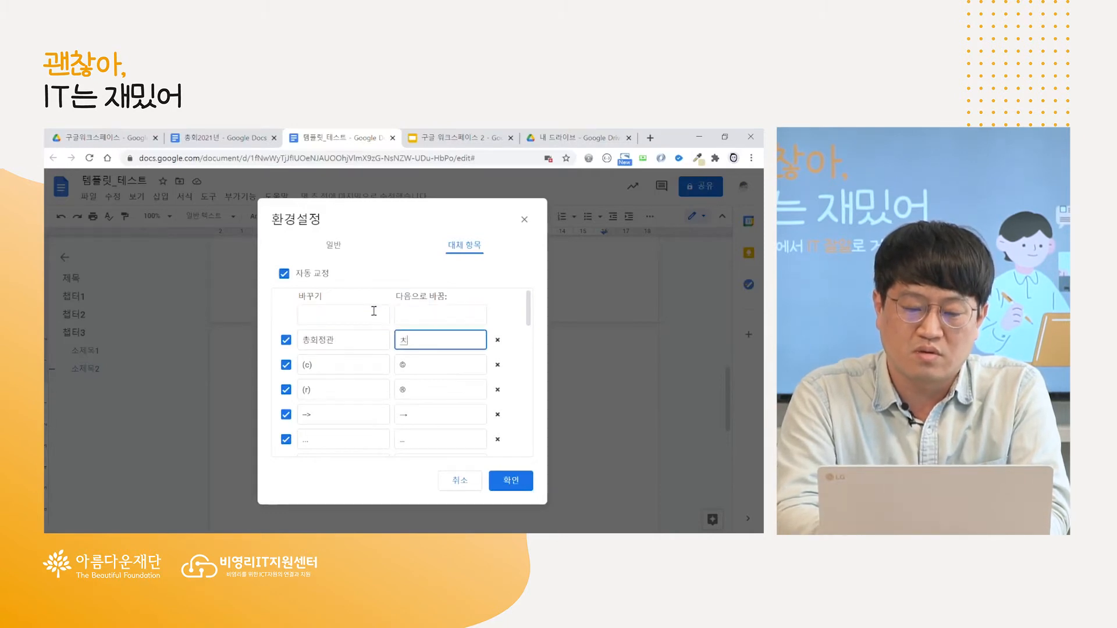
text(관)
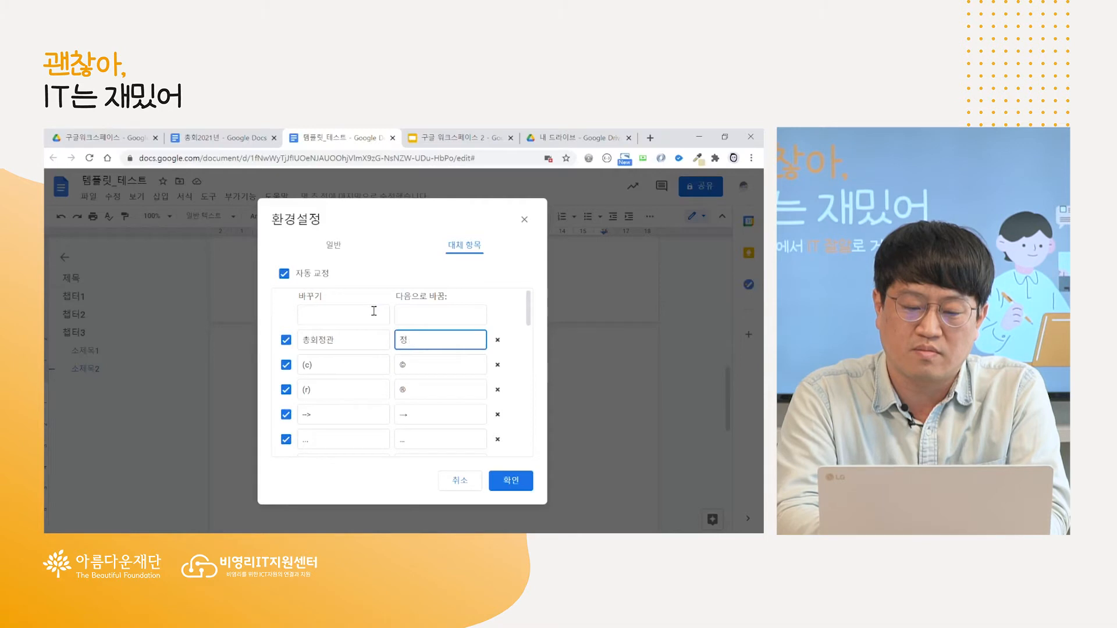
text(1. 인사말을 합니다)
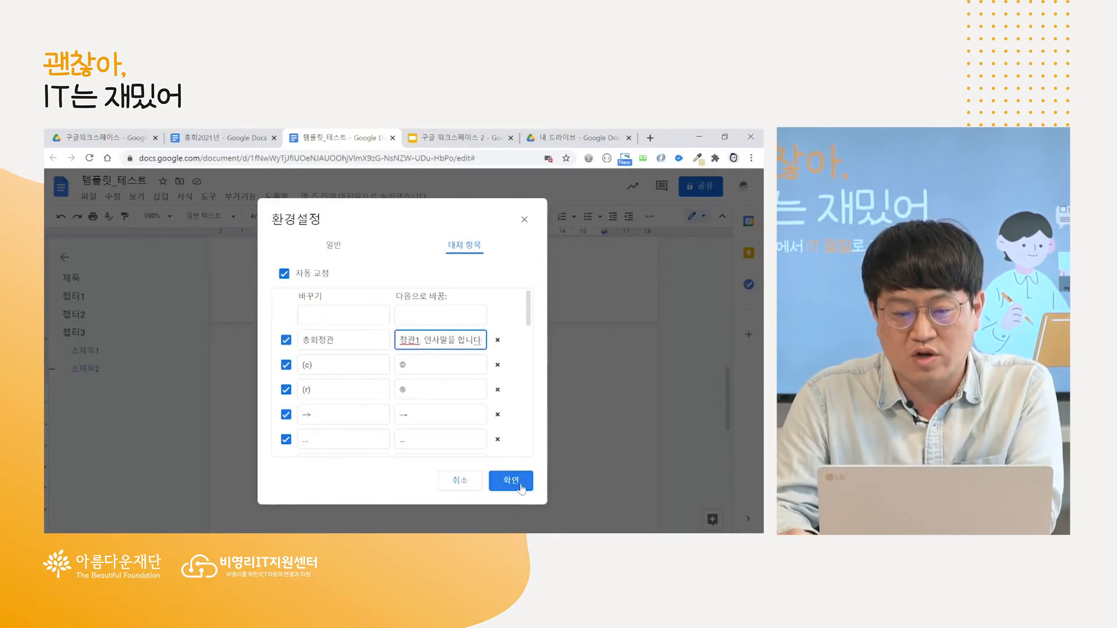
click(510, 480)
Try the new substitution by entering 총회정관 on a new line below the greeting sentence.
key(Return)
text(정괘)
key(BackSpace)
key(BackSpace)
text(총회)
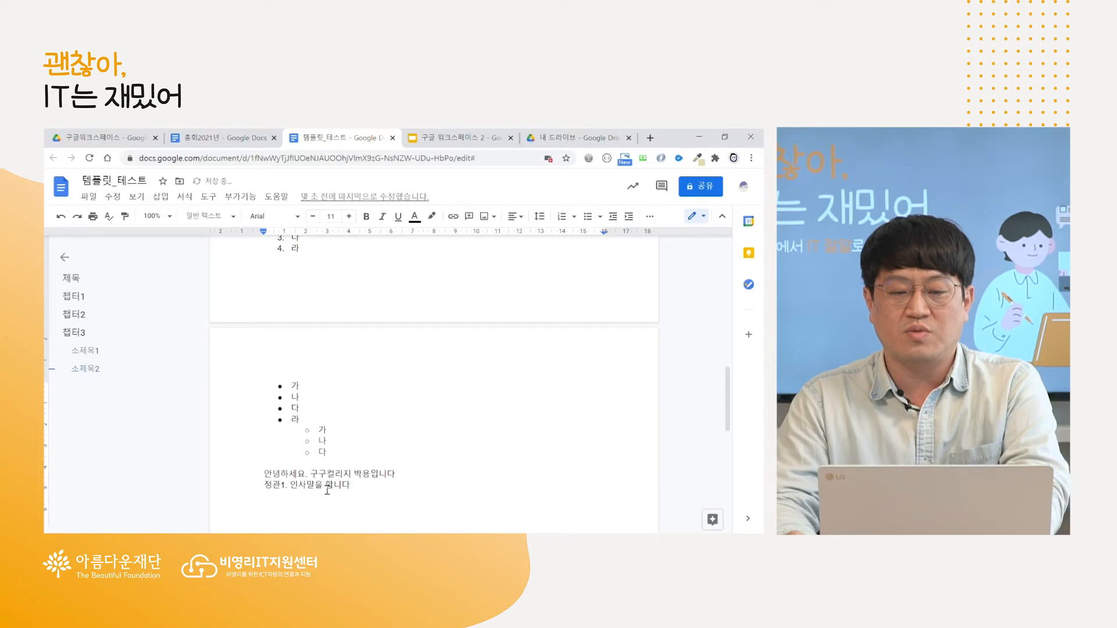
Delete the greeting sentence and the expanded 총회정관 text below the bulleted list.
key(shift+Up)
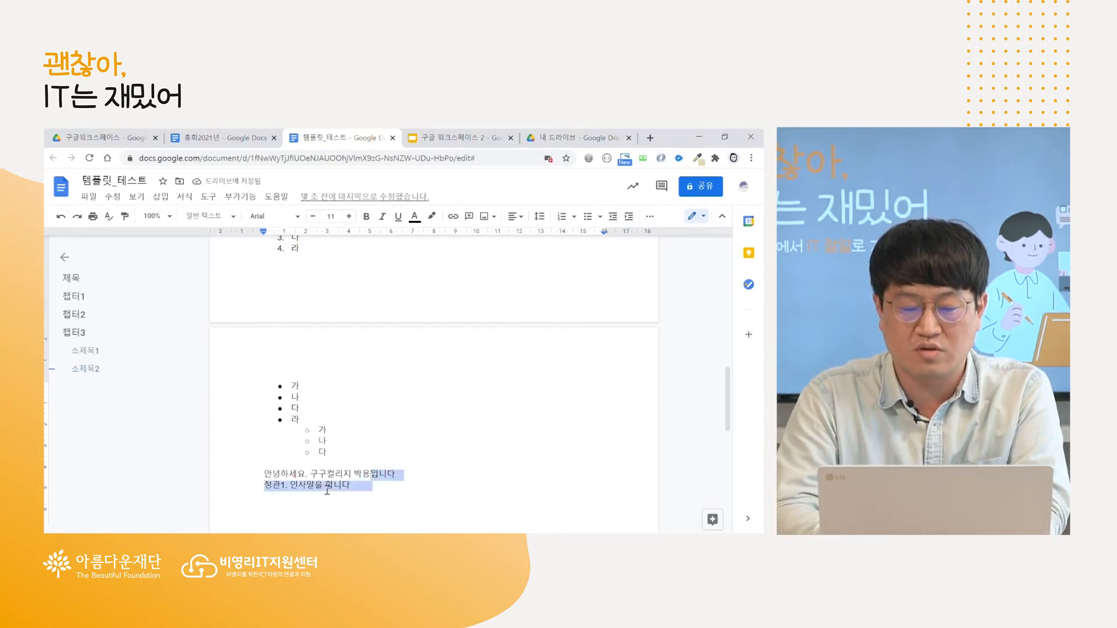
key(shift+Left)
key(shift+Left)
key(shift+Left)
key(shift+Left)
key(shift+Left)
key(shift+Left)
key(shift+Left)
key(shift+Left)
key(shift+Left)
key(shift+Left)
key(shift+Left)
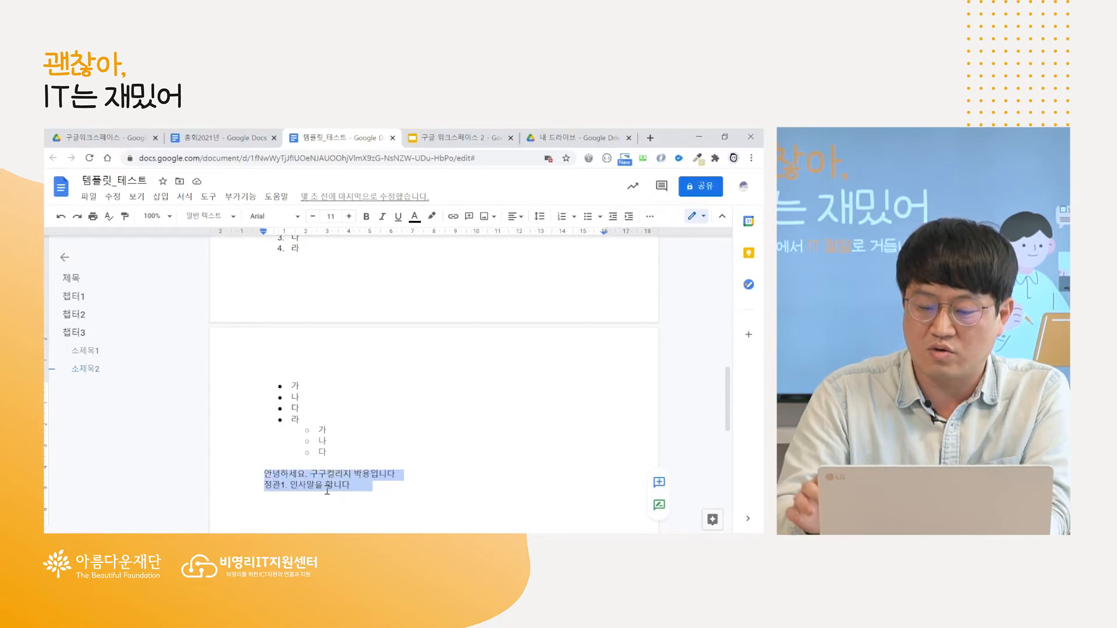
key(BackSpace)
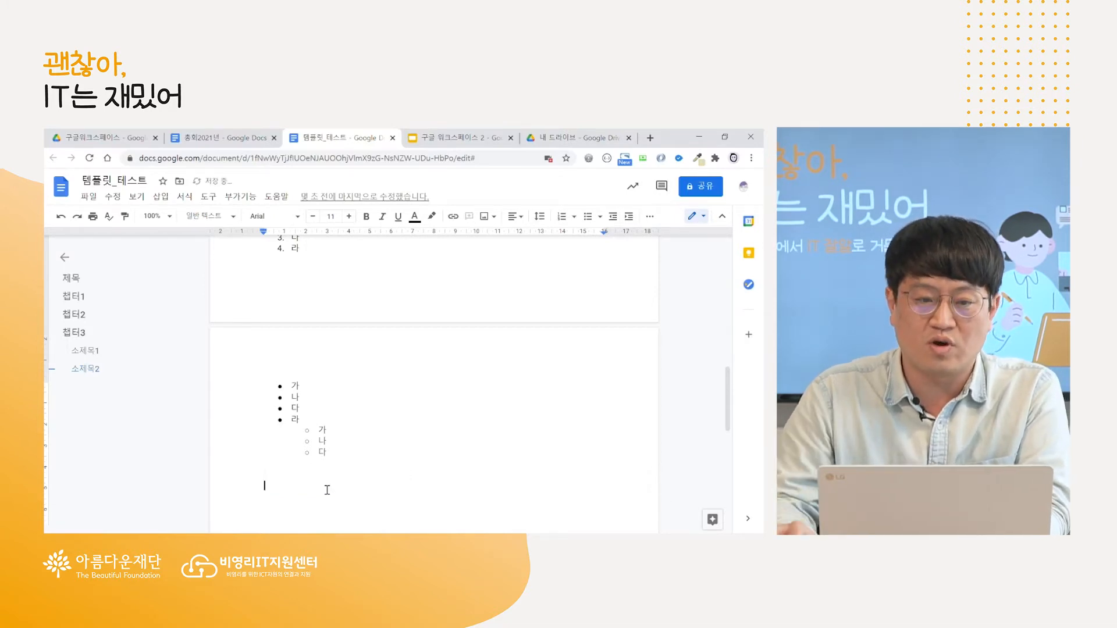
Switch to the 구글 워크스페이스 2 presentation and view the 목차 생성하기 slide.
scroll(327, 490, up, 10)
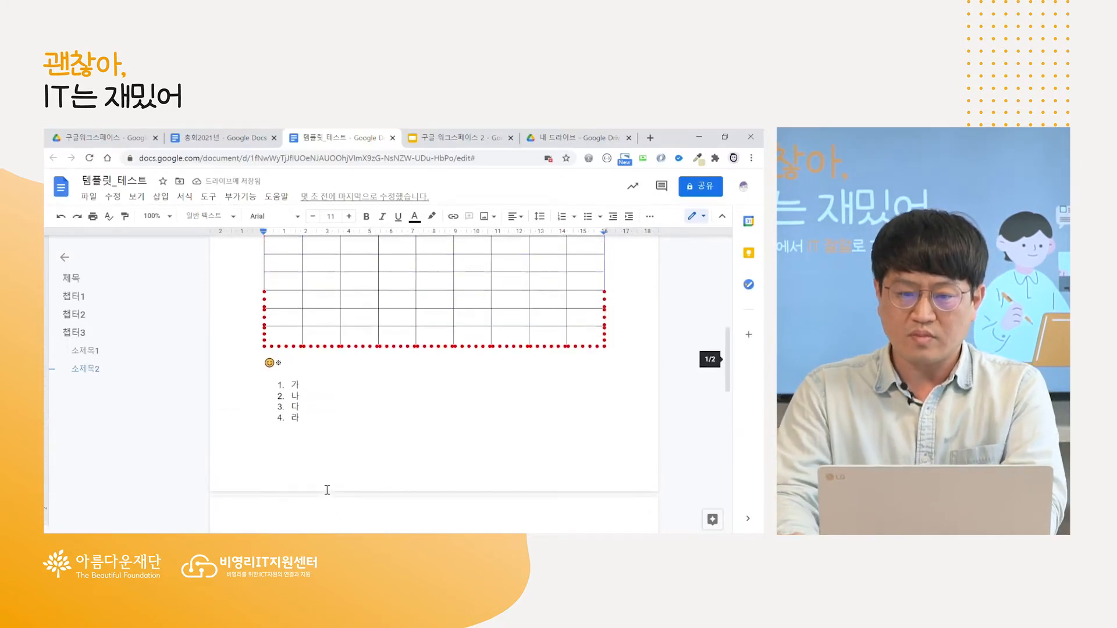
click(460, 138)
click(89, 388)
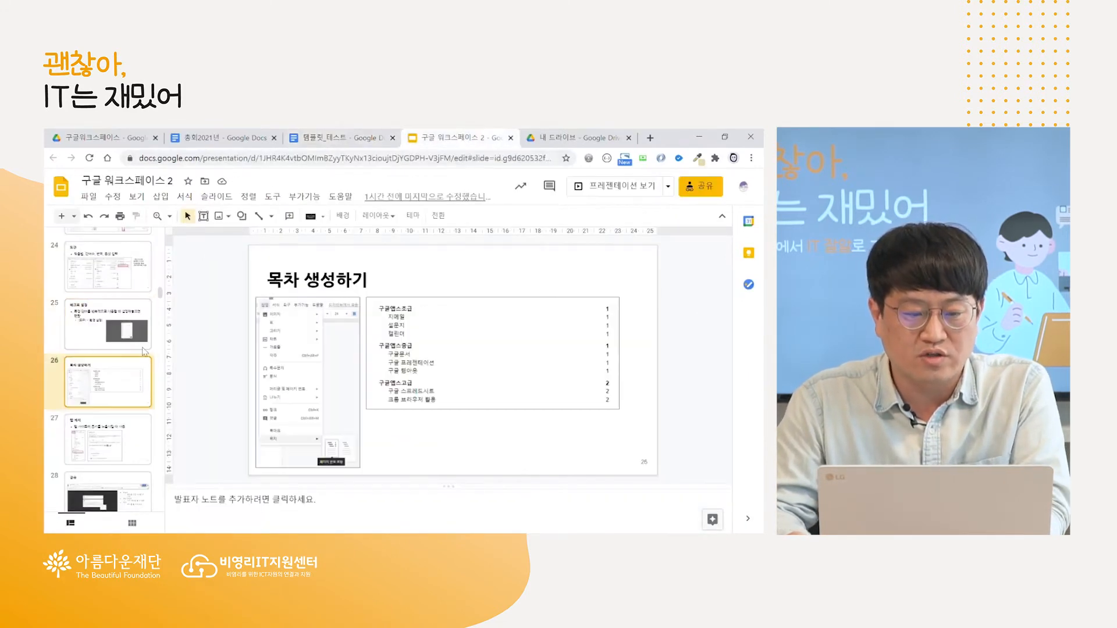
scroll(113, 406, down, 1)
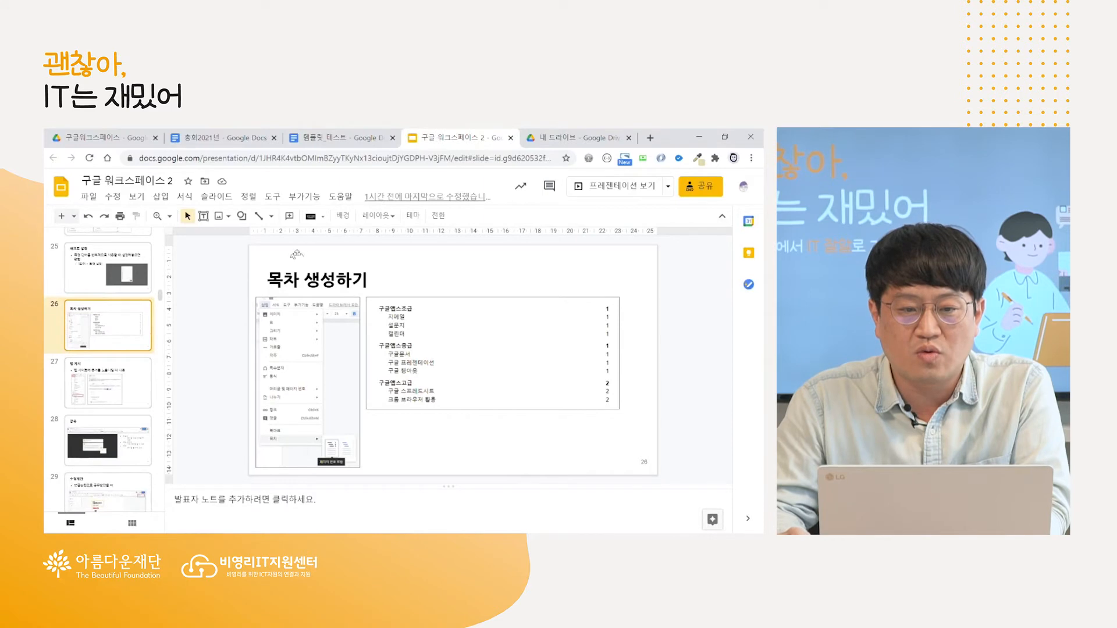
Return to the 템플릿_테스트 document and check which paragraph style the 제목 line at its beginning uses.
click(330, 137)
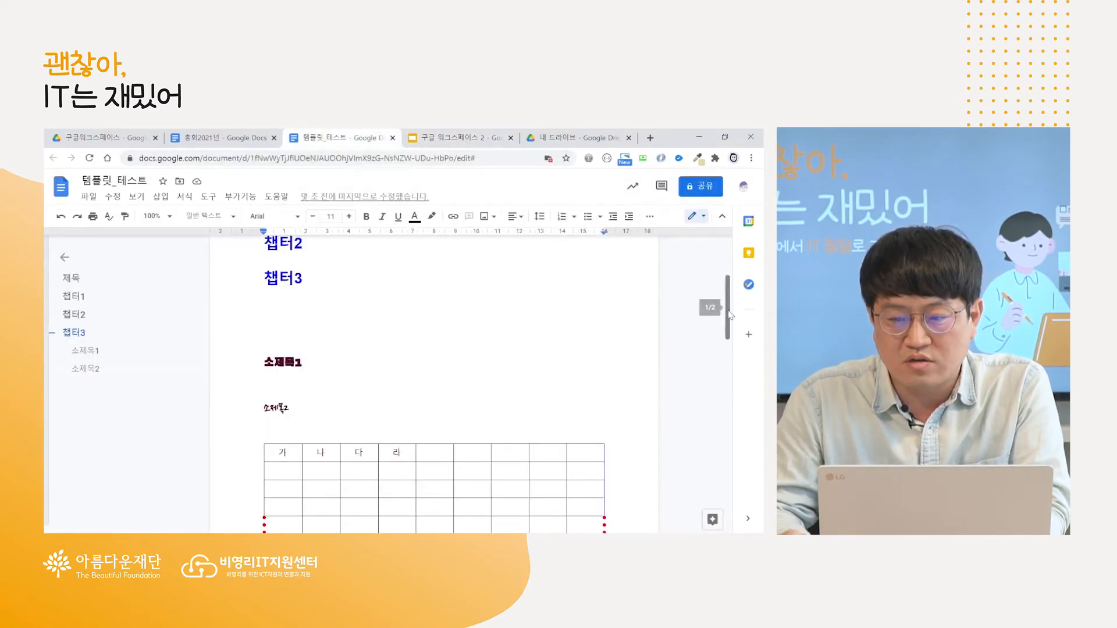
scroll(733, 284, up, 1)
scroll(733, 284, up, 2)
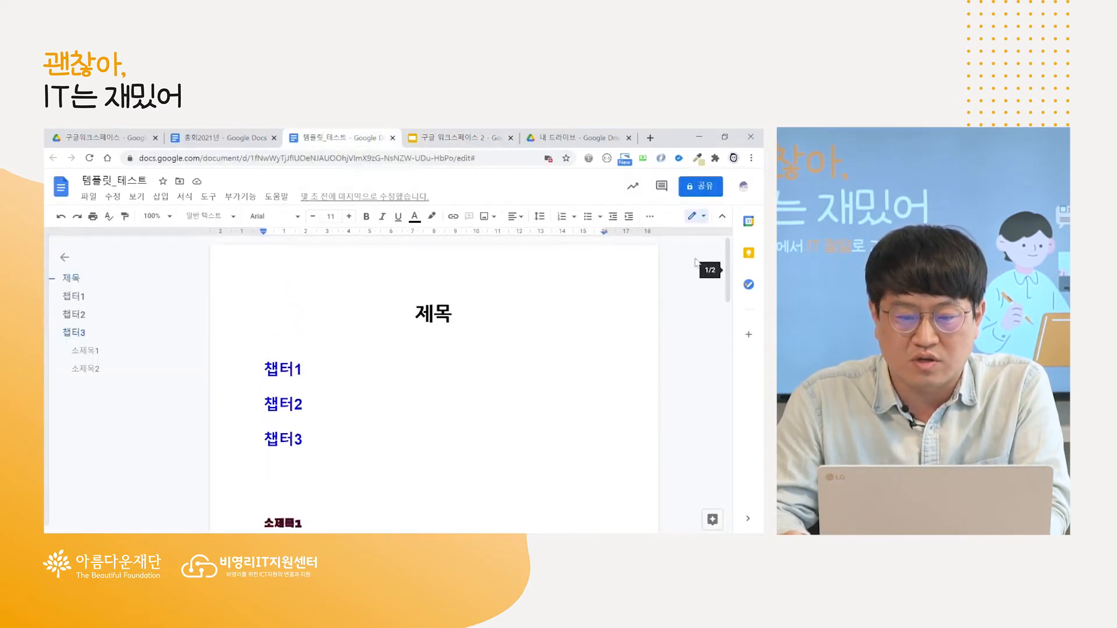
click(337, 325)
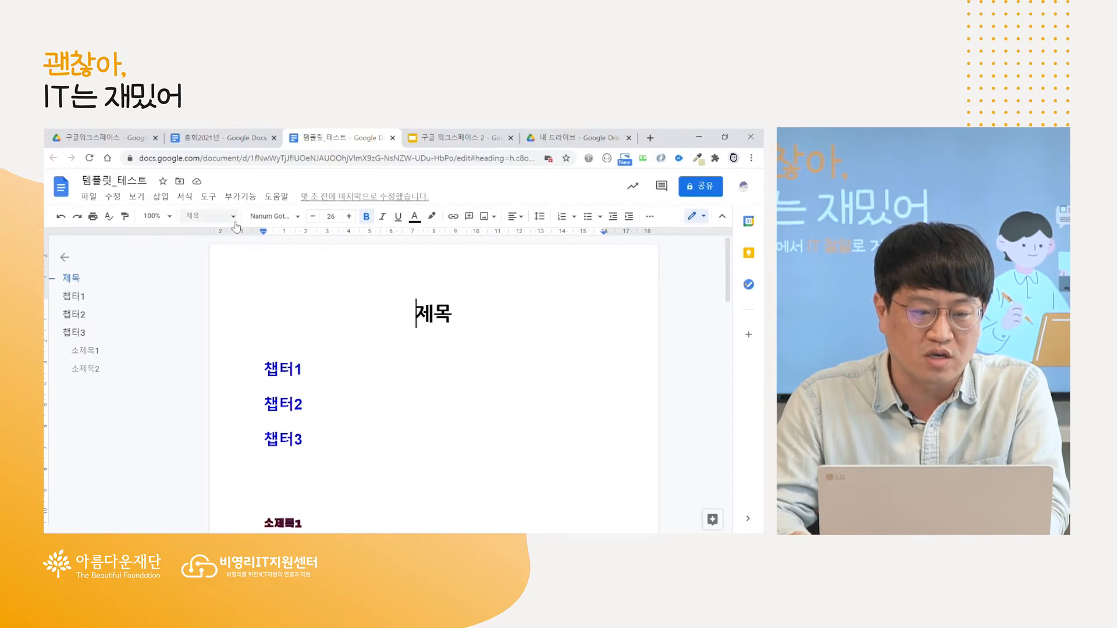
click(210, 216)
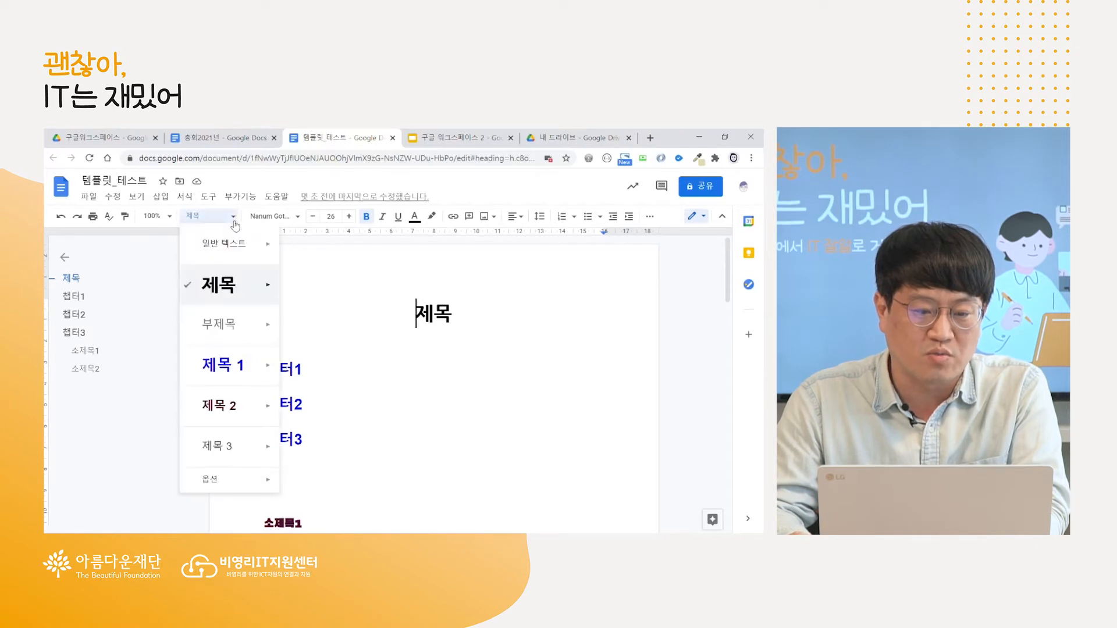
click(409, 396)
Add an empty line below the 챕터3 heading.
scroll(399, 353, down, 1)
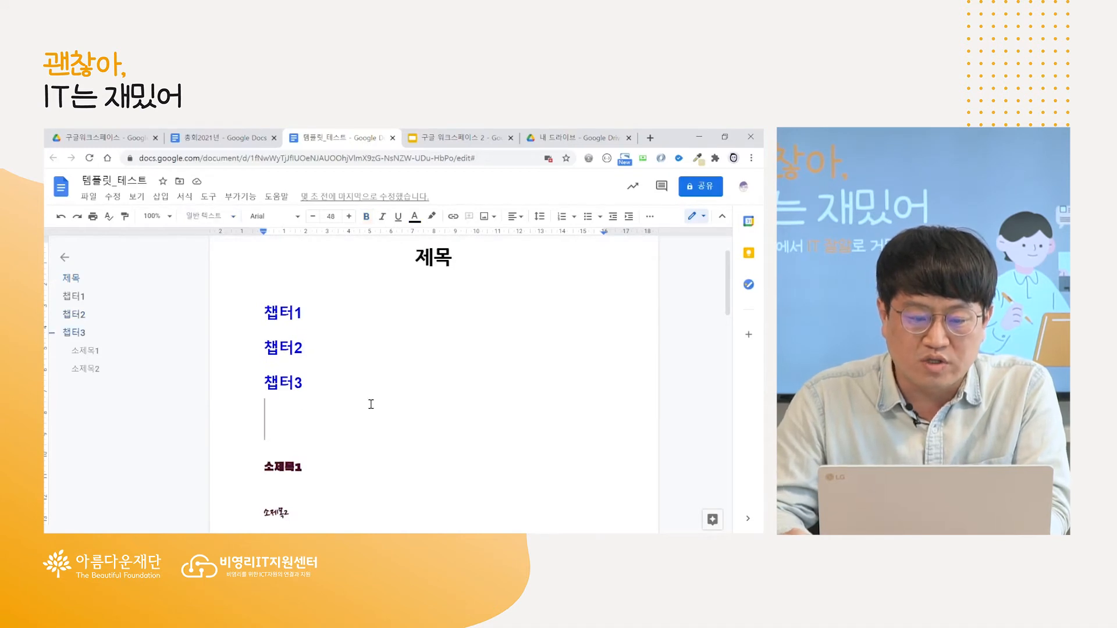
key(Return)
scroll(375, 400, down, 15)
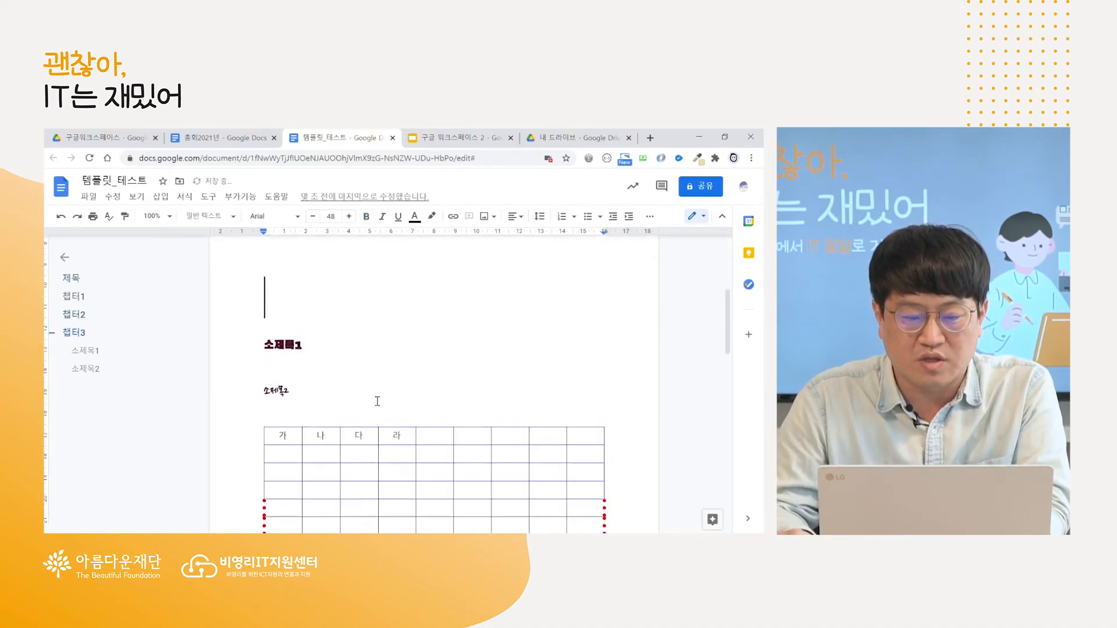
Add empty lines below the bulleted list and insert a table of contents with page numbers there.
scroll(347, 393, up, 2)
click(285, 371)
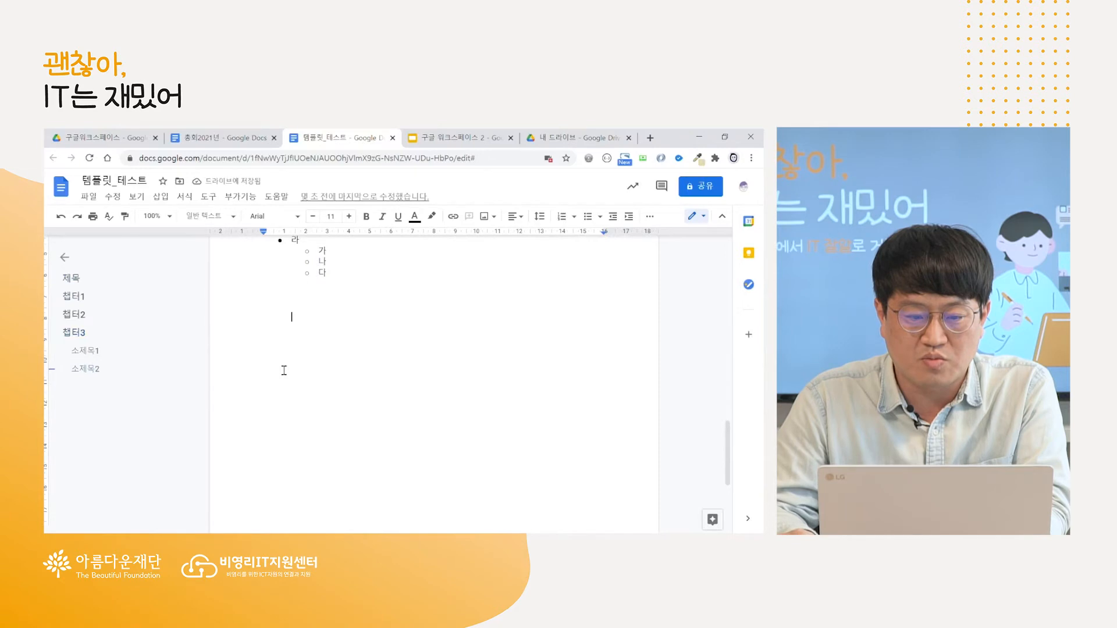
key(Return)
key(Return)
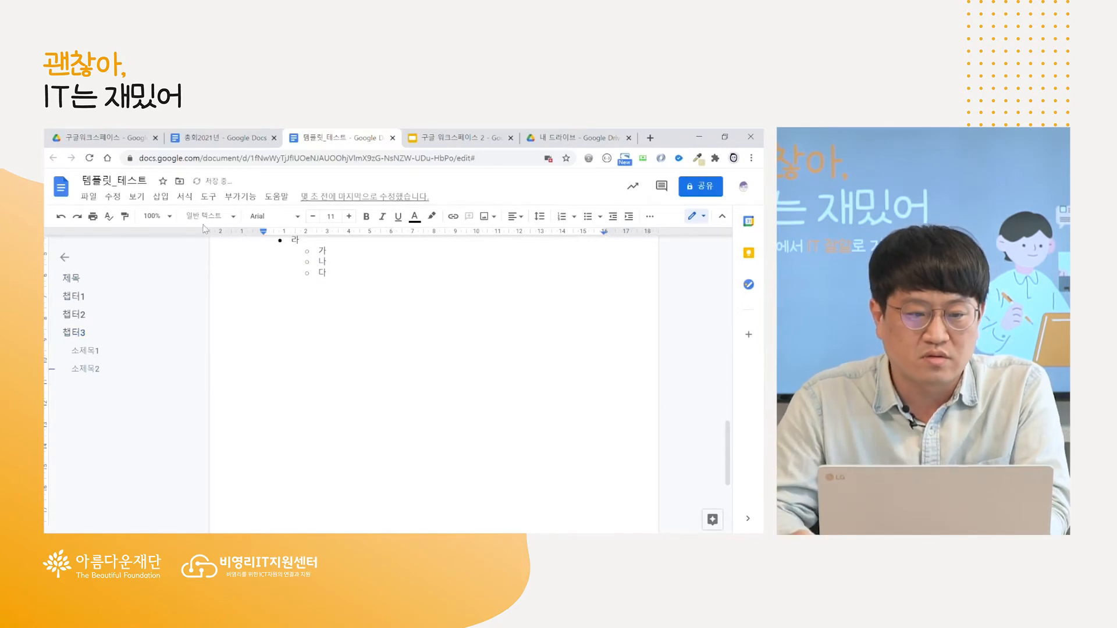
click(161, 197)
mouse_move(202, 518)
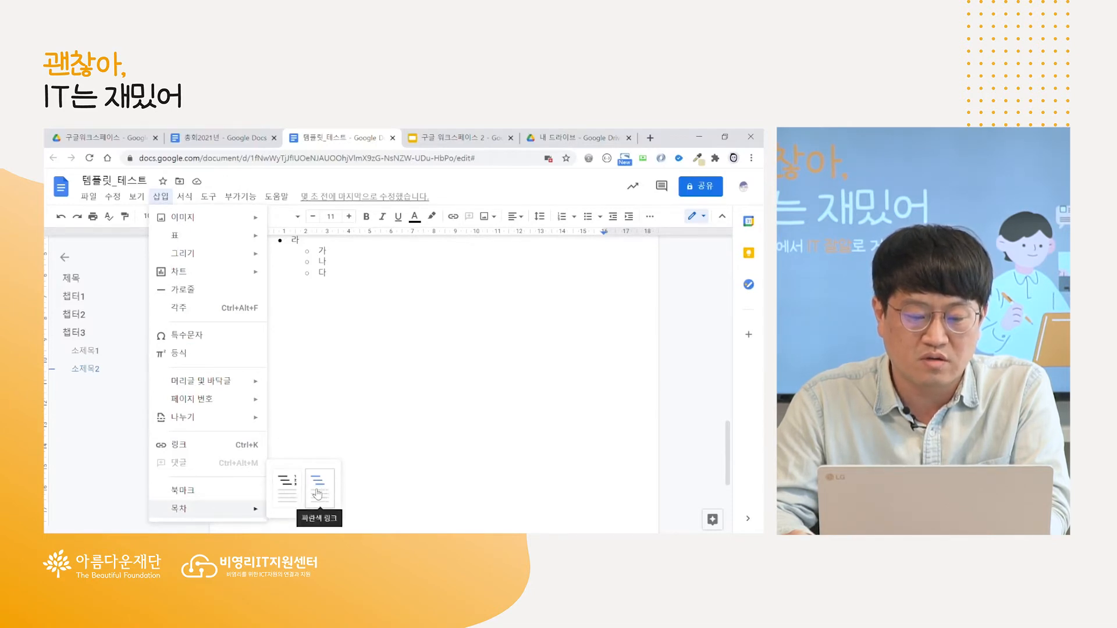
click(294, 489)
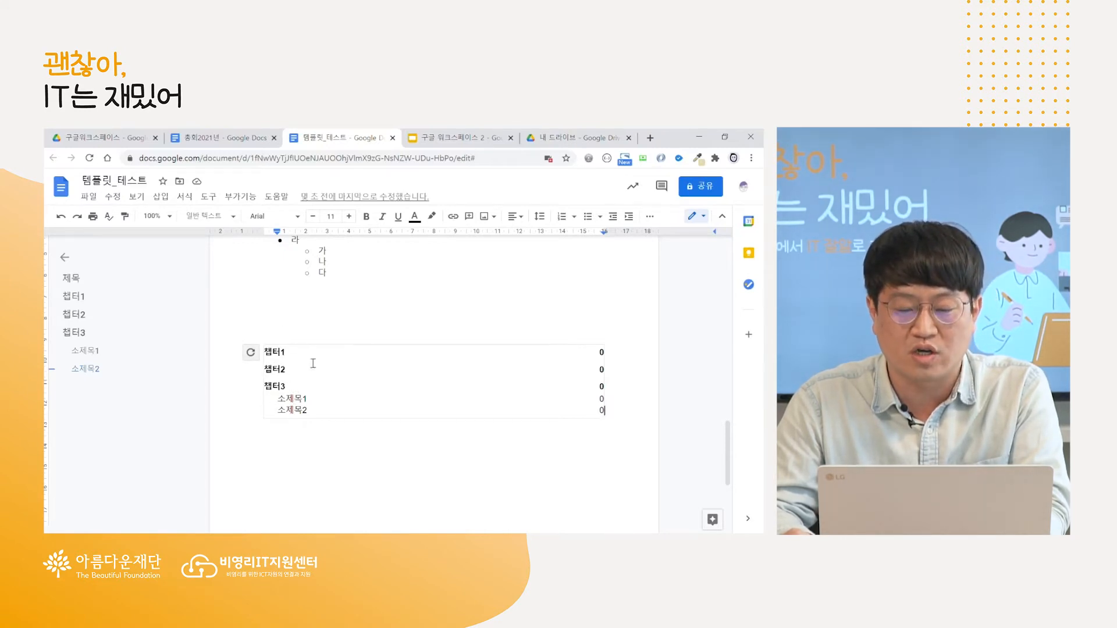
Compare the entries of the table of contents with the title, chapter headings and subheadings in the document.
scroll(295, 466, up, 4)
scroll(294, 468, down, 5)
scroll(295, 466, up, 10)
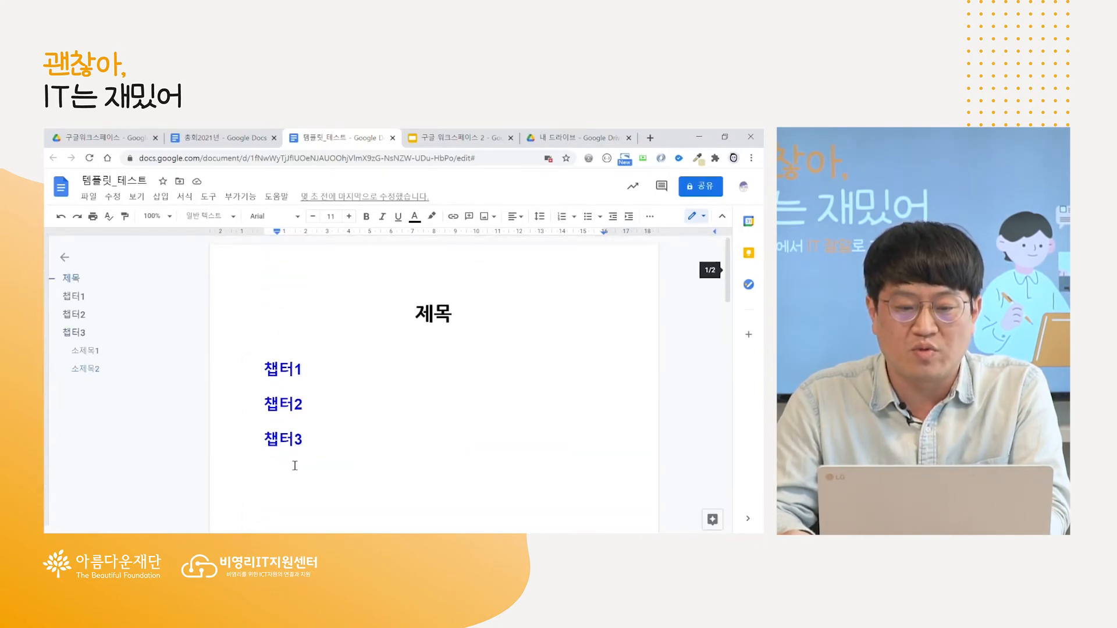
scroll(331, 404, down, 2)
scroll(334, 406, up, 2)
scroll(403, 402, down, 15)
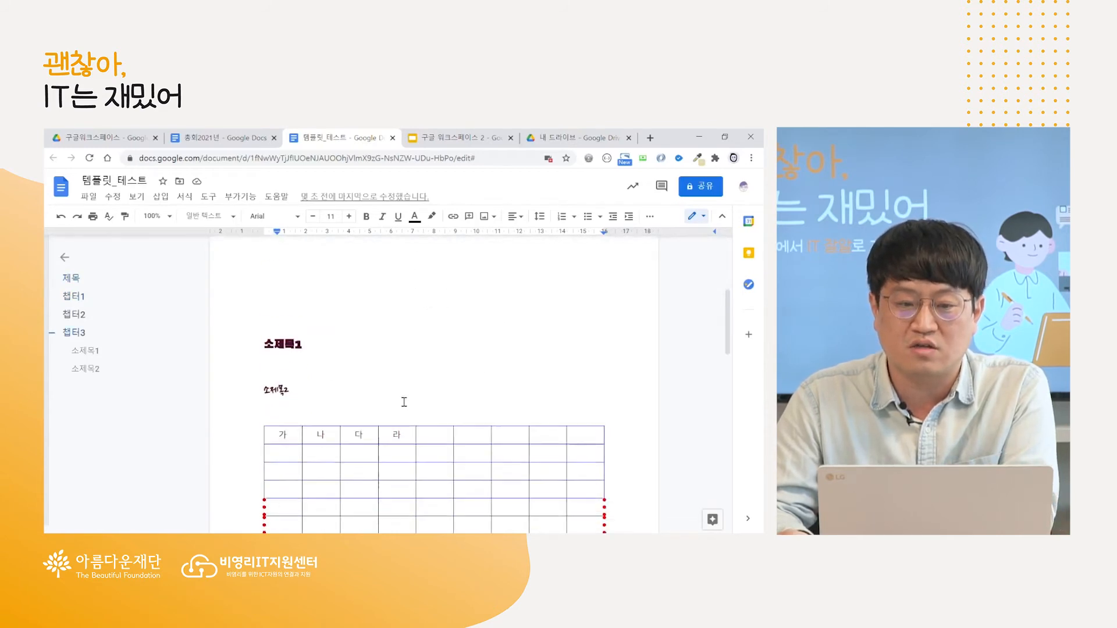
scroll(403, 401, down, 6)
scroll(404, 401, up, 2)
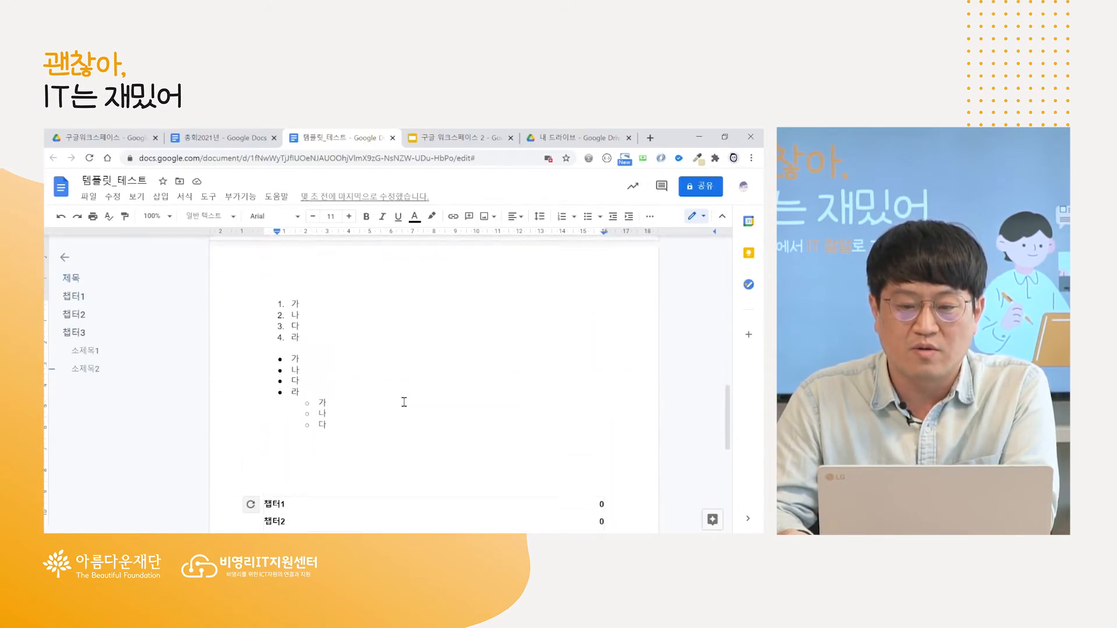
scroll(326, 395, down, 2)
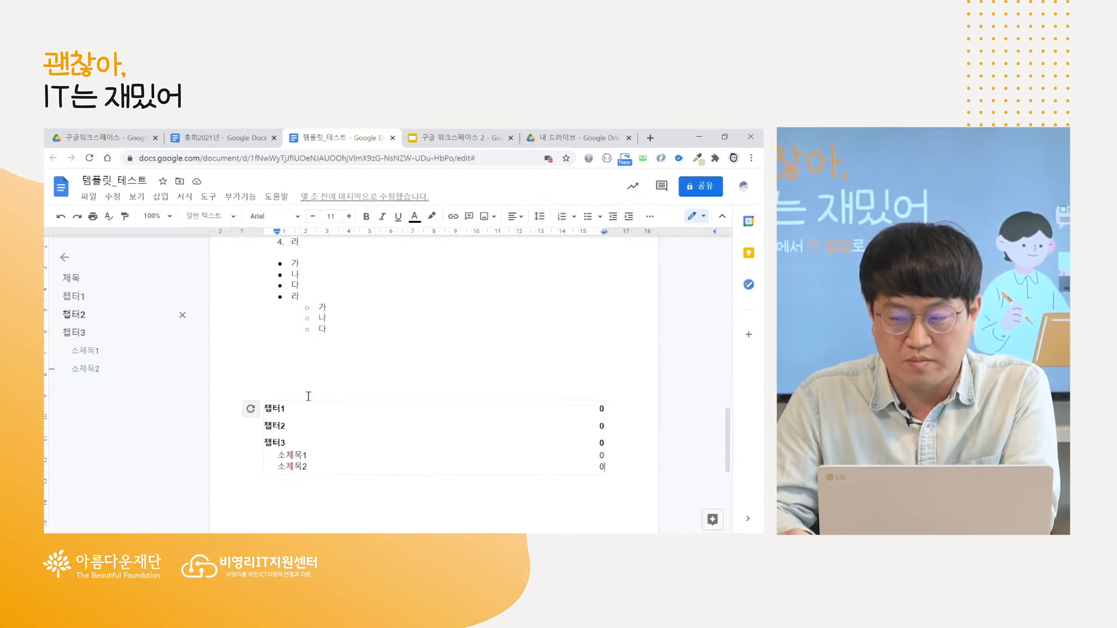
Insert a second table of contents, with blue links, below the one with page numbers.
click(263, 505)
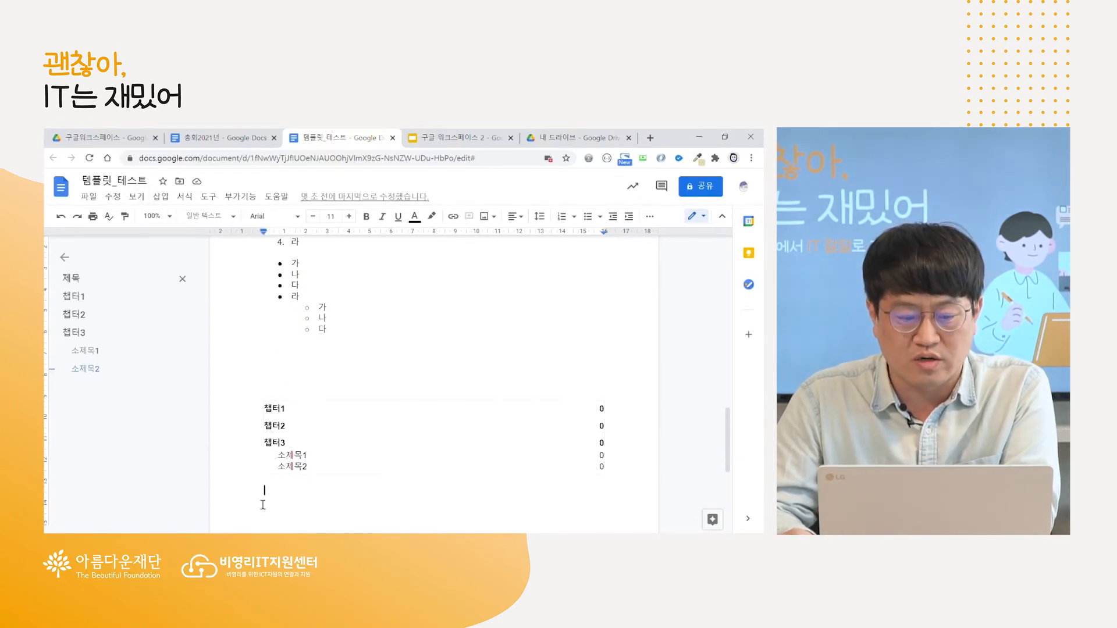
click(161, 197)
mouse_move(247, 516)
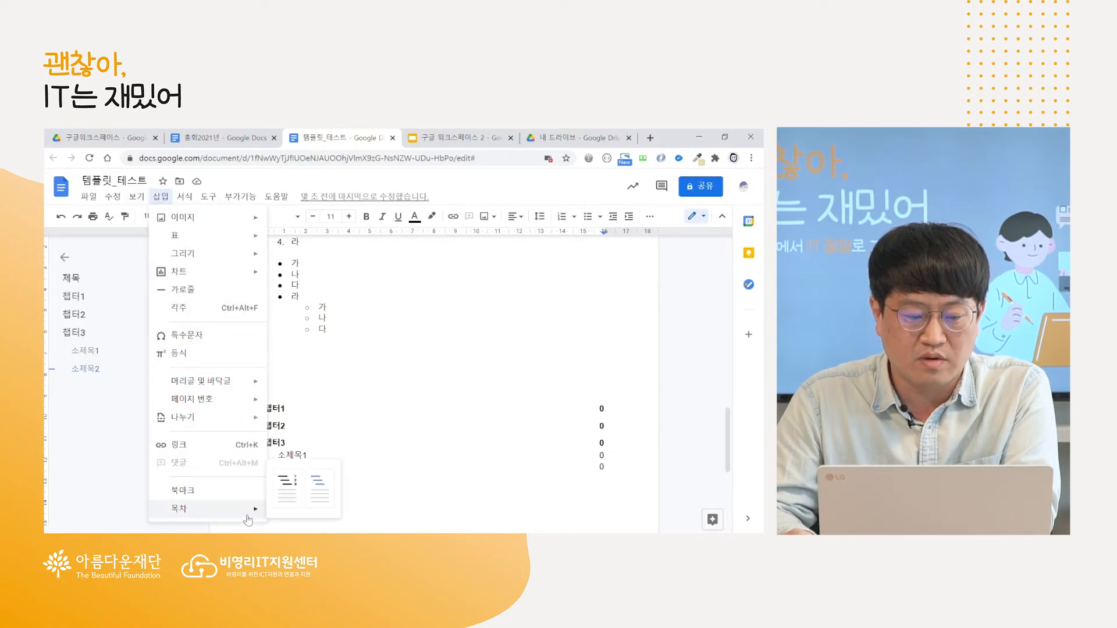
click(321, 491)
scroll(368, 446, down, 1)
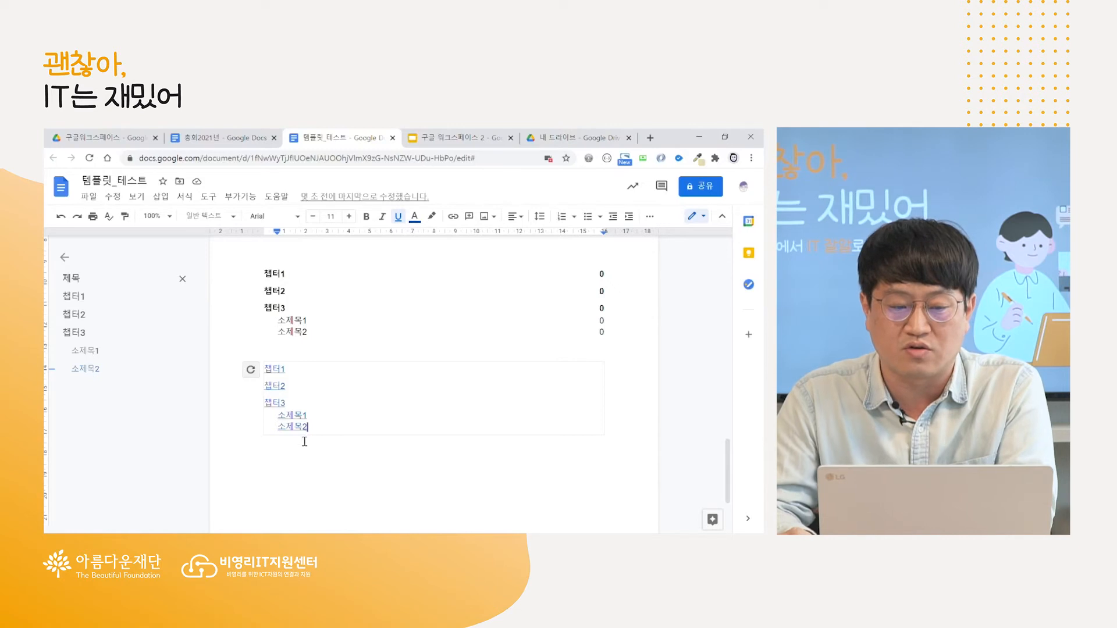
Examine both tables of contents against the headings, and check which paragraph style the 챕터1 heading uses.
scroll(309, 419, up, 6)
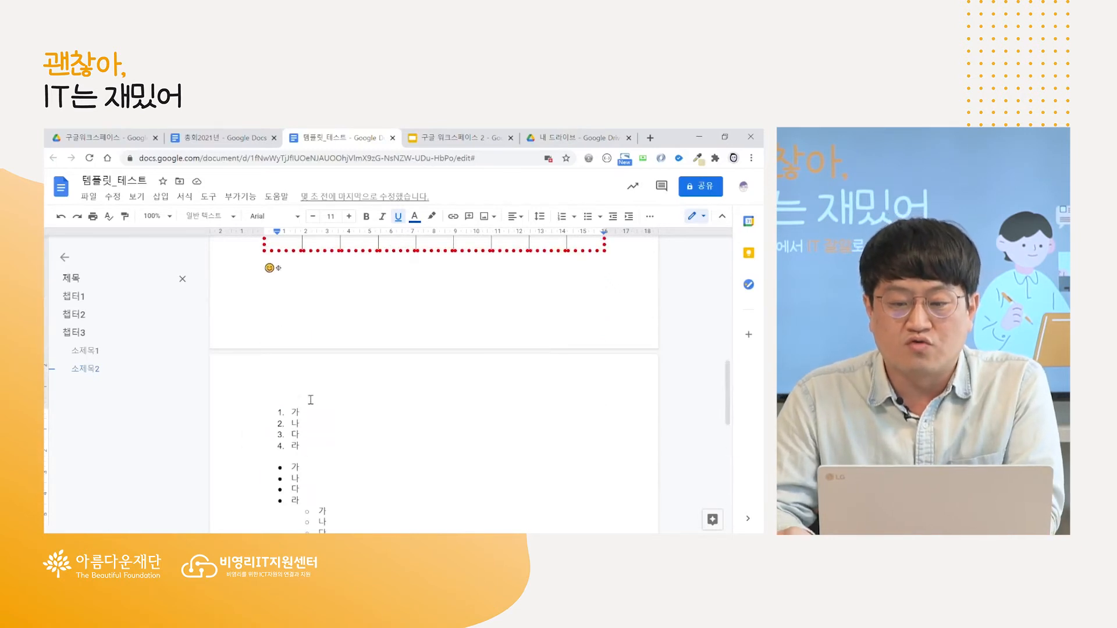
scroll(311, 400, up, 4)
scroll(311, 400, down, 8)
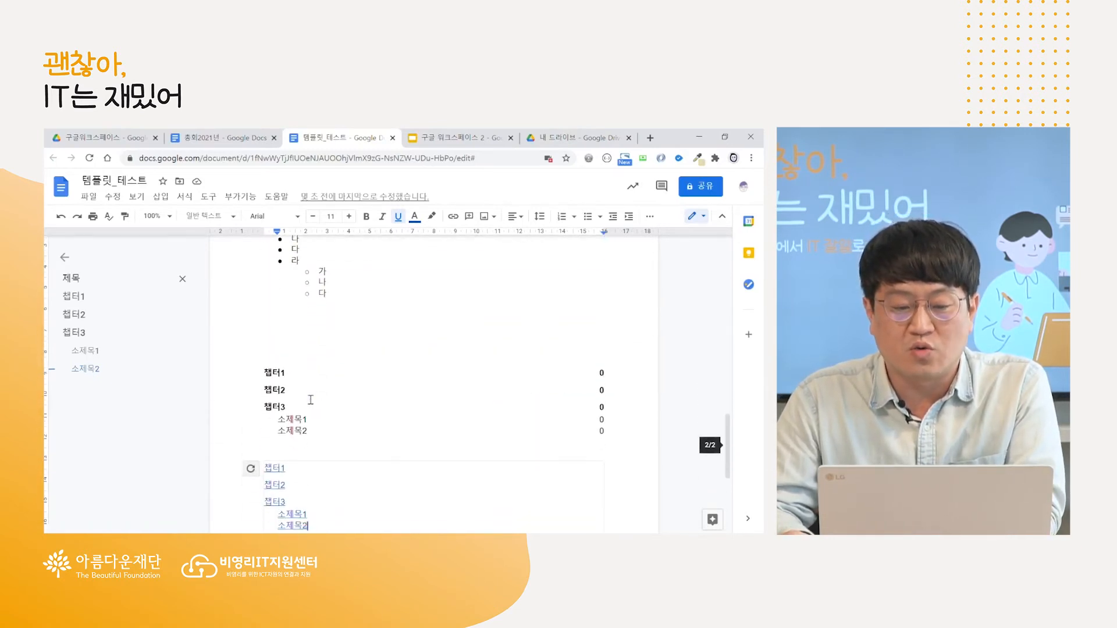
scroll(309, 395, down, 3)
scroll(309, 386, up, 7)
scroll(309, 386, up, 10)
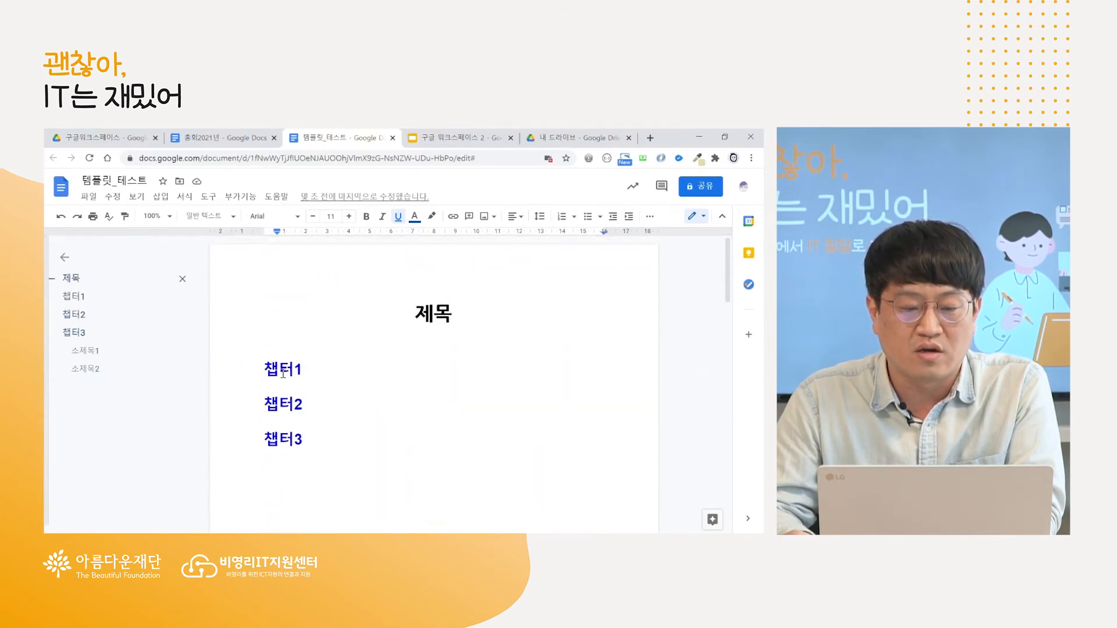
double_click(282, 374)
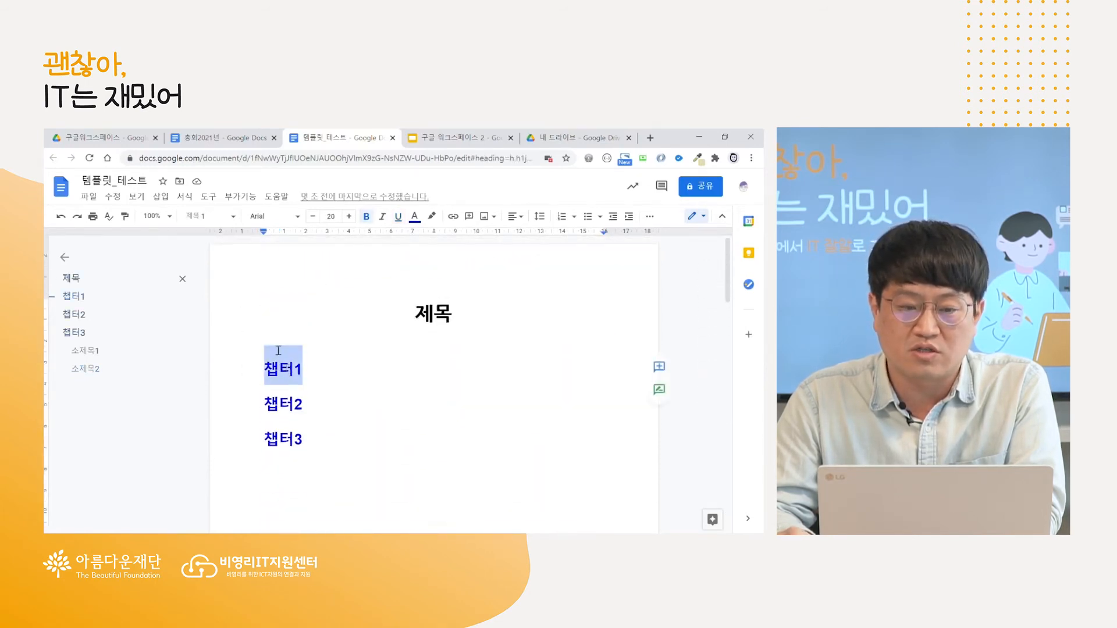
click(219, 221)
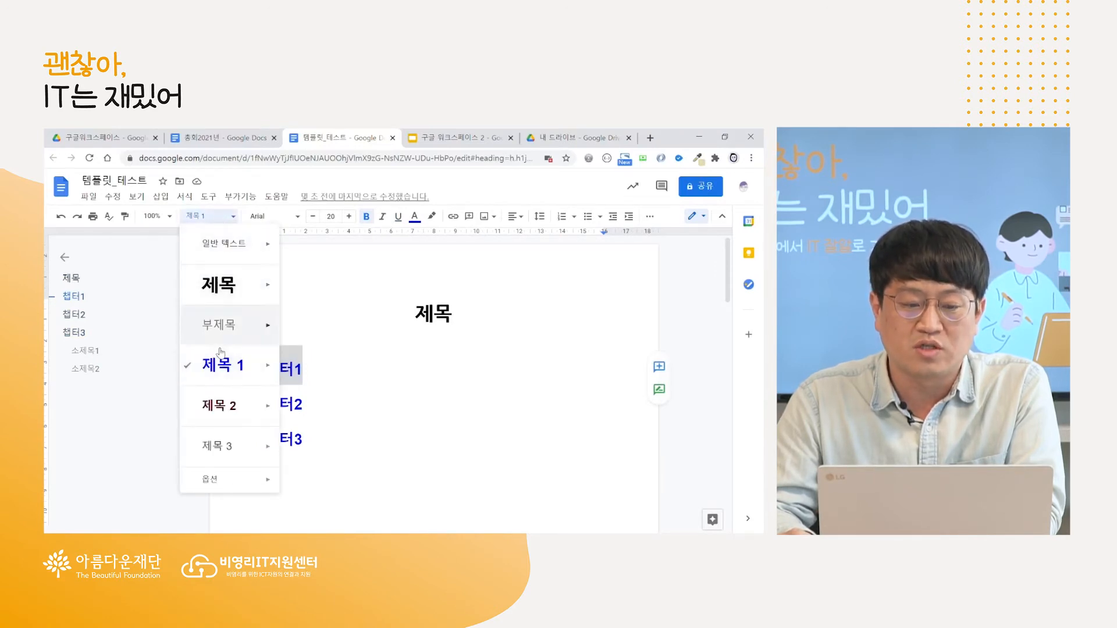
click(324, 379)
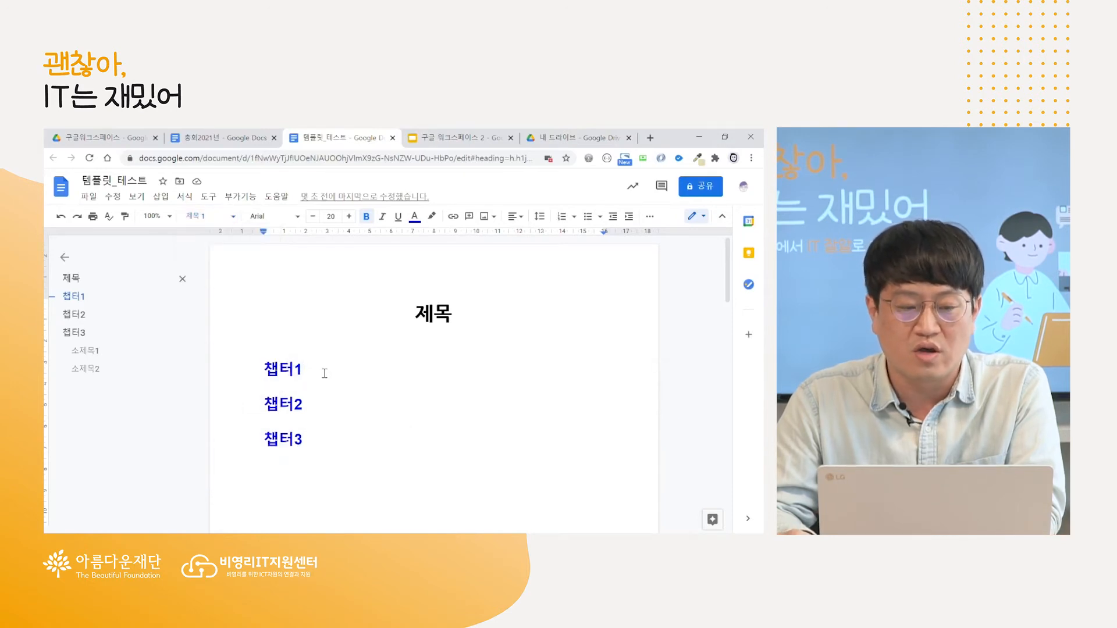
Review the 제목 1 style options from the empty line below the second table of contents, and add another empty line there.
scroll(318, 365, down, 10)
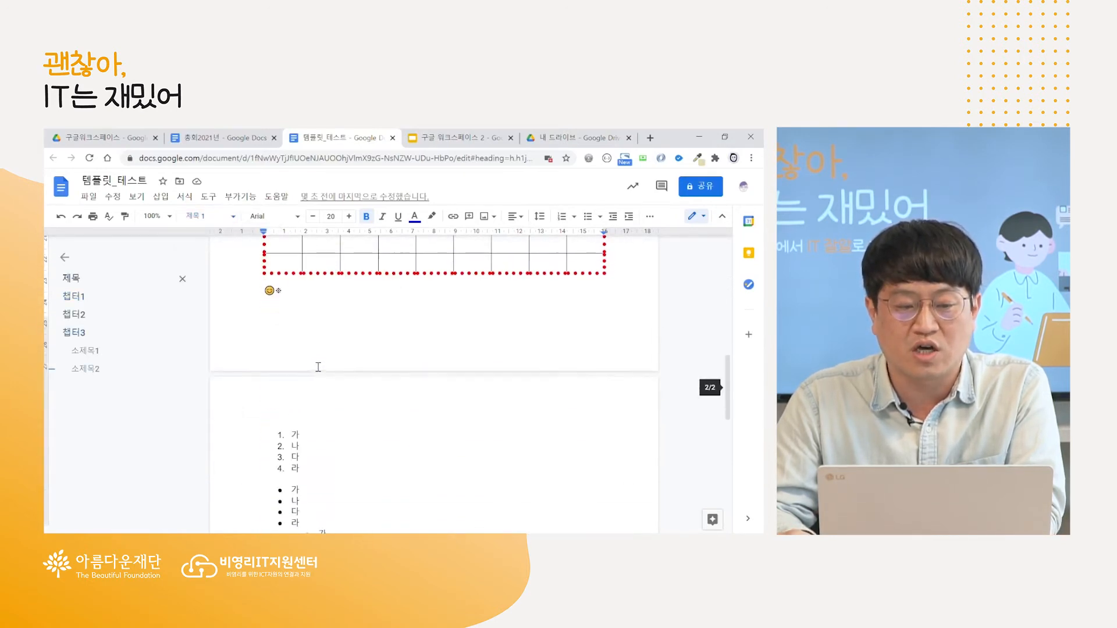
scroll(319, 366, up, 3)
scroll(318, 367, down, 4)
scroll(318, 366, down, 6)
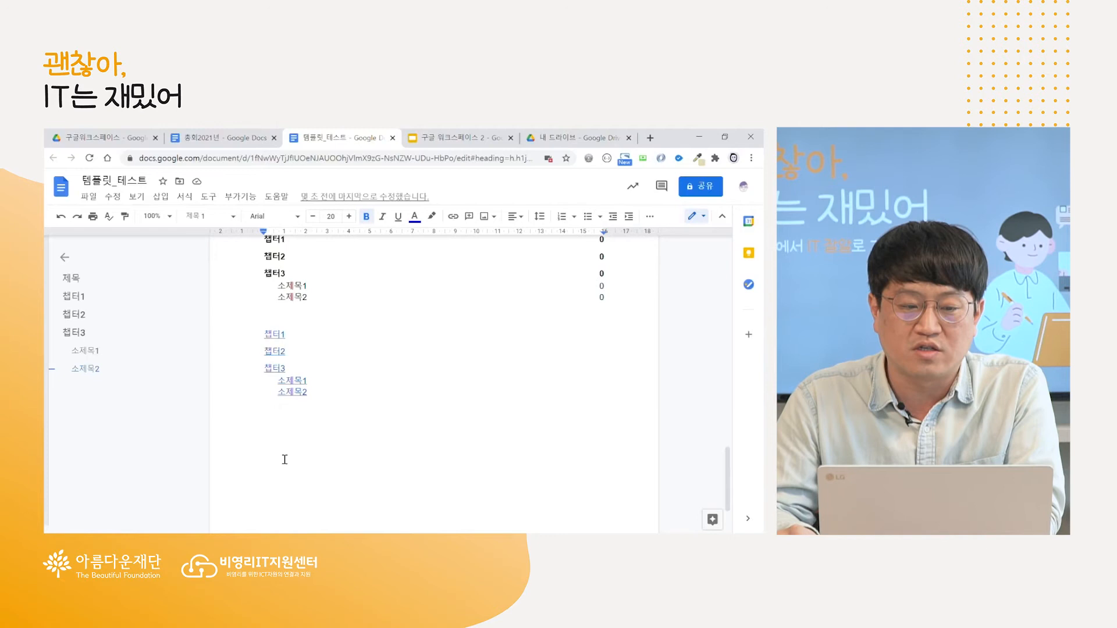
click(294, 441)
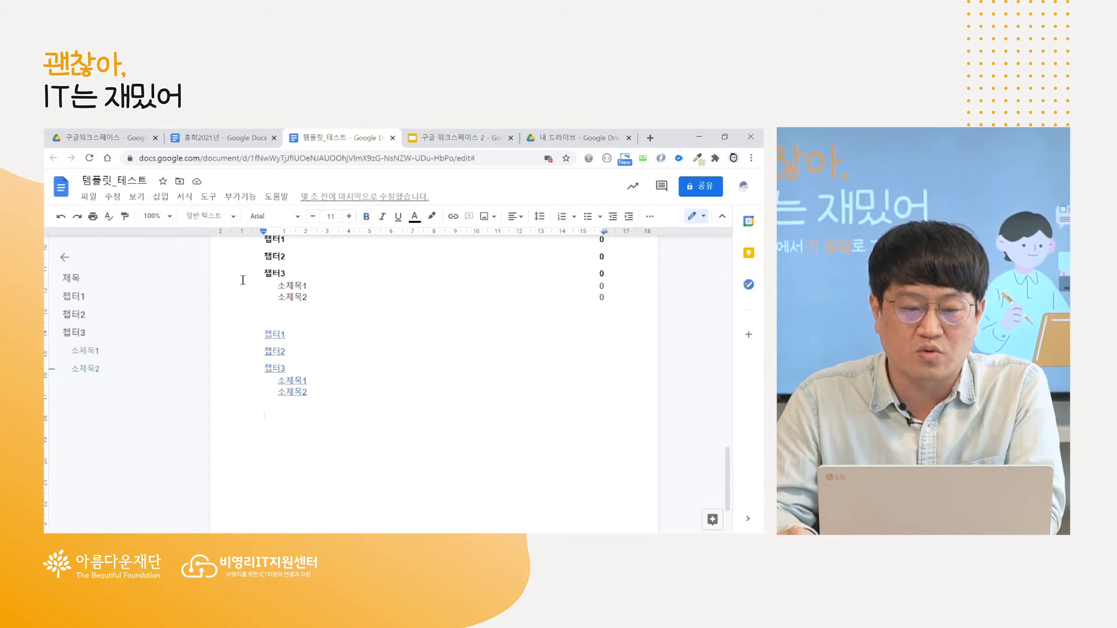
click(214, 219)
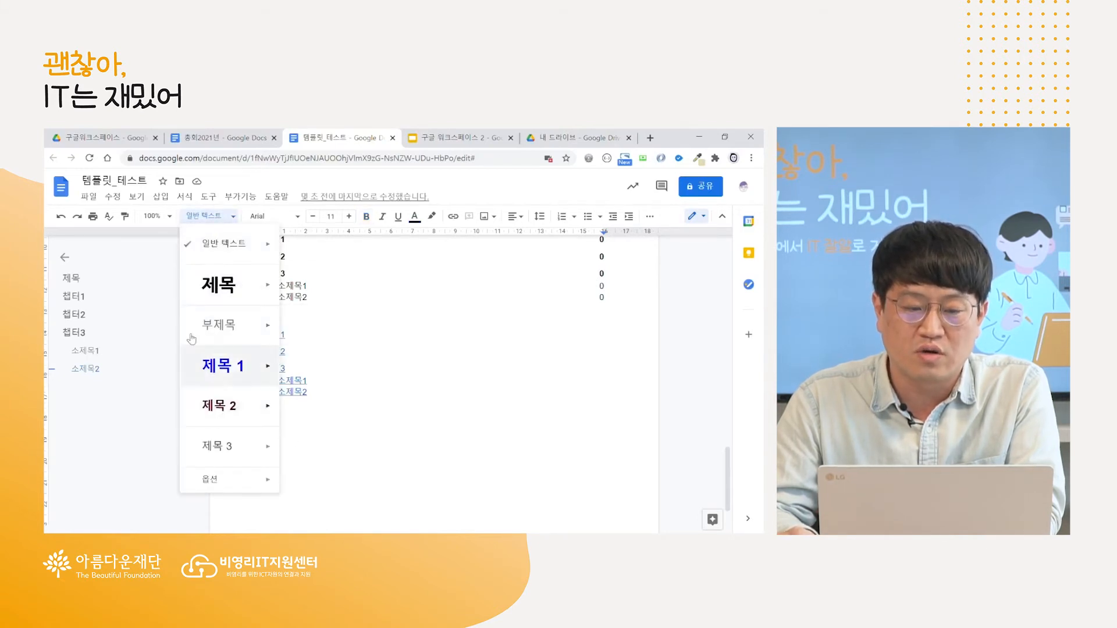
mouse_move(235, 367)
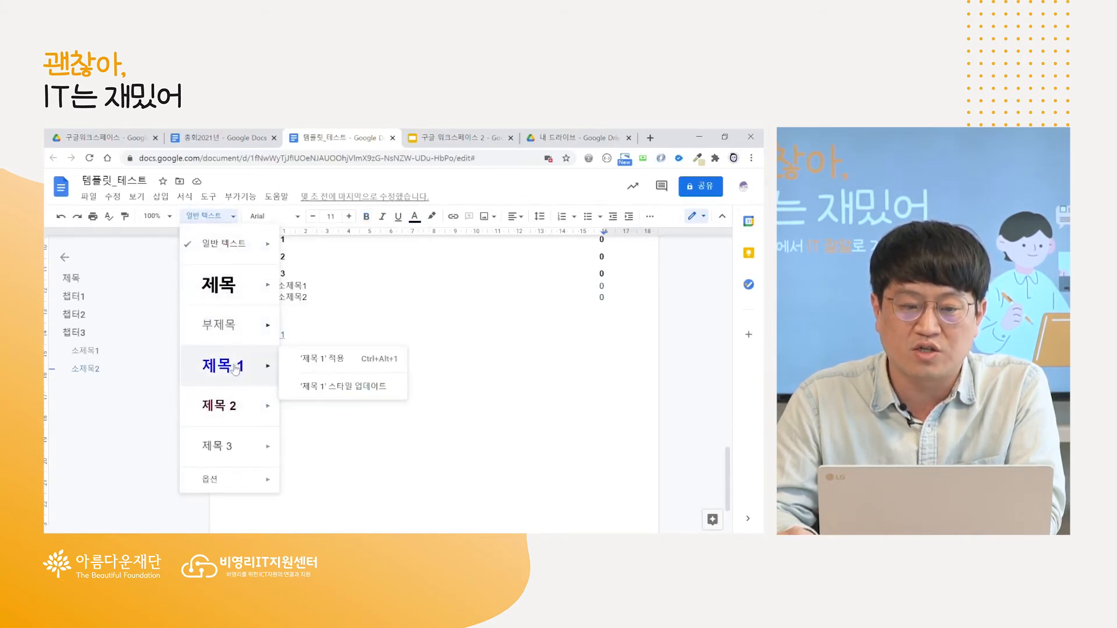
click(329, 448)
key(Return)
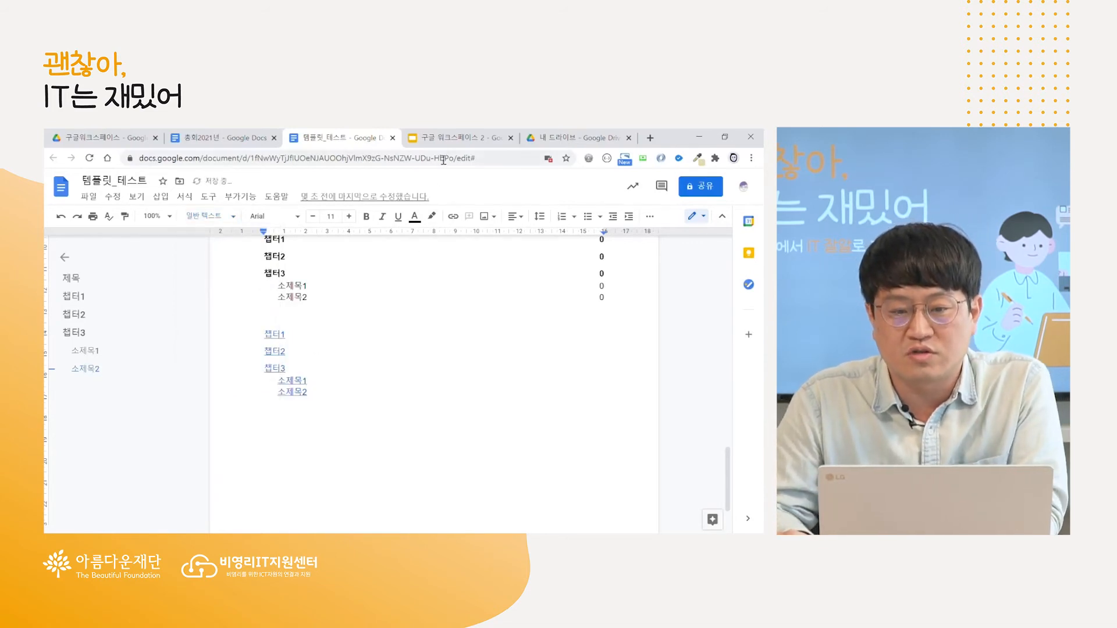
Switch to the 구글 워크스페이스 2 presentation in Google Slides and view slide 27 on web publishing.
click(452, 140)
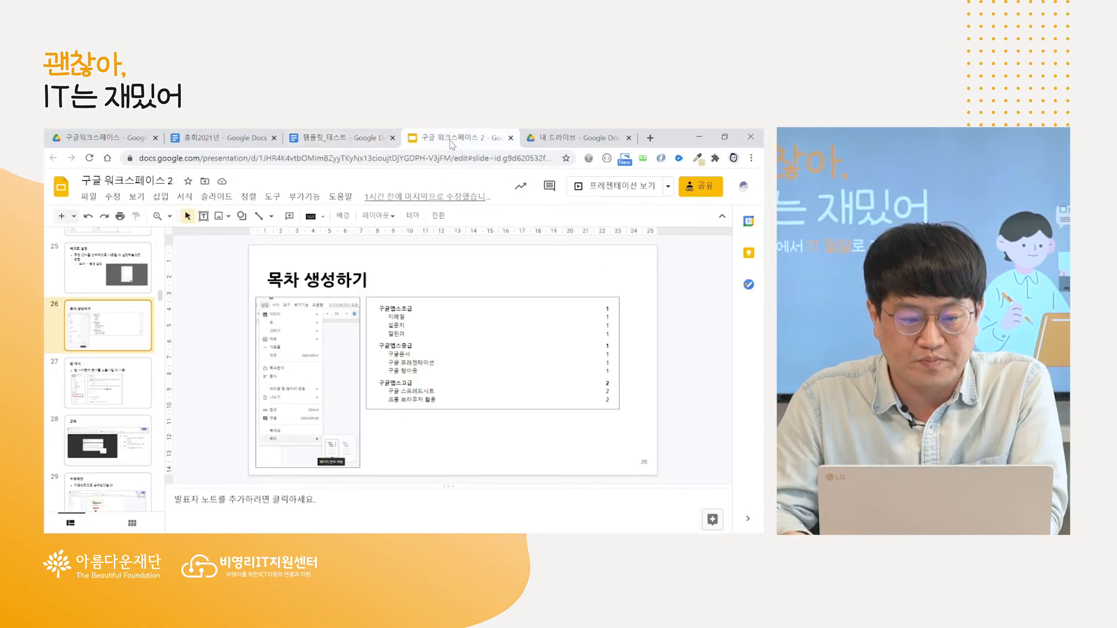
click(125, 389)
scroll(126, 390, down, 1)
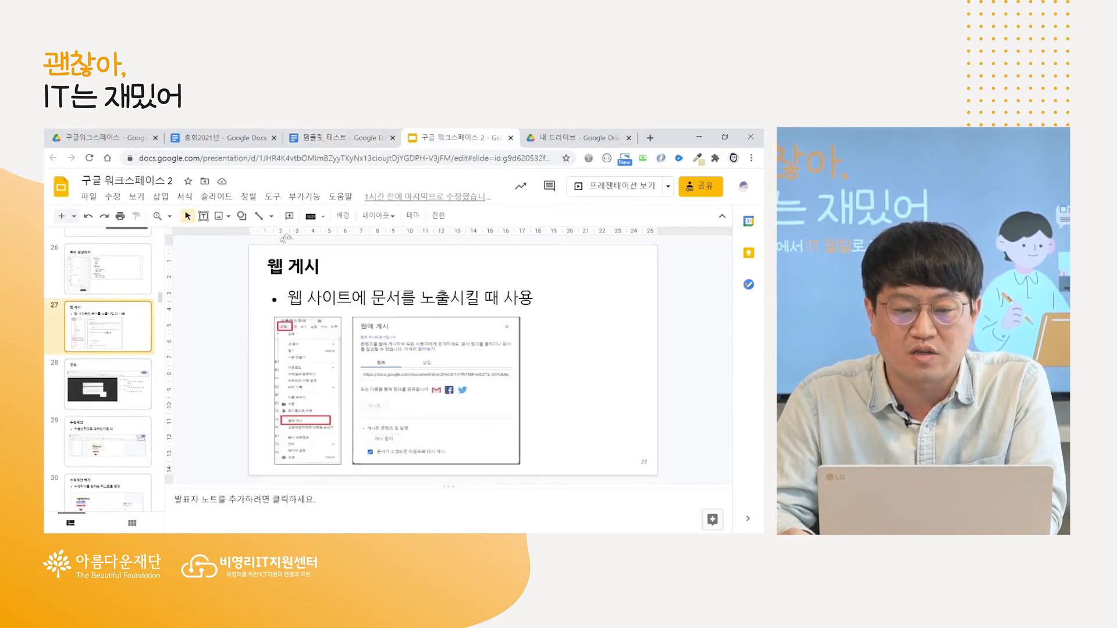
Return to the 템플릿_테스트 document in Google Docs and publish it to the web.
click(336, 140)
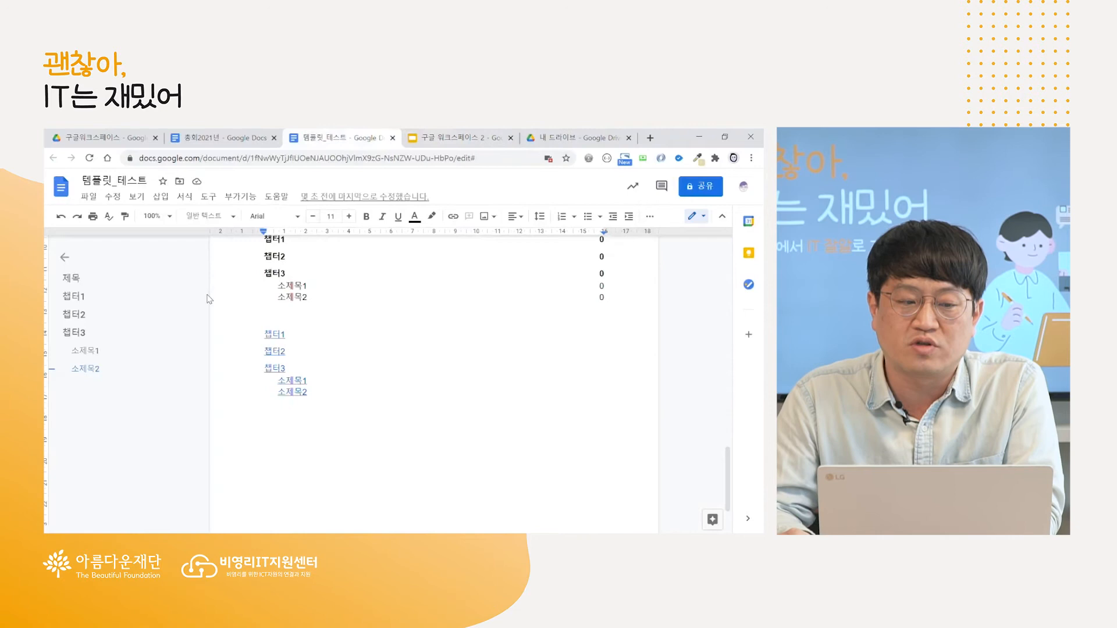
click(88, 196)
scroll(113, 396, down, 1)
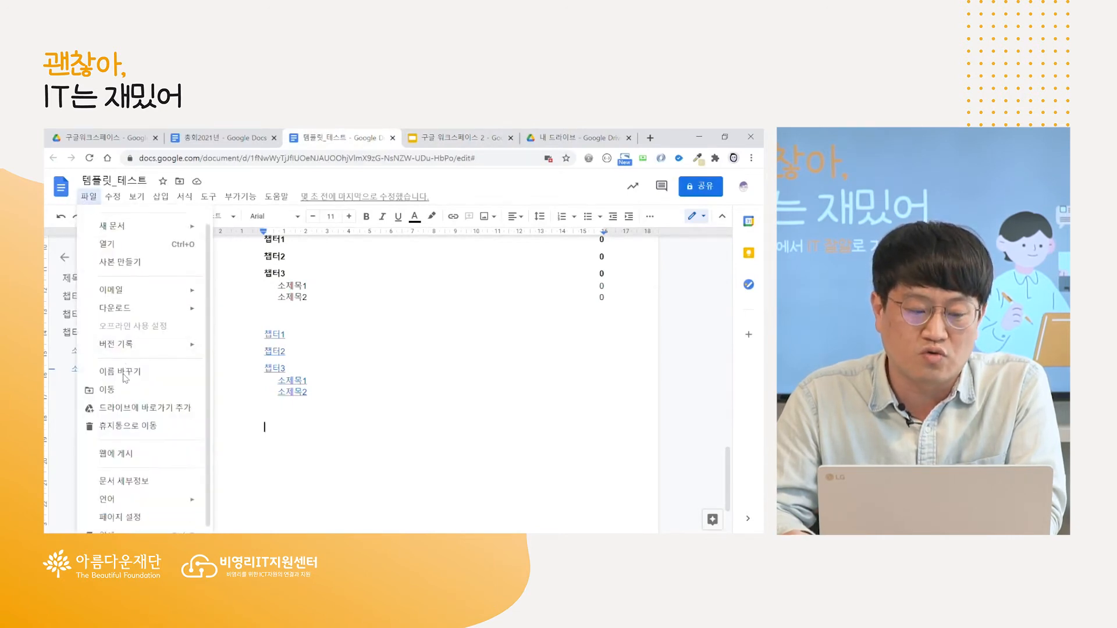
click(113, 444)
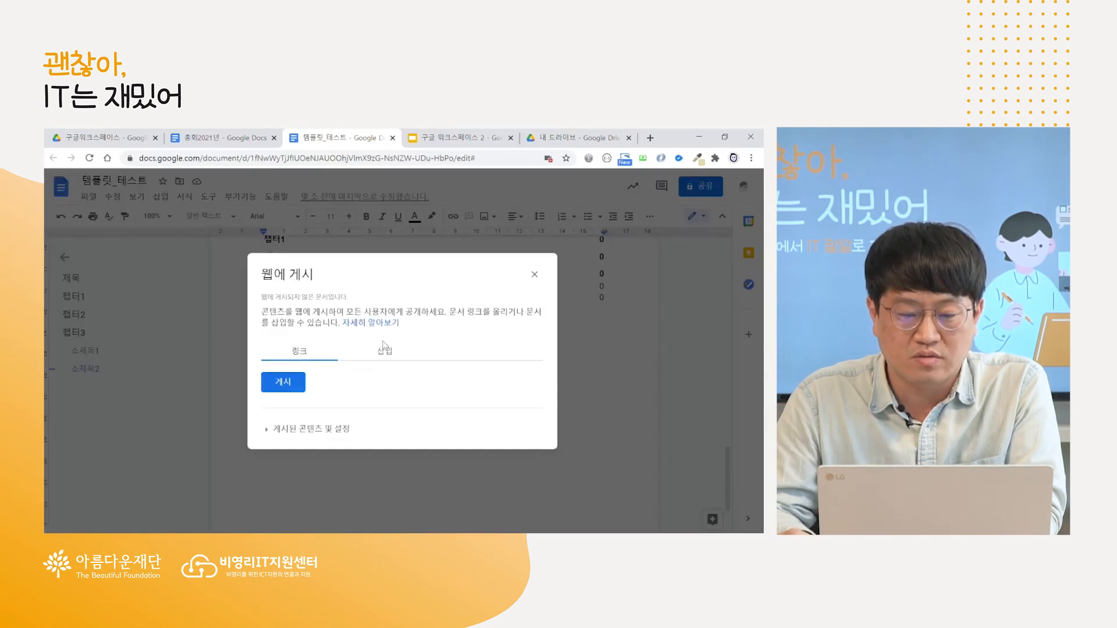
click(287, 384)
click(453, 224)
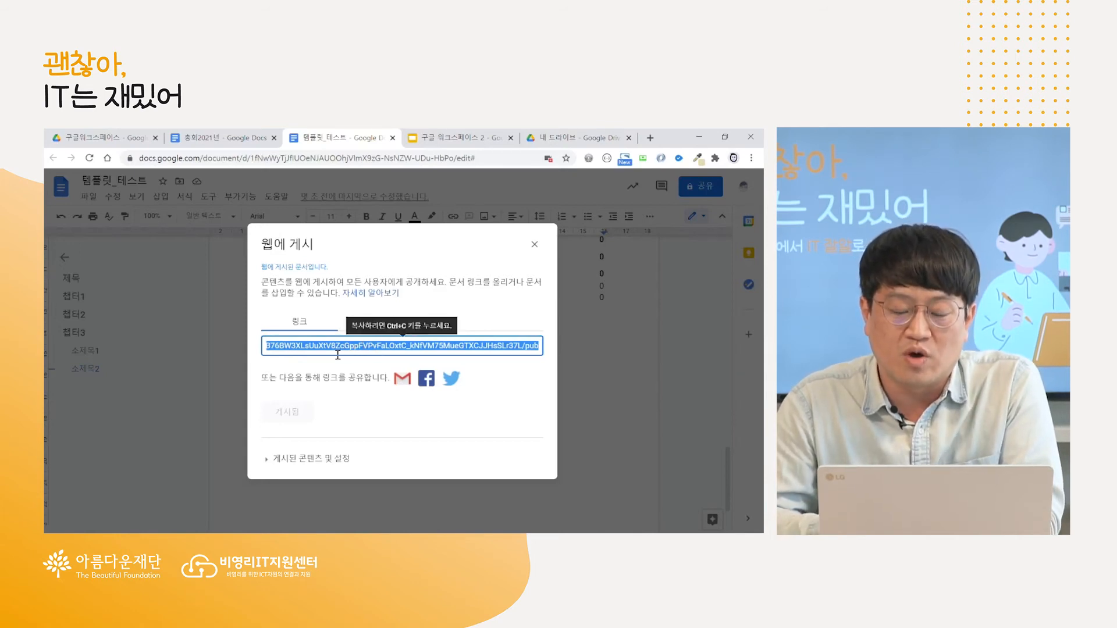
Compare the published document's link with its iframe embed code, and close the web publishing dialog.
click(385, 323)
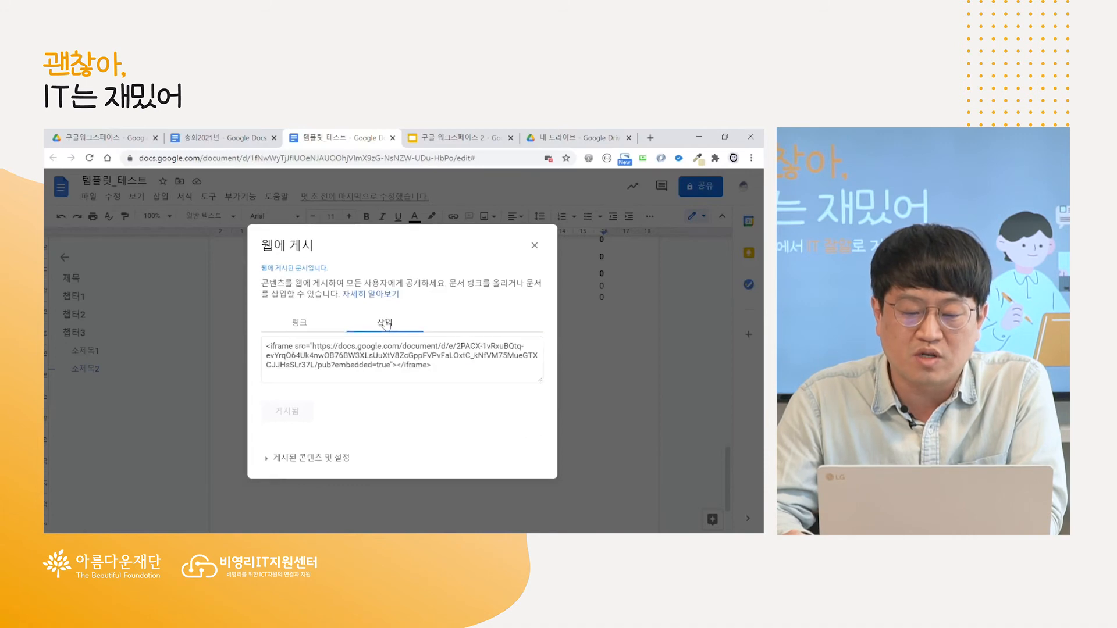
click(299, 322)
click(385, 323)
click(362, 373)
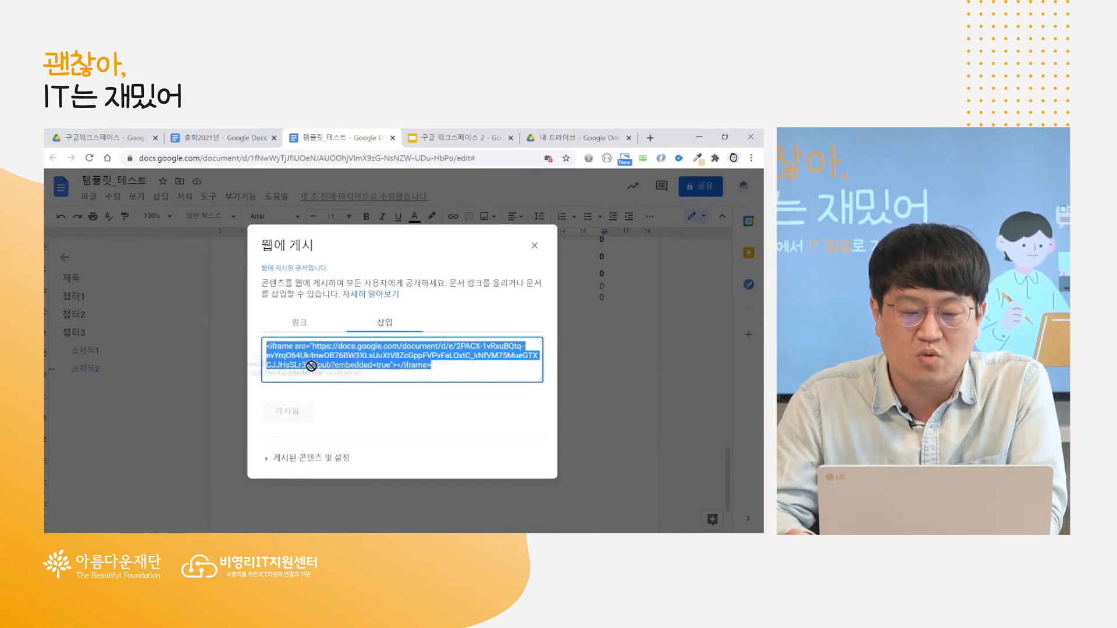
click(301, 324)
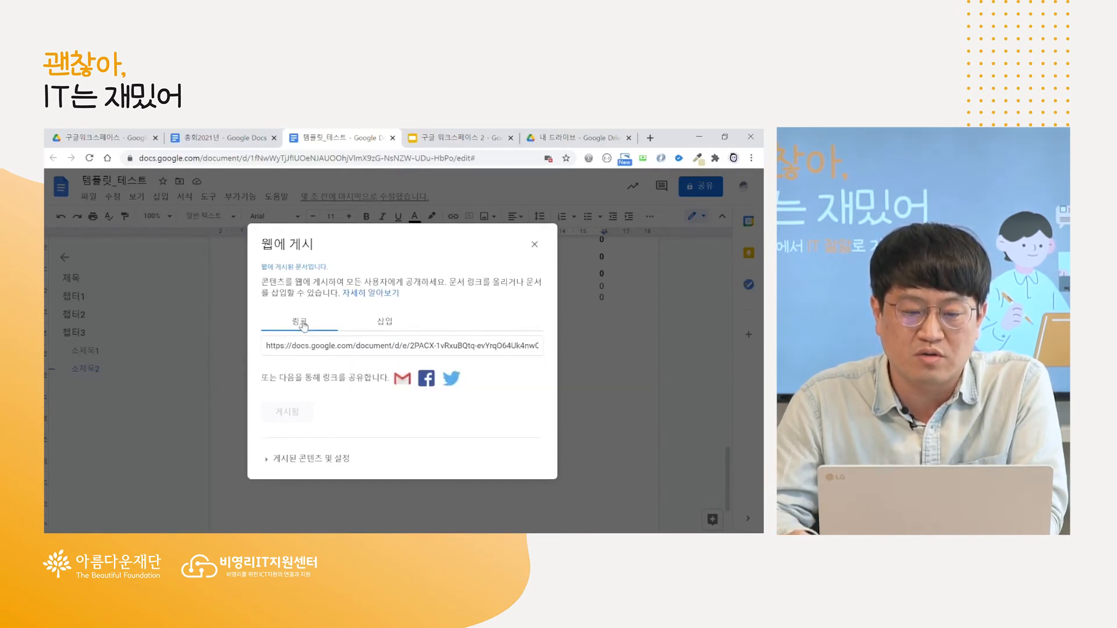
click(354, 348)
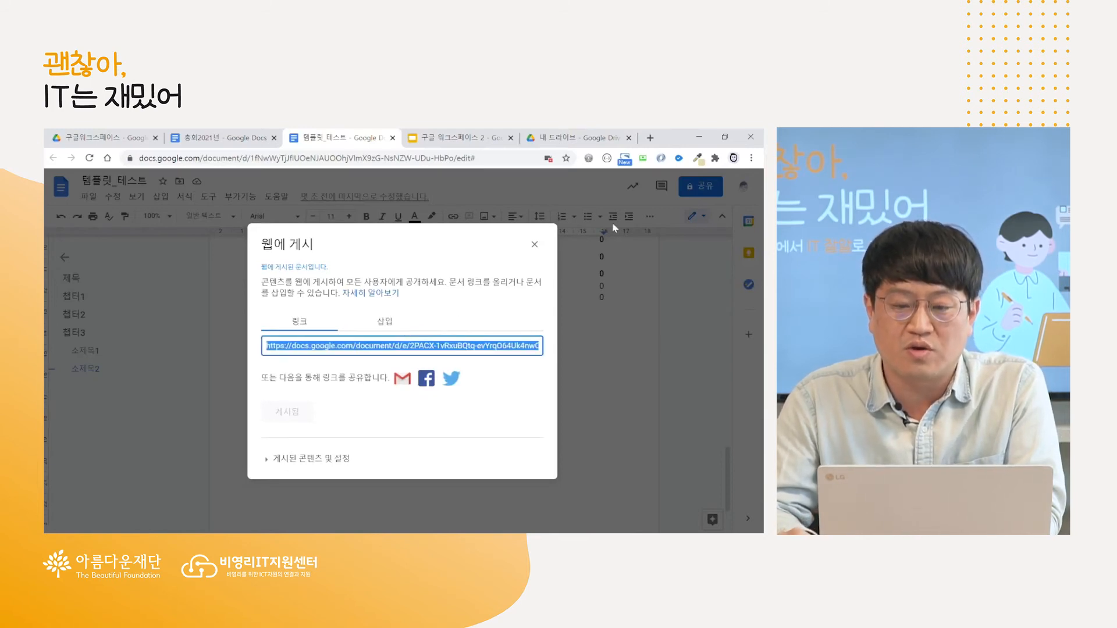
click(536, 246)
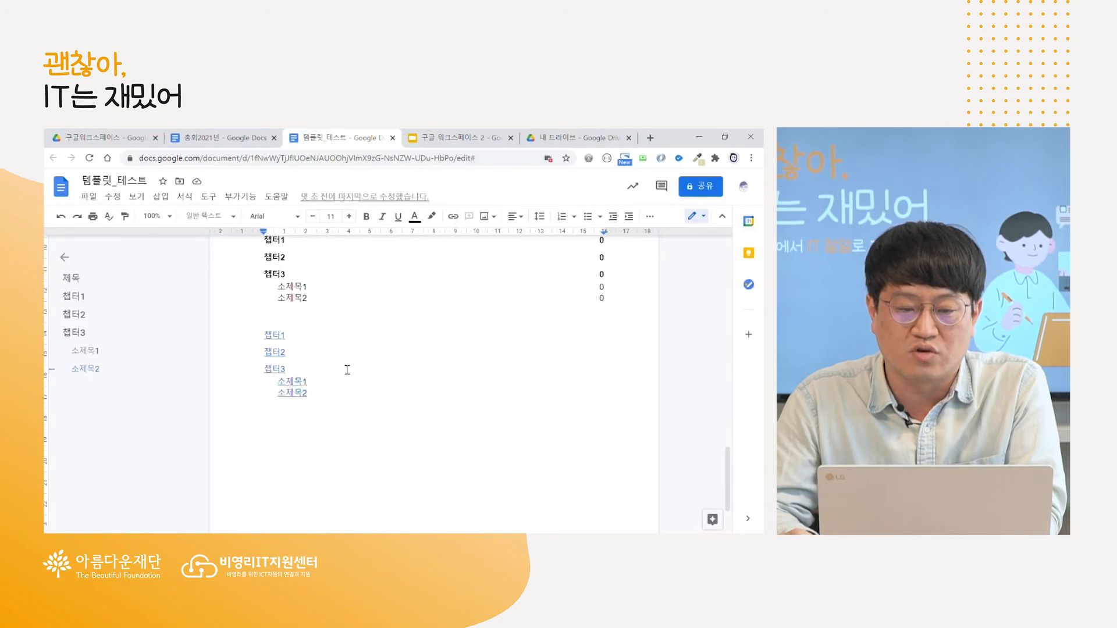
scroll(347, 369, up, 3)
scroll(371, 350, down, 10)
scroll(367, 343, up, 2)
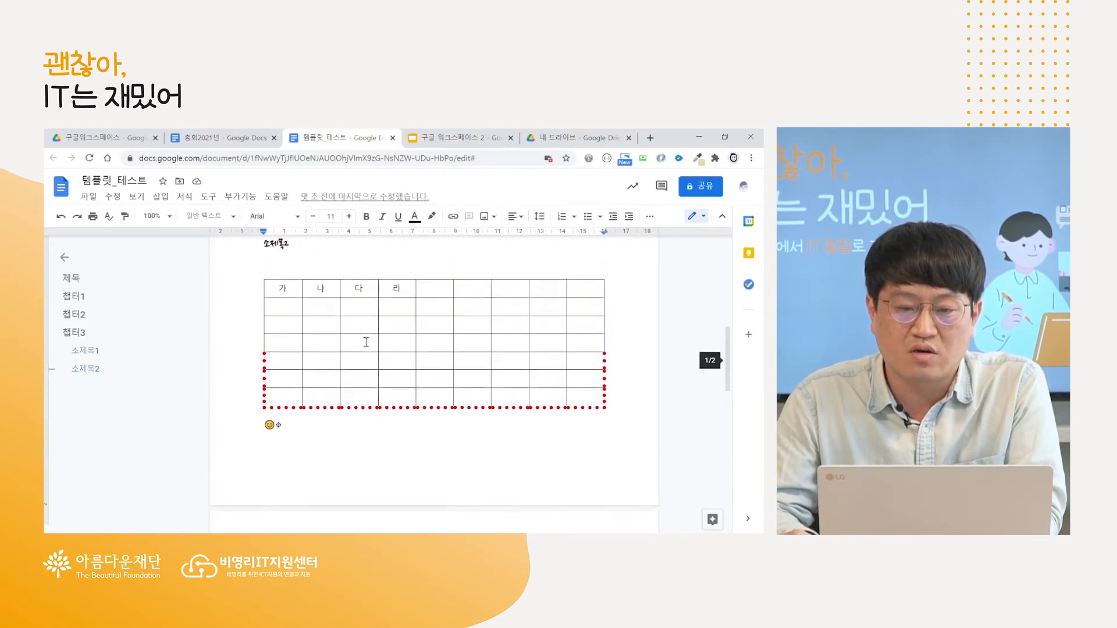
scroll(365, 342, down, 1)
scroll(366, 343, down, 6)
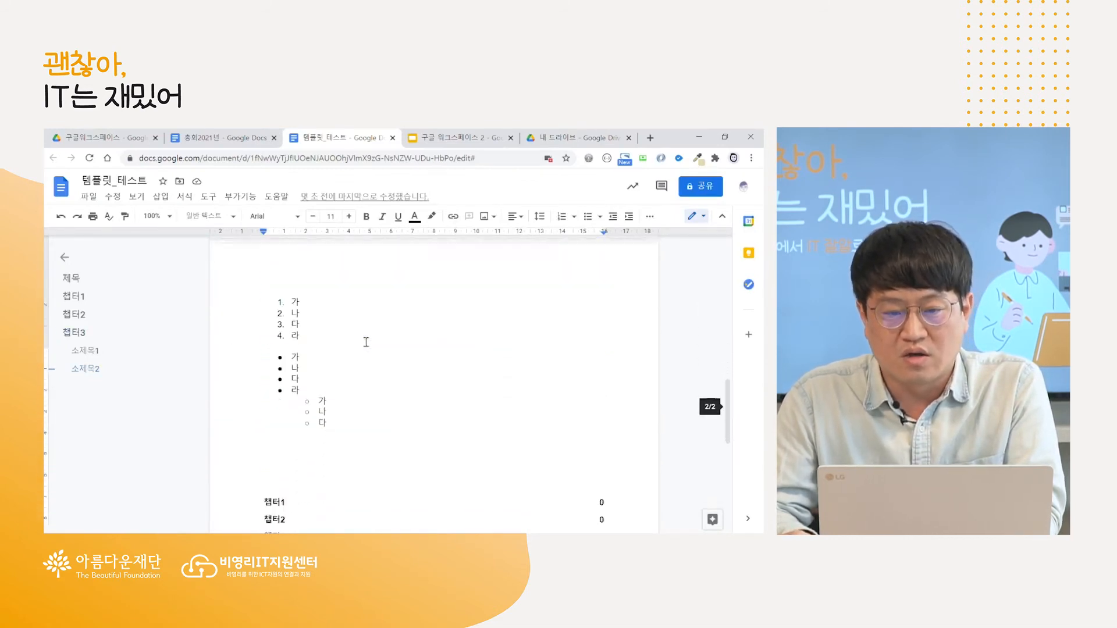
scroll(366, 343, up, 10)
scroll(366, 342, up, 3)
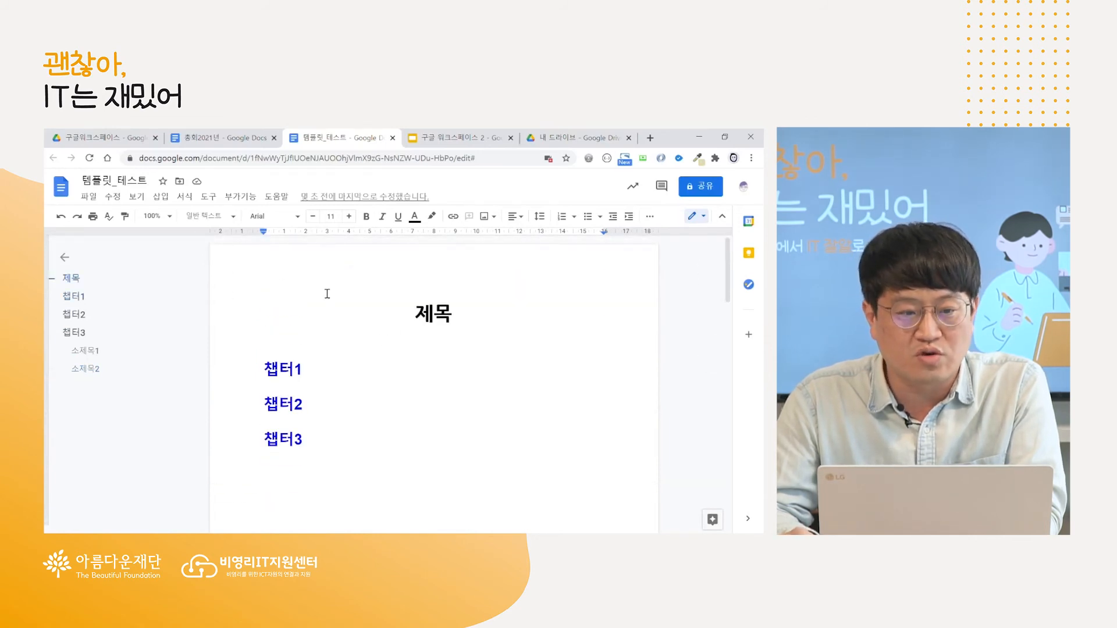
Open the document's sharing settings and set link access to 링크가 있는 모든 사용자에게 공개.
click(716, 190)
click(707, 191)
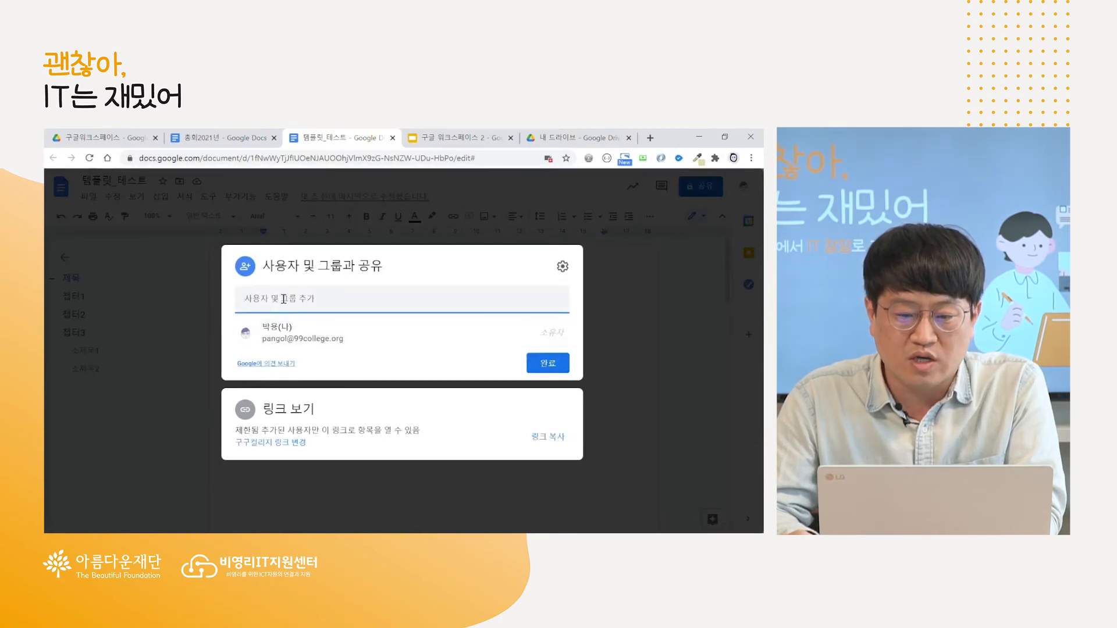
click(290, 445)
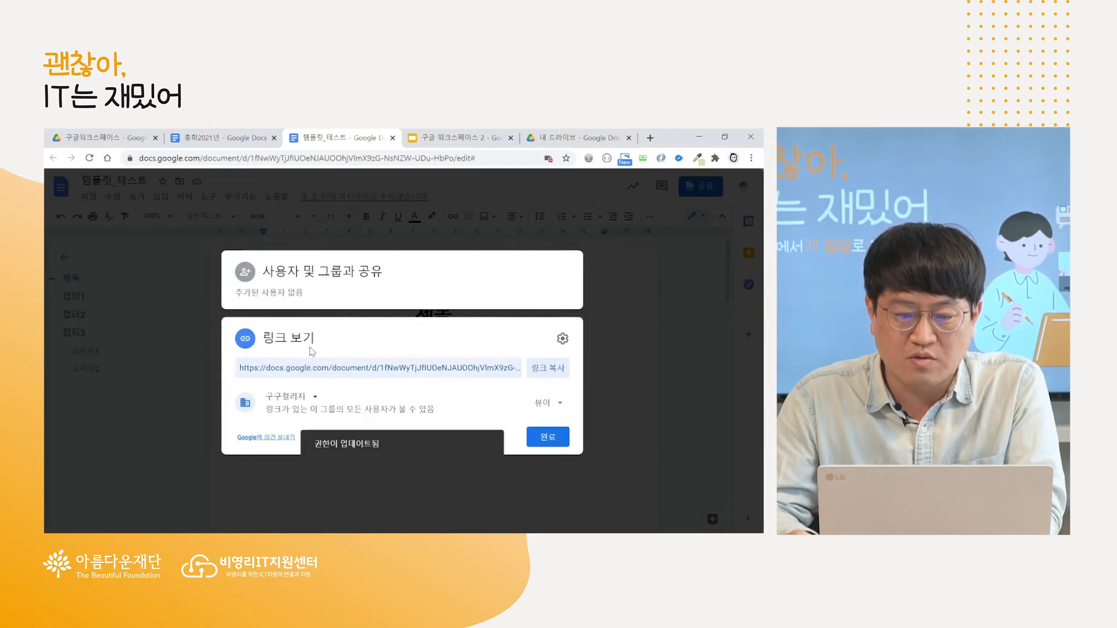
click(308, 399)
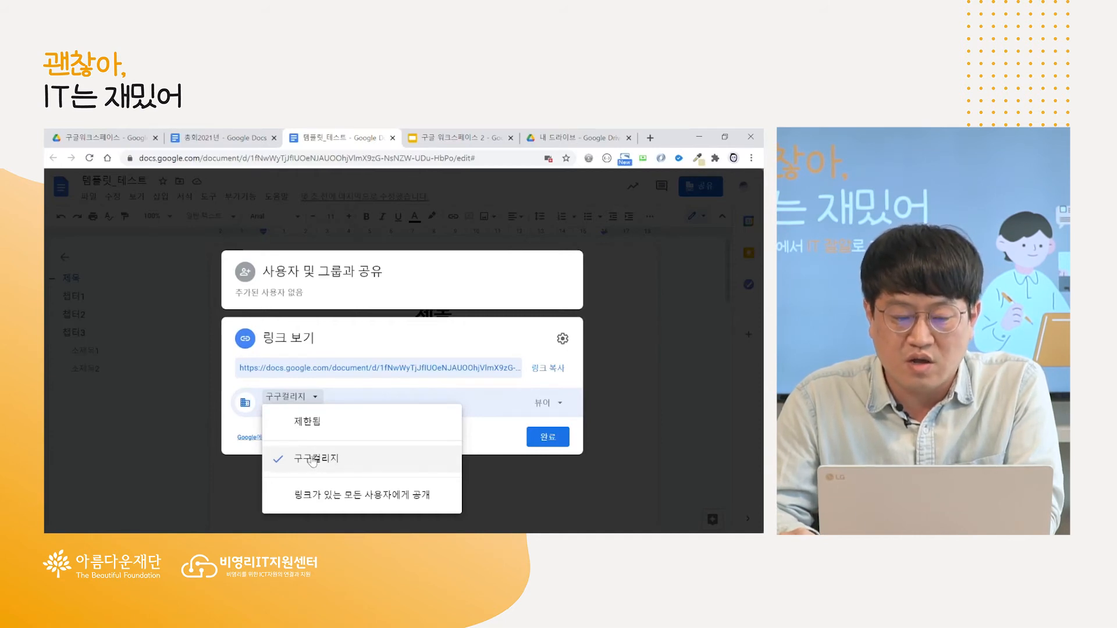
click(311, 497)
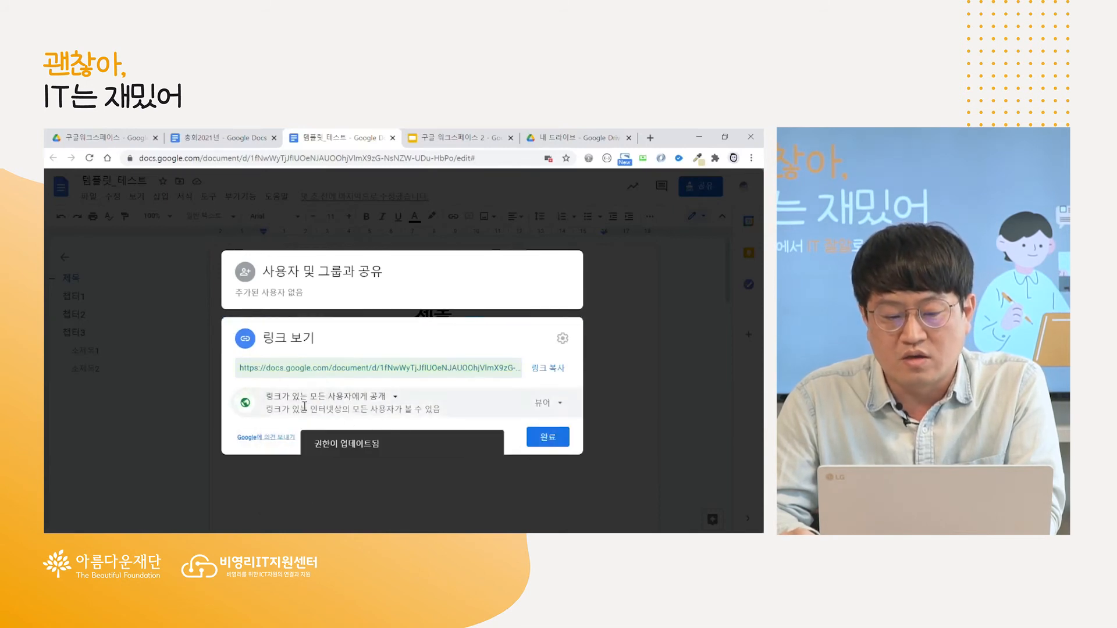
Try the 댓글 작성자 and 편집자 roles for everyone who has the document link.
click(558, 409)
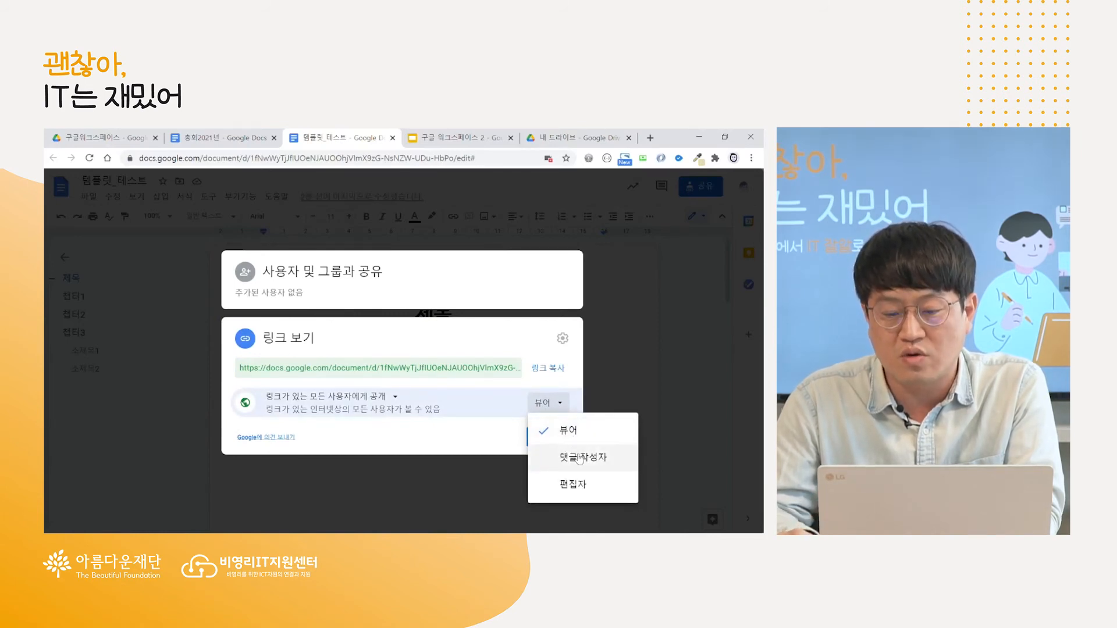
click(580, 458)
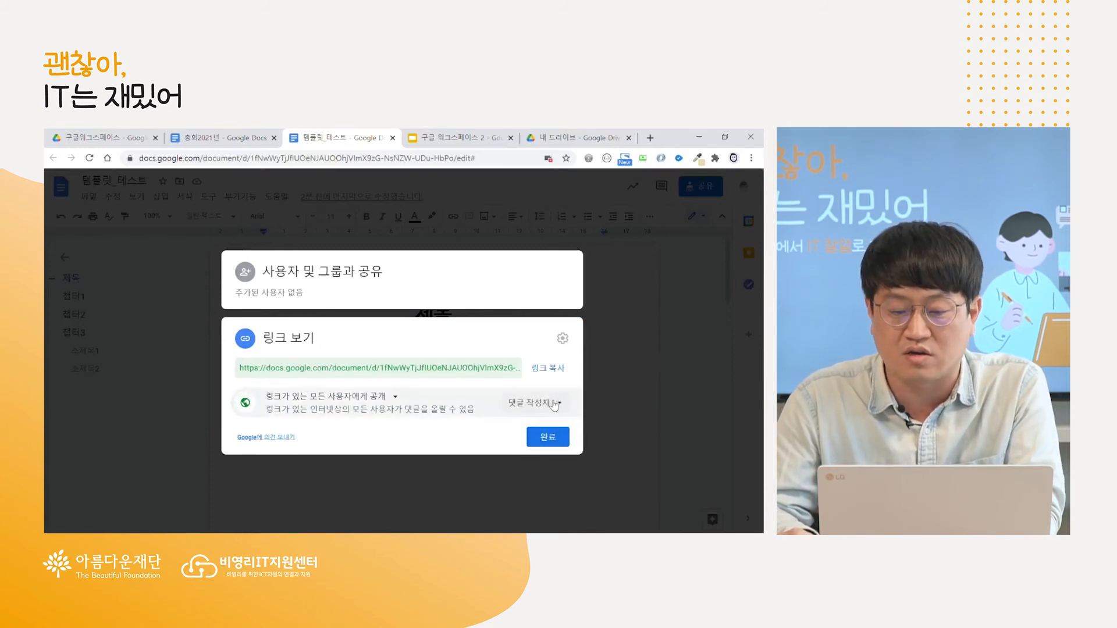
click(553, 405)
click(552, 486)
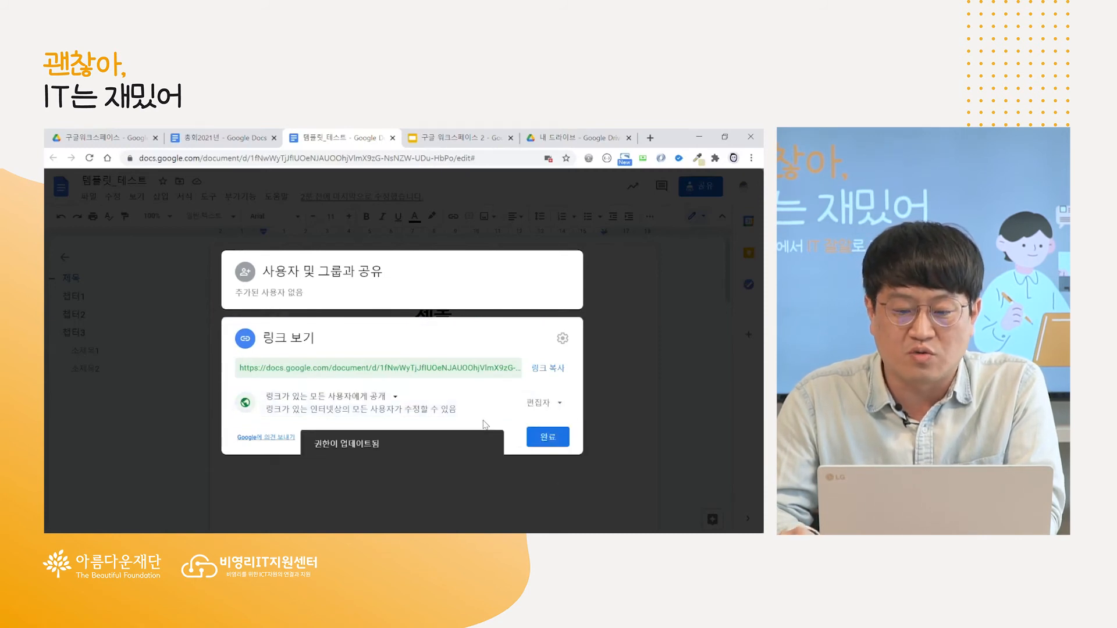
Set the shared link's role to 댓글 작성자 and finish the sharing settings.
click(541, 403)
click(558, 458)
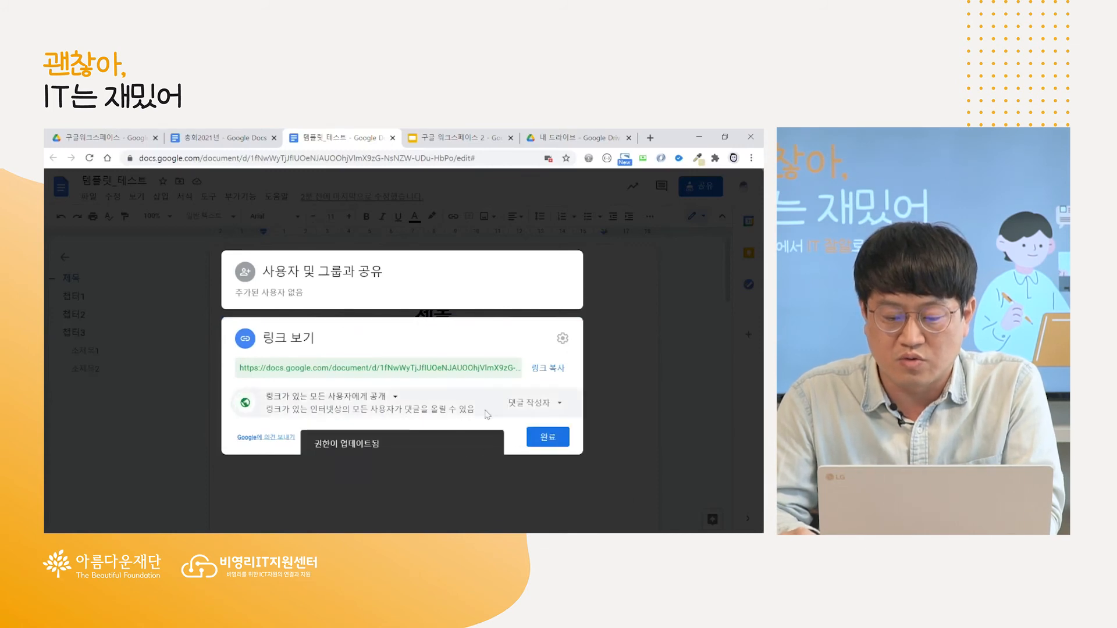
click(540, 409)
click(490, 429)
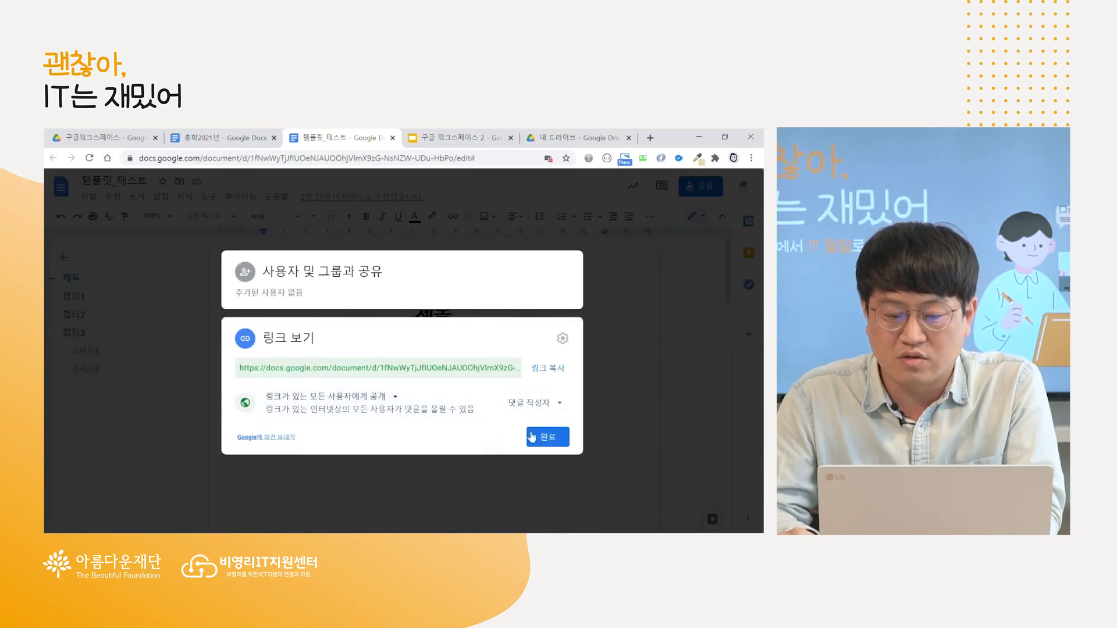
click(540, 439)
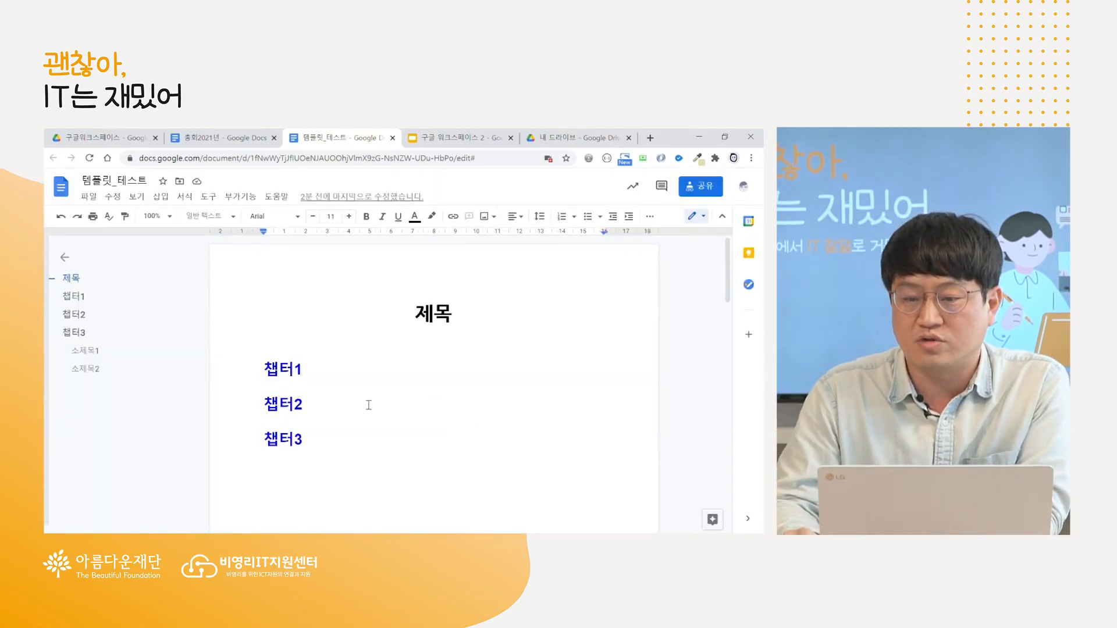
Place the cursor on the empty line below the 소제목1 heading and switch the document to 제안 mode.
scroll(374, 406, down, 2)
scroll(350, 410, up, 1)
click(305, 417)
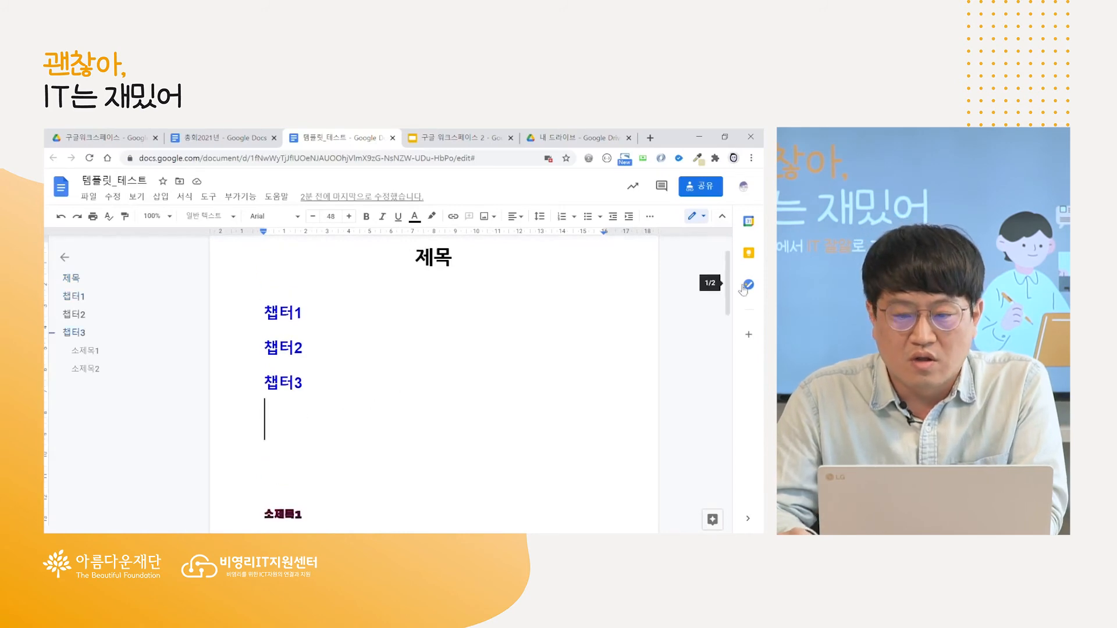
scroll(307, 407, down, 3)
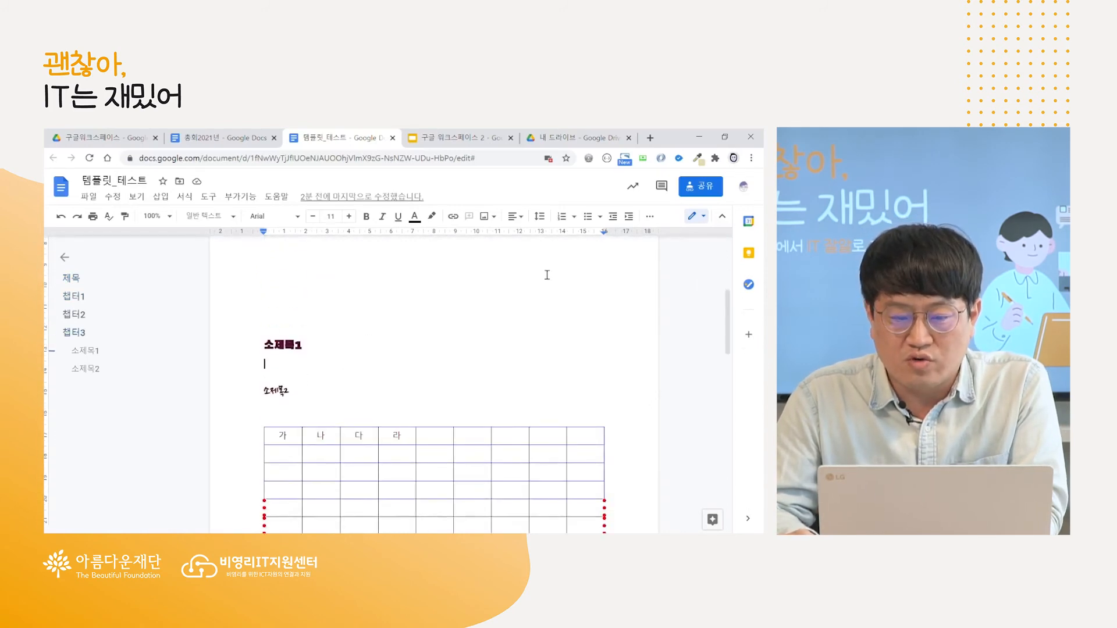
click(698, 217)
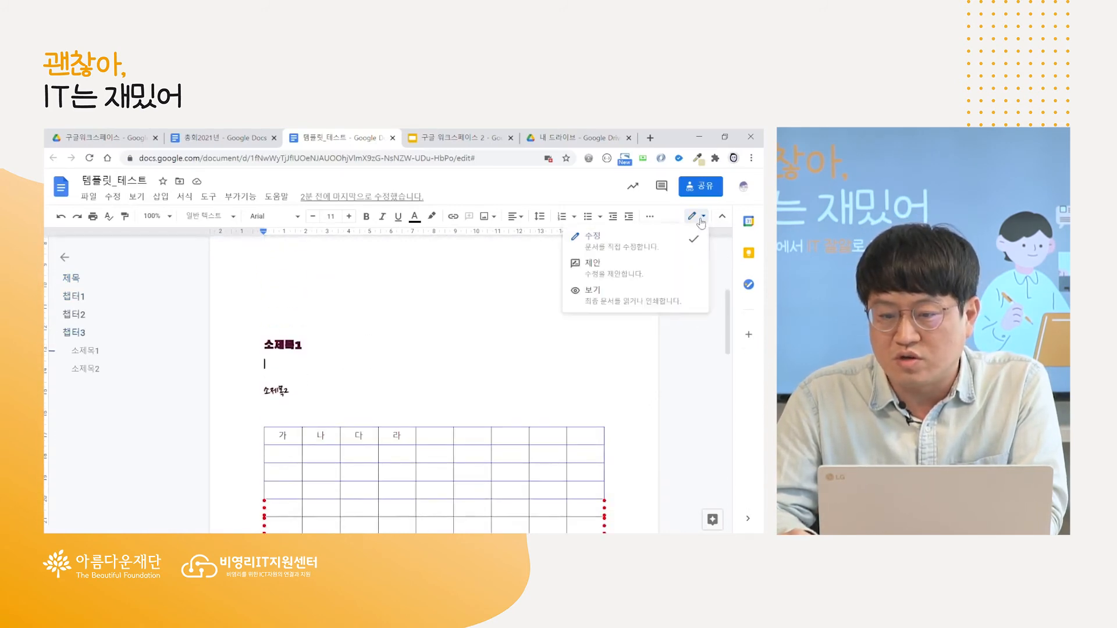
click(624, 260)
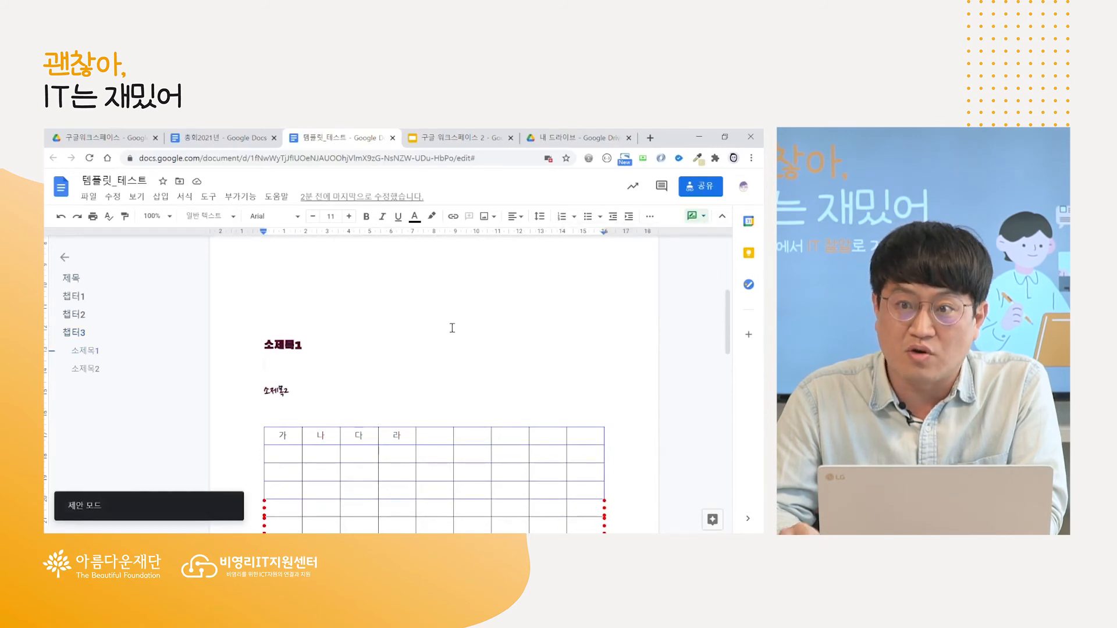
scroll(504, 327, down, 4)
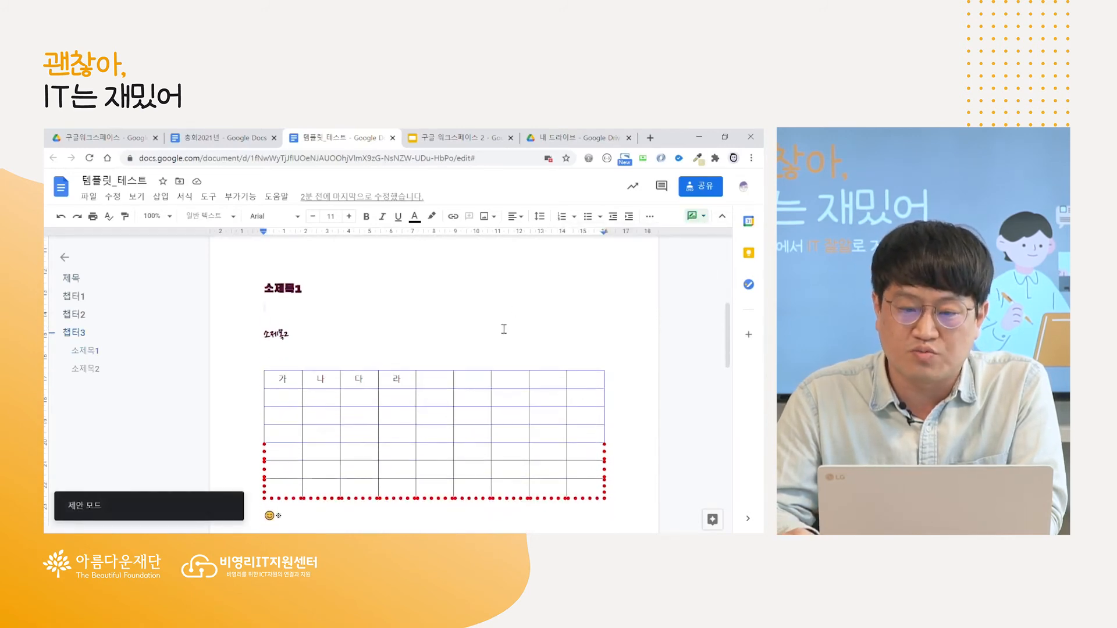
Suggest changing the 소제목1 heading's font to 맑은 고딕 and its text color to dark red.
scroll(419, 367, up, 3)
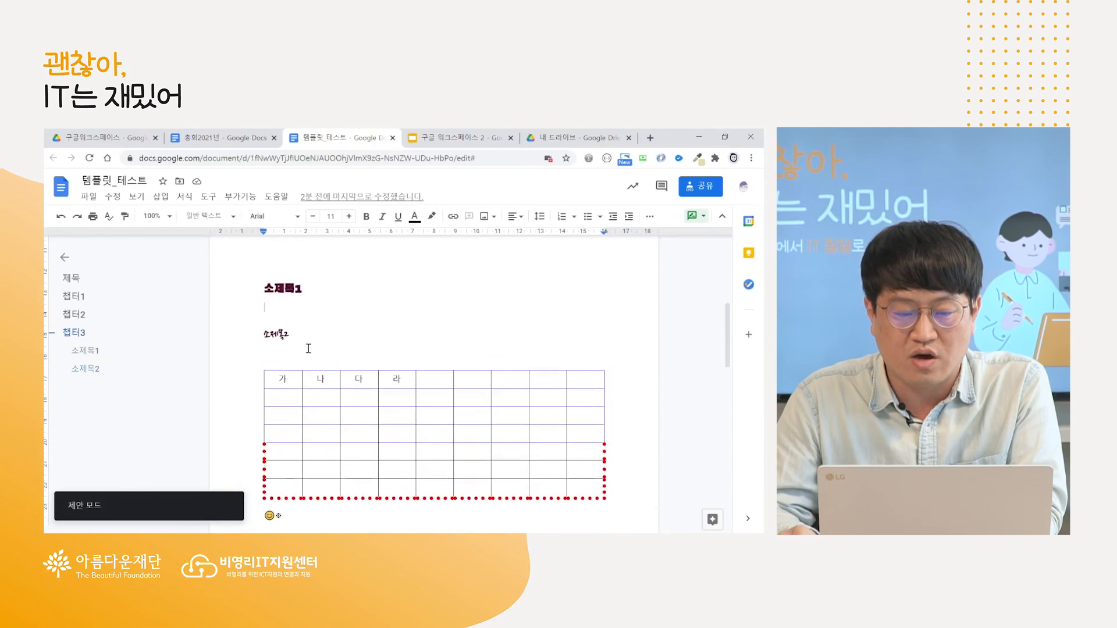
drag(264, 288, 313, 292)
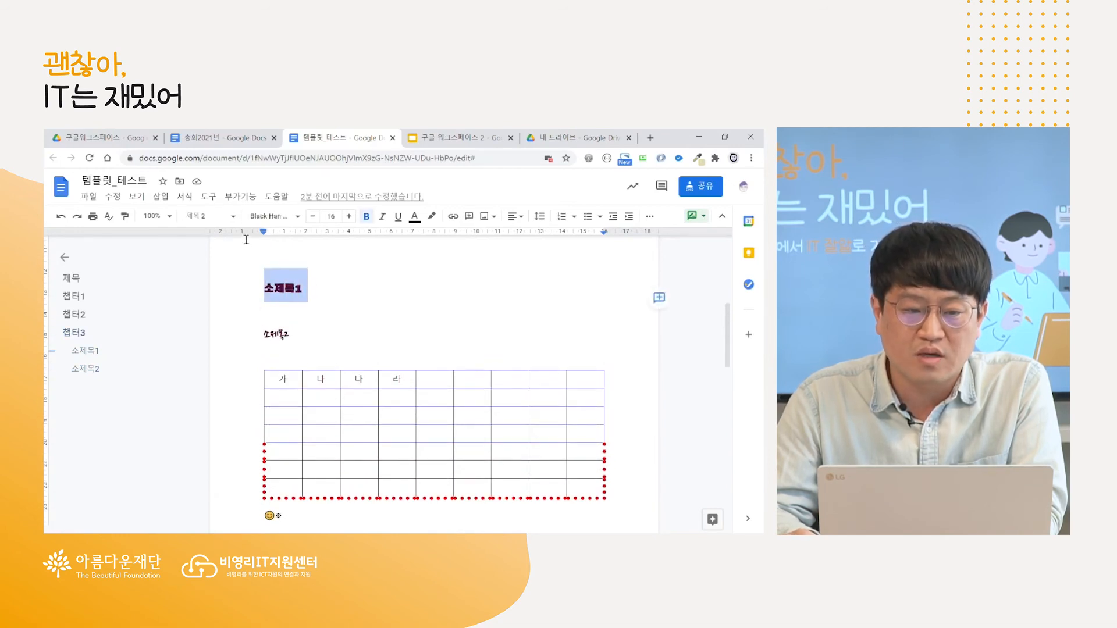
click(272, 216)
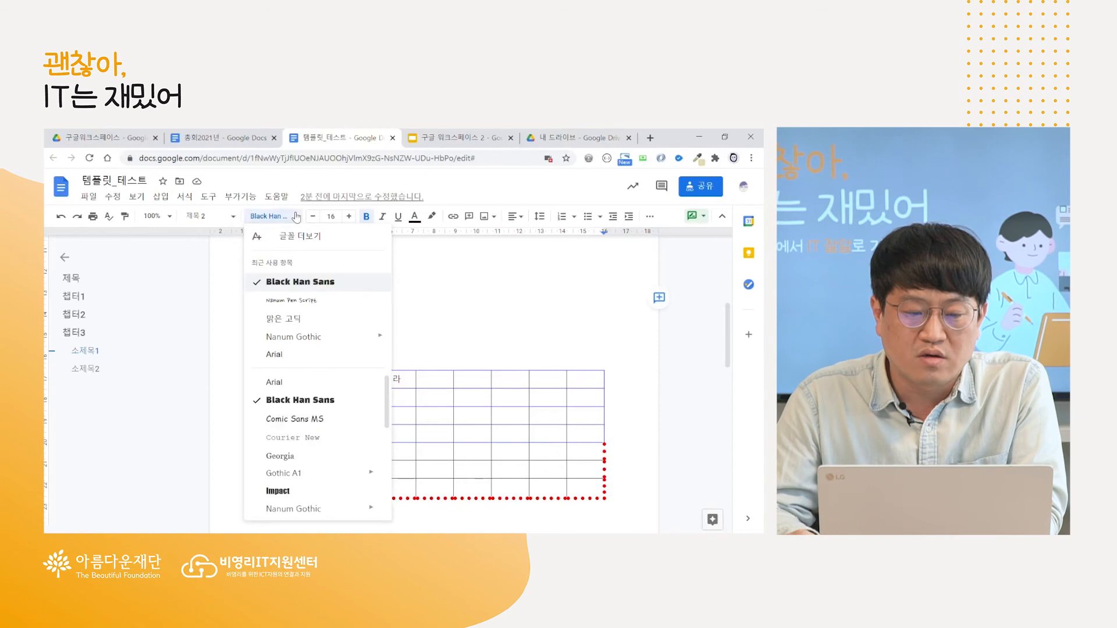
click(318, 321)
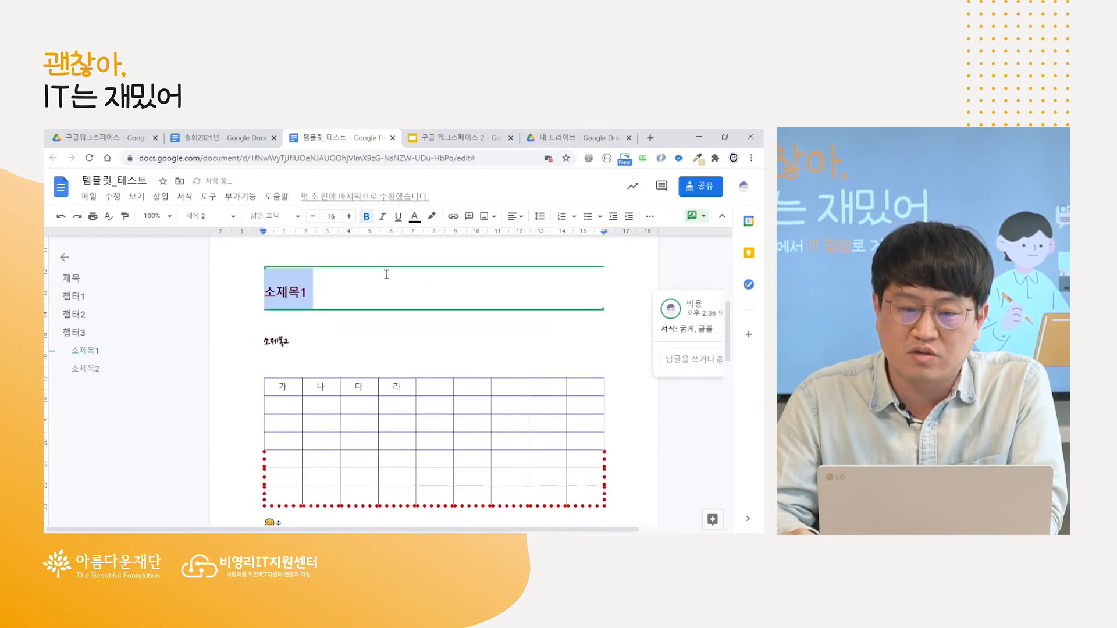
click(415, 217)
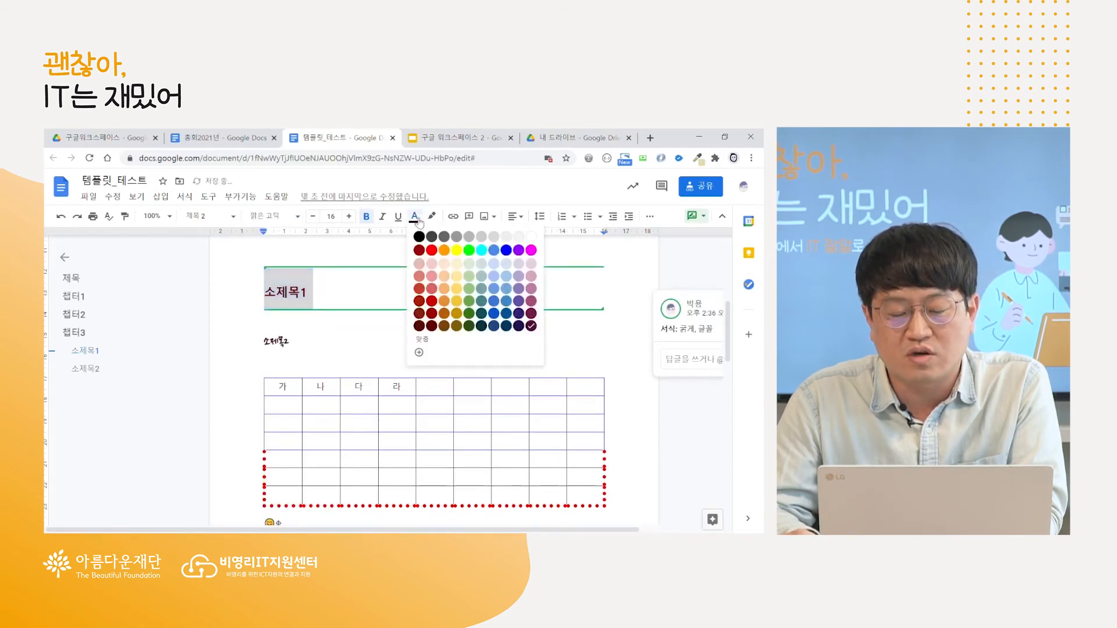
click(431, 300)
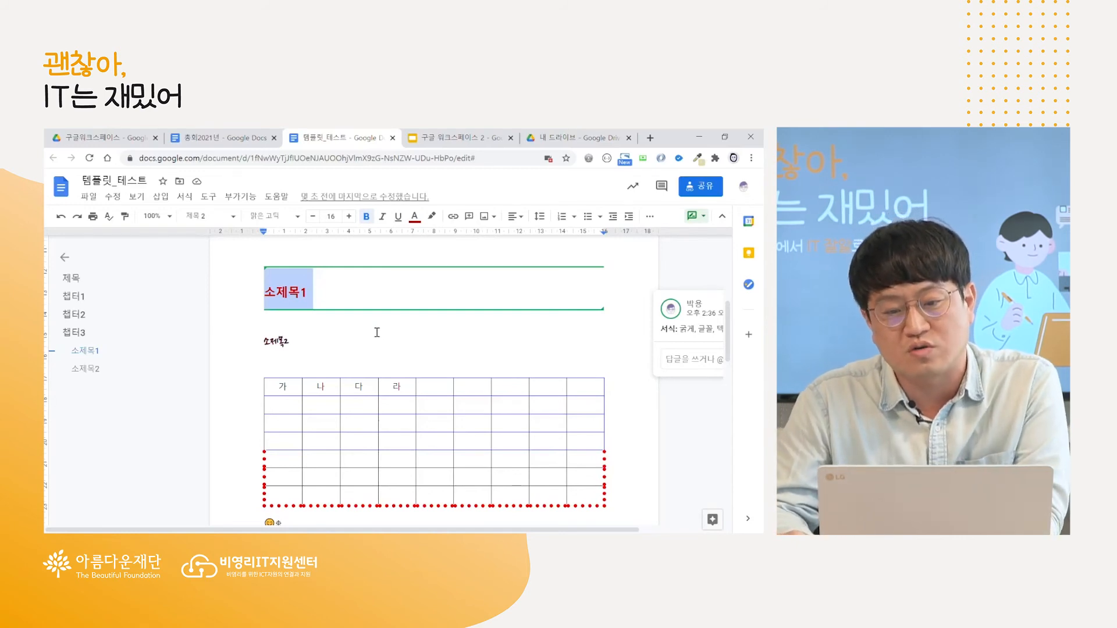
Examine the formatting suggestion on the 소제목1 heading and its full suggestion card beside the page.
scroll(377, 332, down, 1)
scroll(377, 330, up, 2)
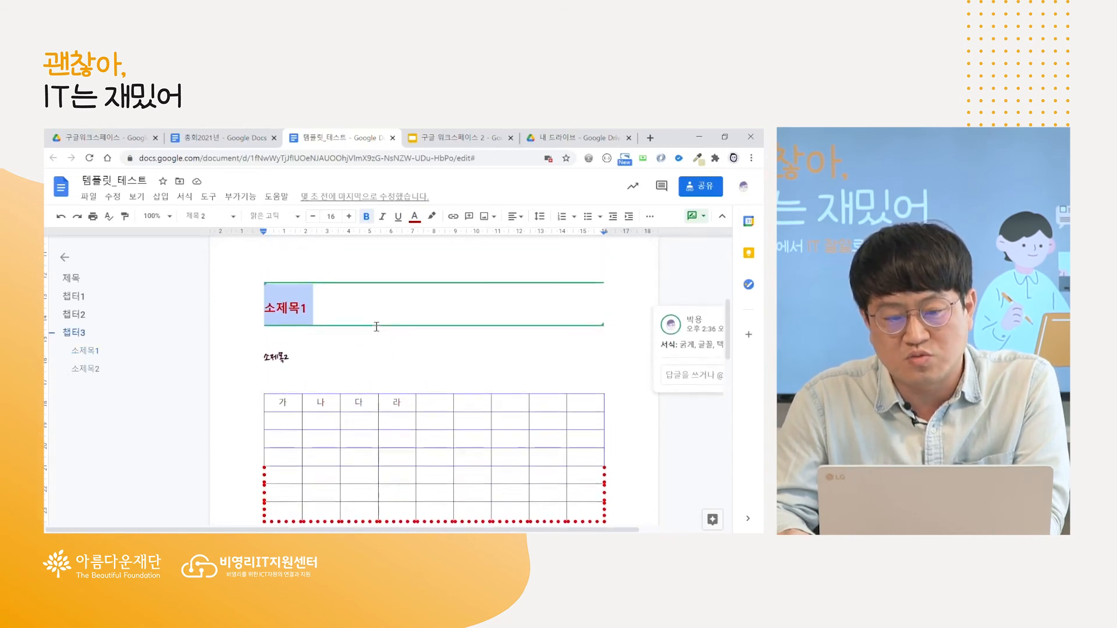
scroll(376, 327, up, 1)
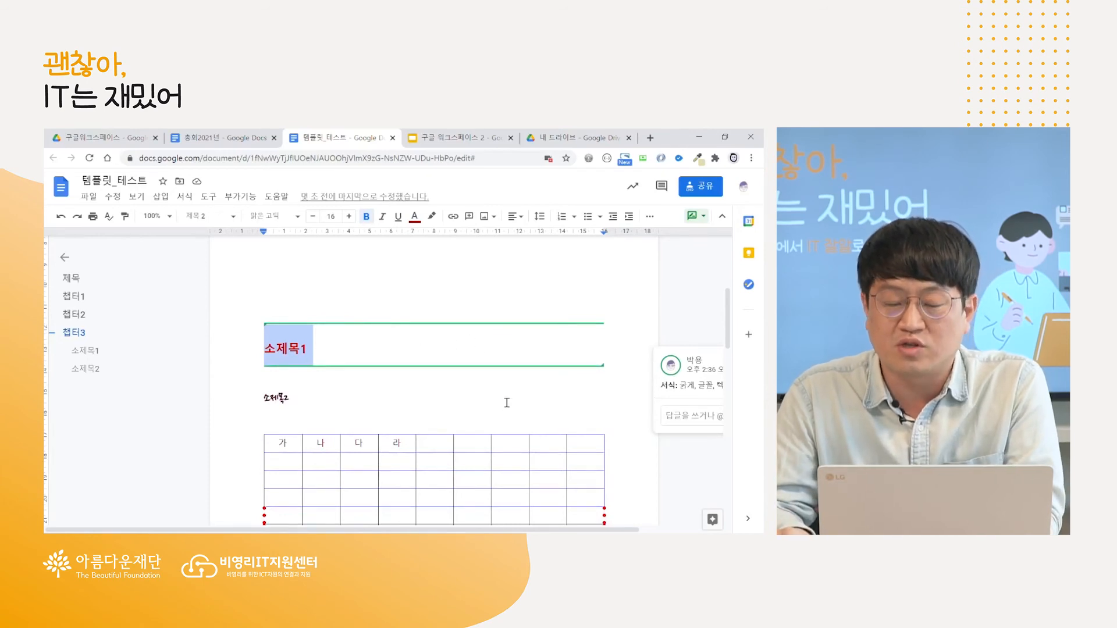
scroll(504, 387, up, 1)
scroll(504, 387, down, 1)
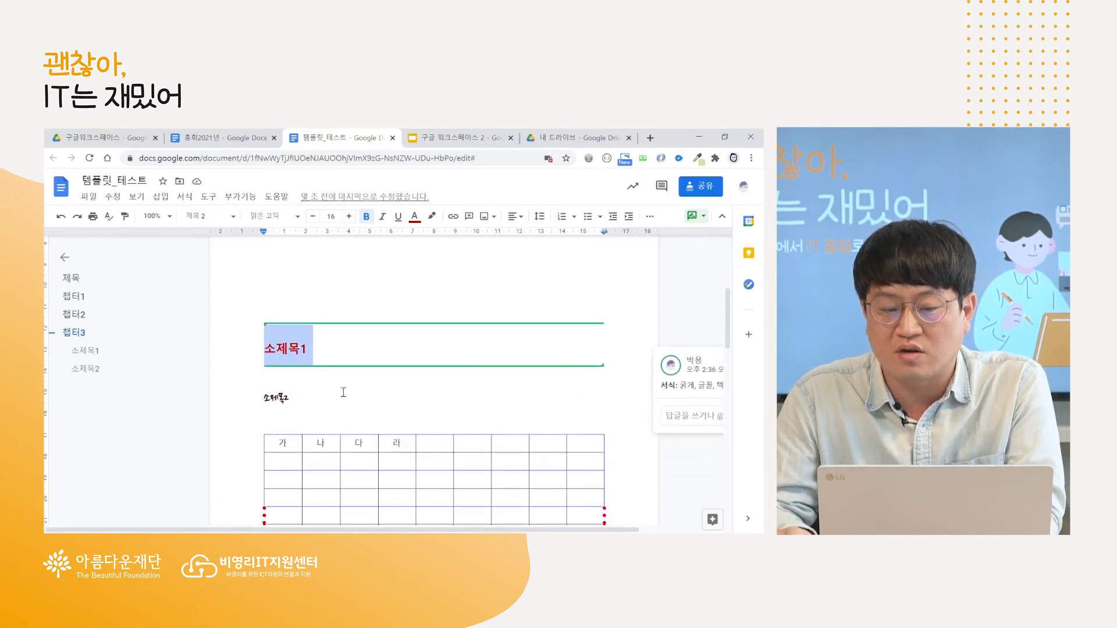
scroll(290, 351, down, 2)
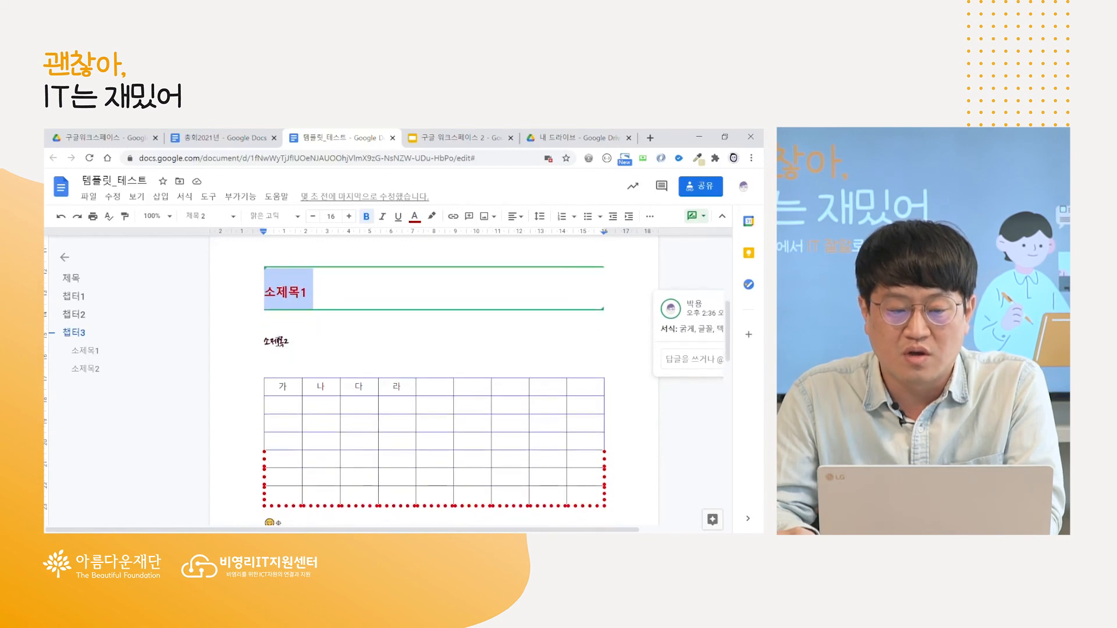
click(319, 347)
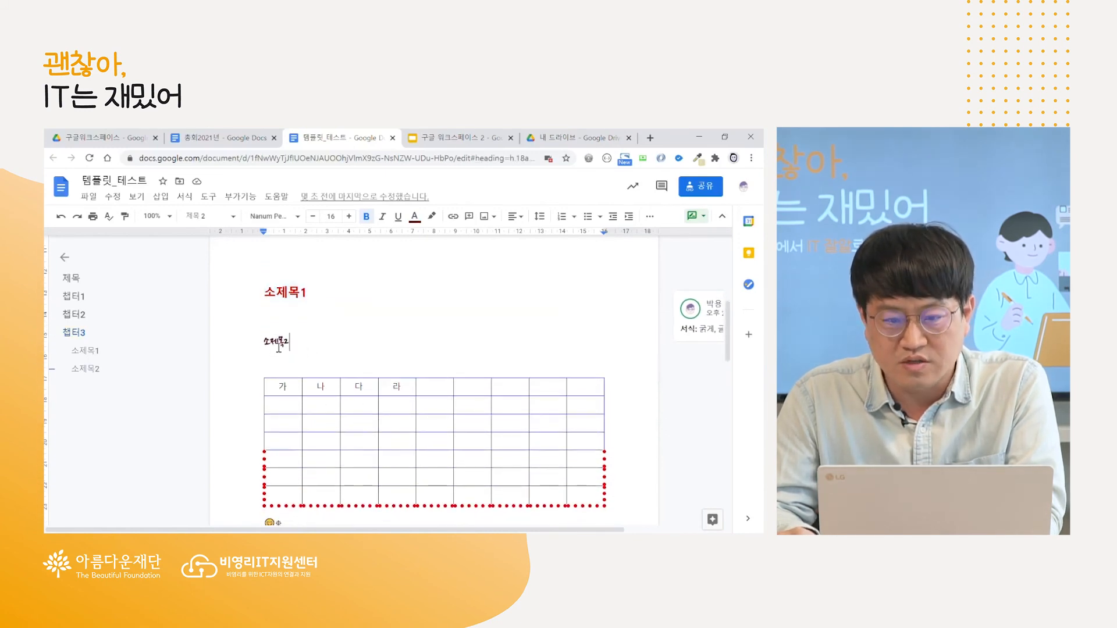
click(288, 367)
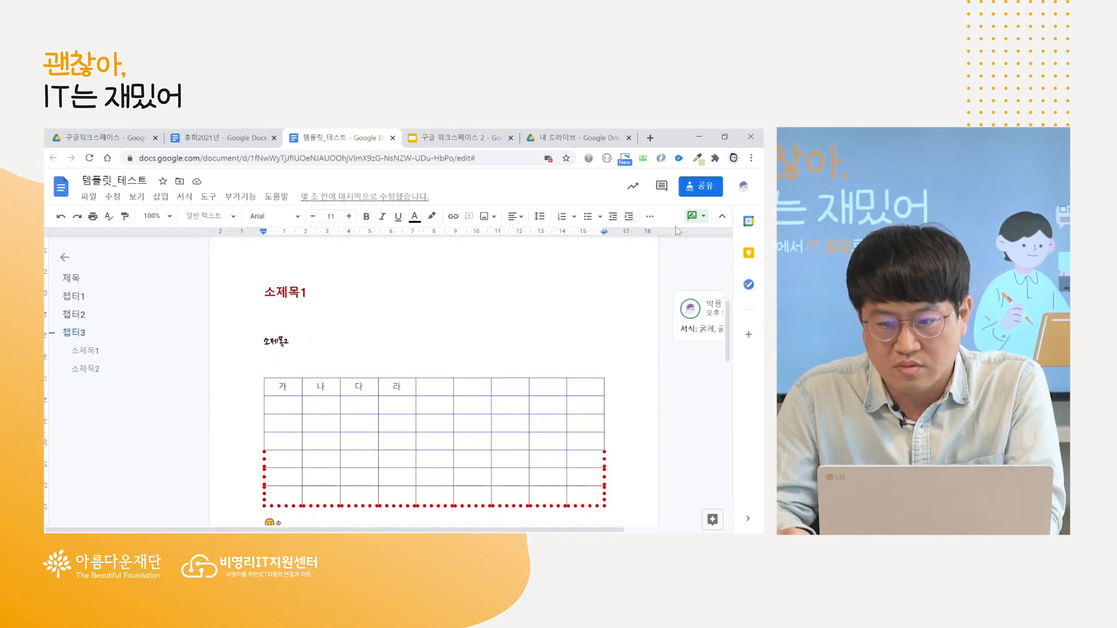
drag(583, 531, 678, 530)
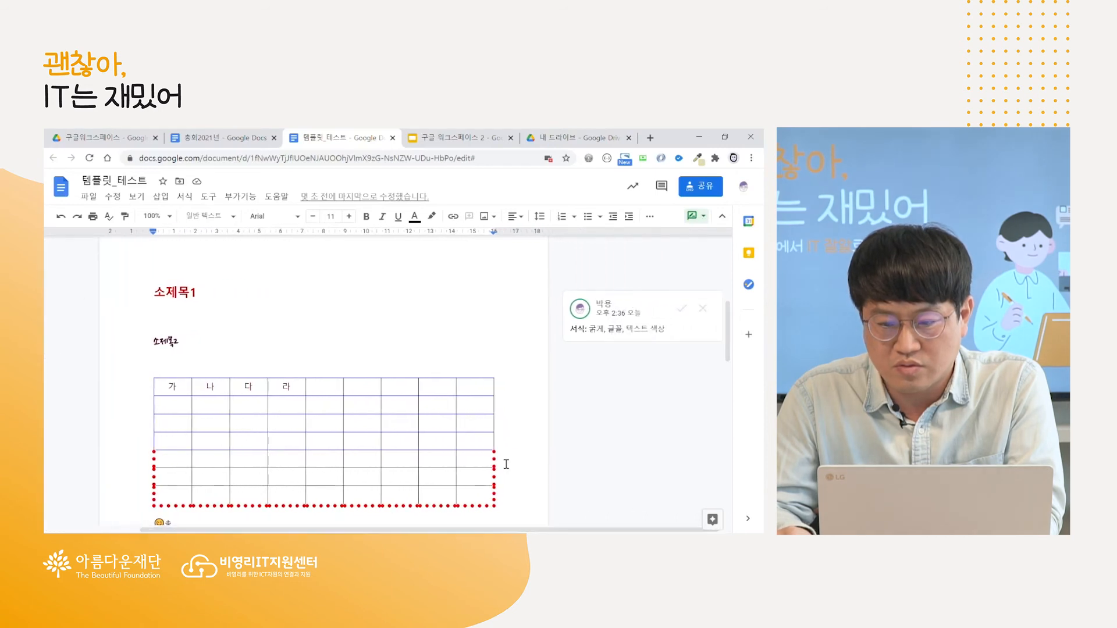
Switch the document to 편집 mode and accept the formatting suggestion on the 소제목1 heading.
click(699, 220)
click(675, 250)
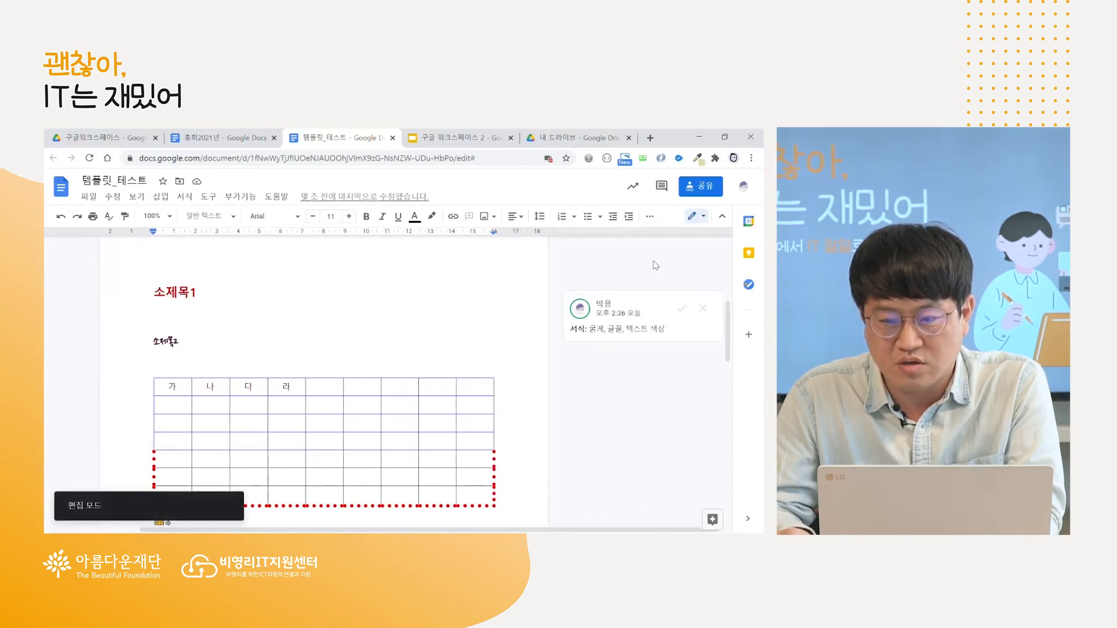
scroll(197, 355, up, 2)
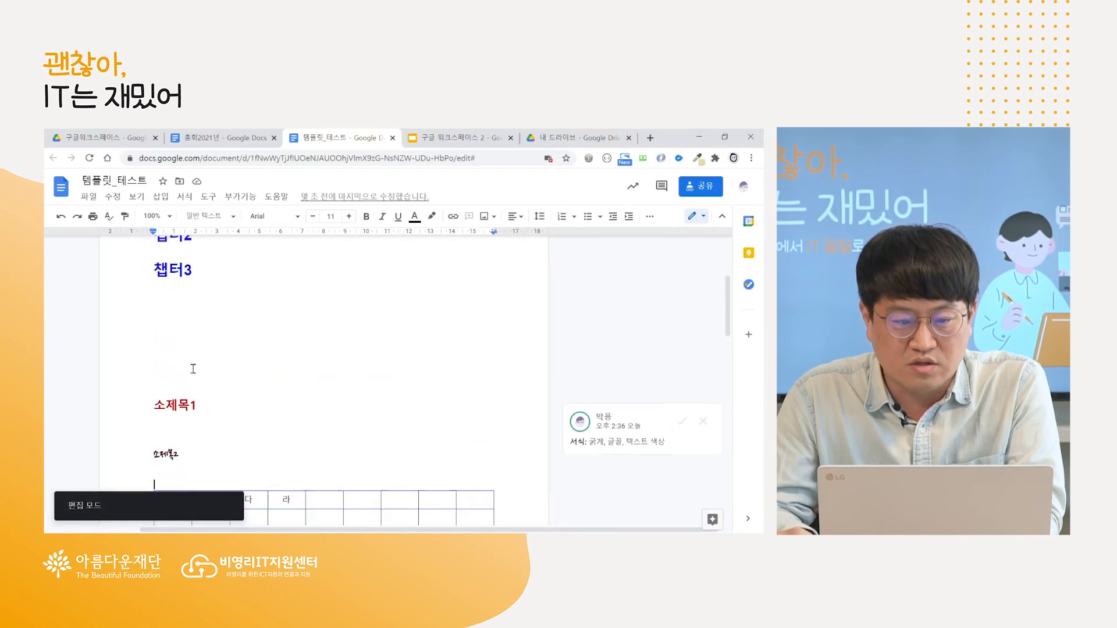
click(179, 403)
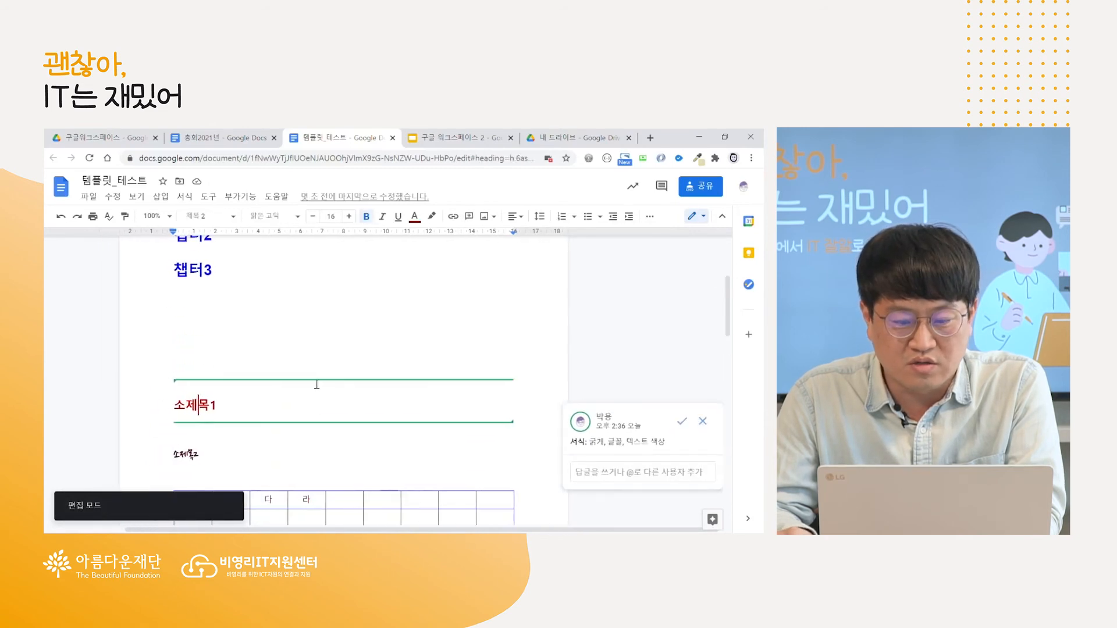
click(683, 423)
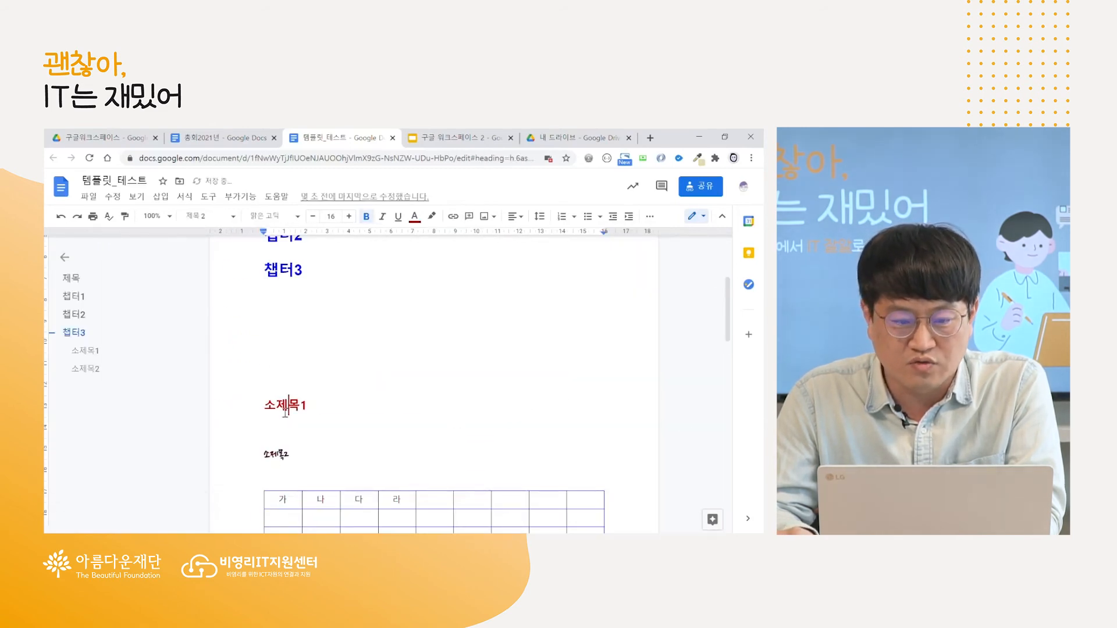
Add the comment "이 부분은 다른 문자를 생각해주세요" to the 소제목2 heading.
scroll(285, 412, down, 2)
click(321, 352)
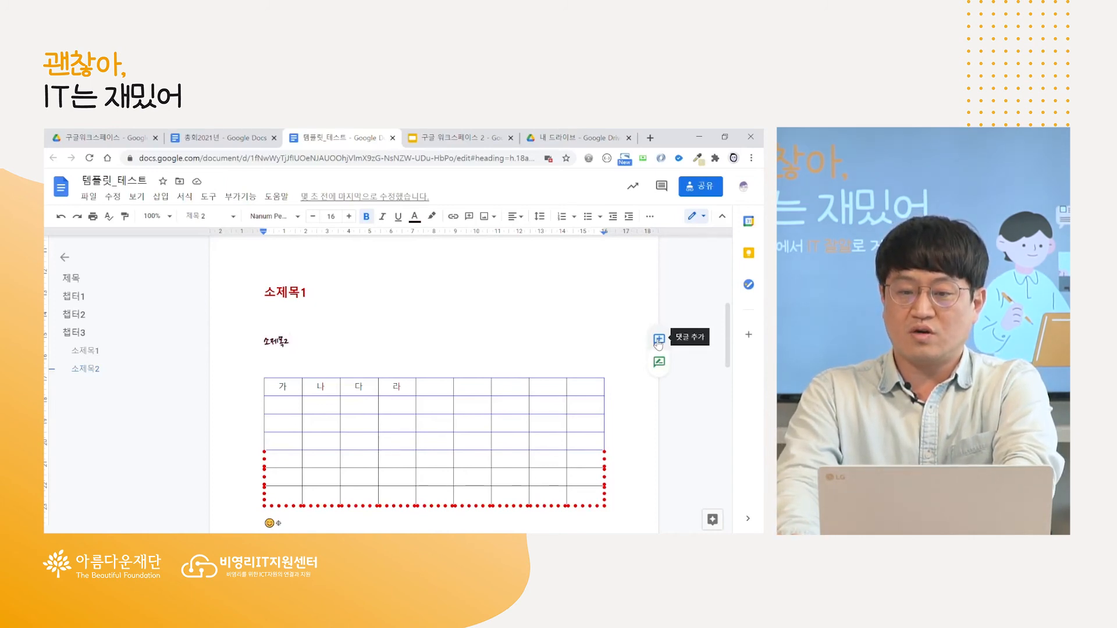
click(659, 340)
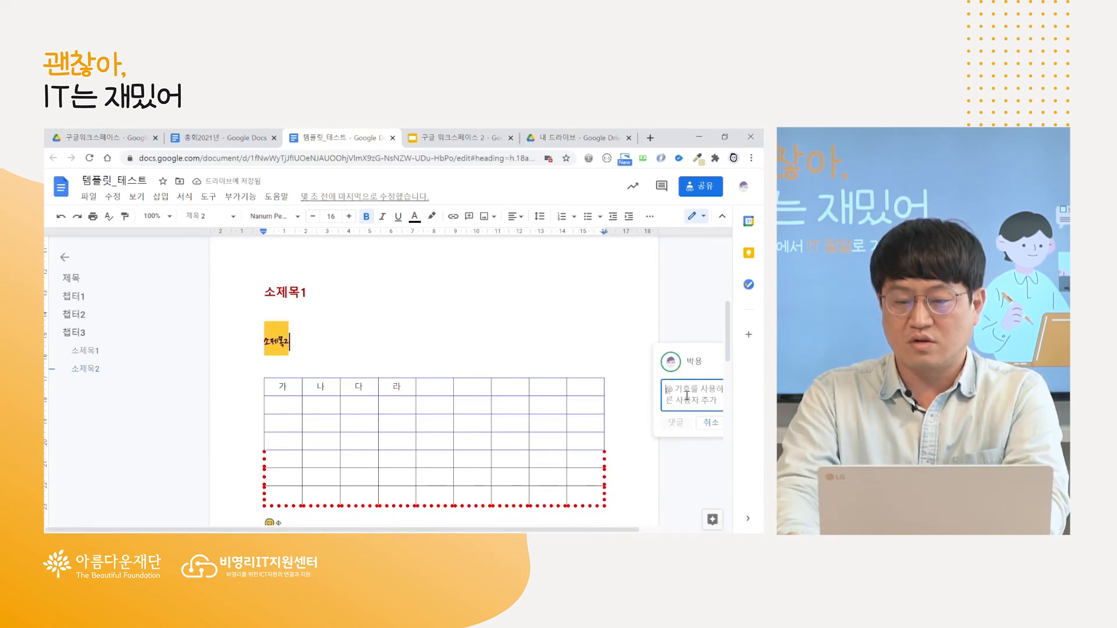
text(이 부분)
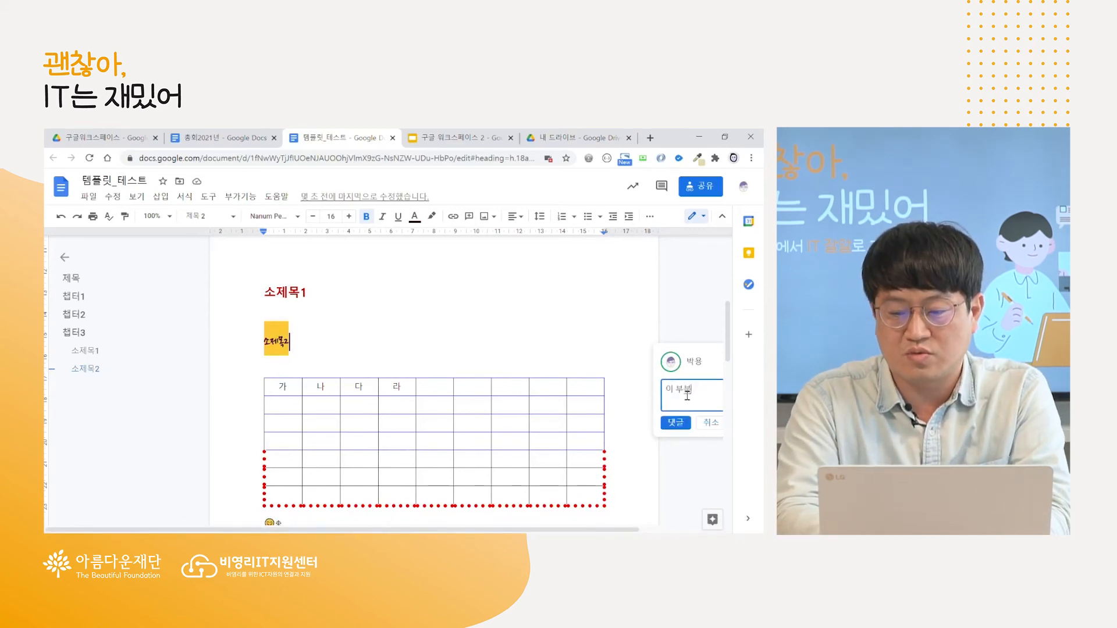
text(은 글씨를 대)
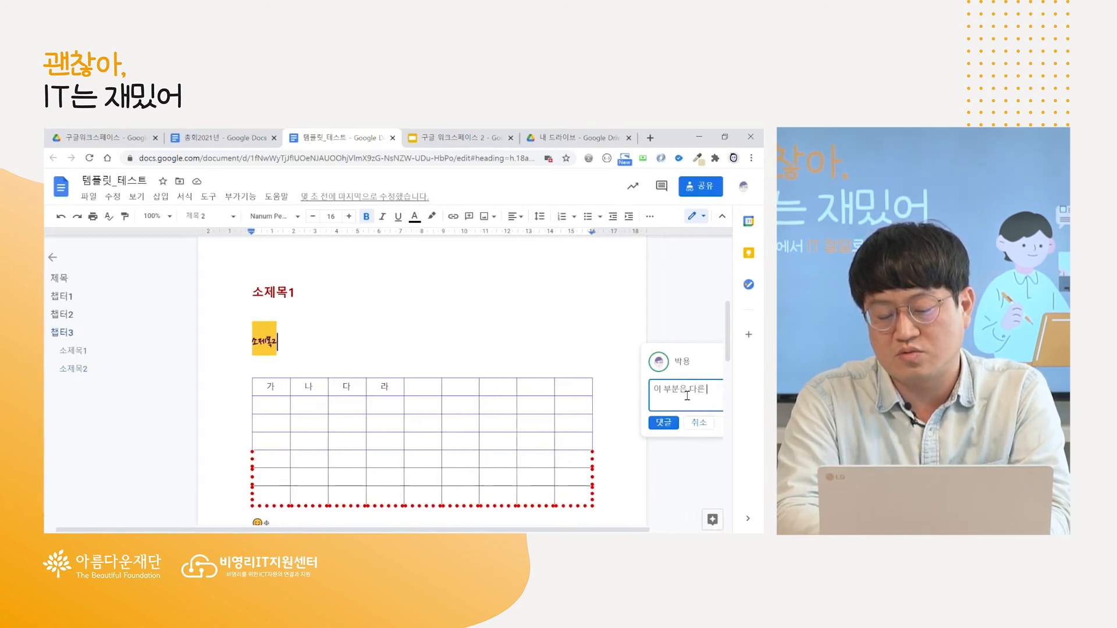
text(자를 생각해주세)
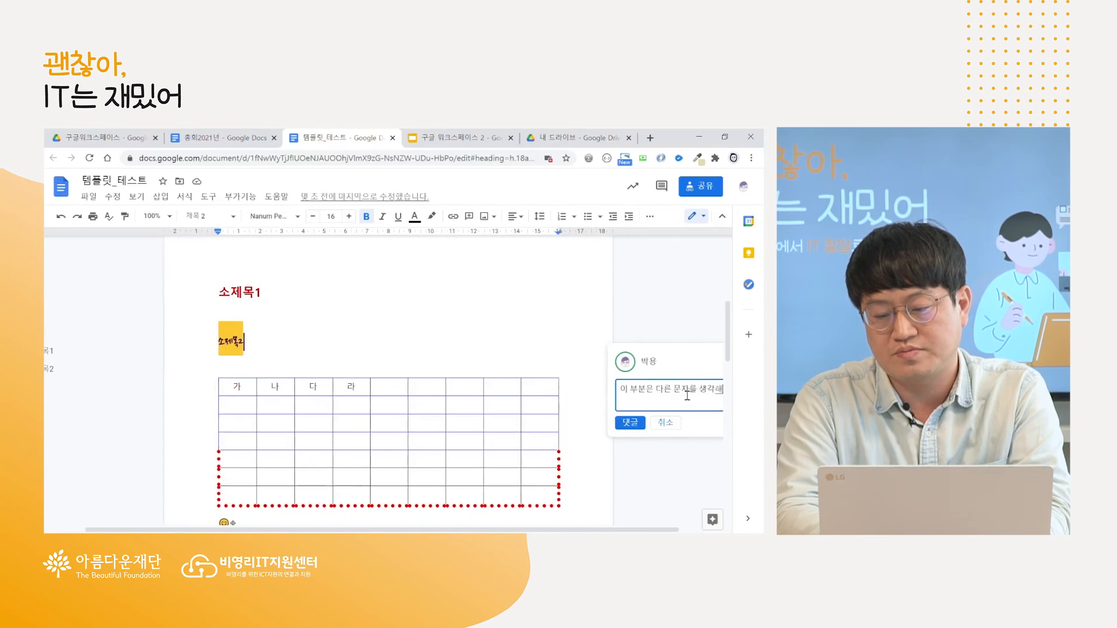
click(612, 421)
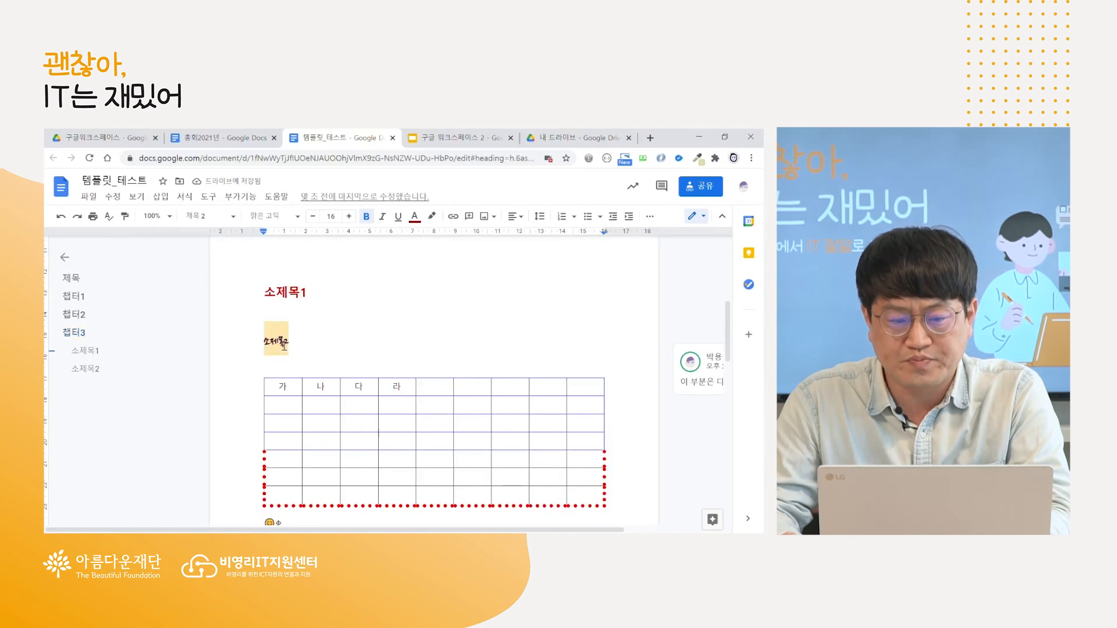
Reply "잘 모르겠습니다" to the comment on the 소제목2 heading and mark the discussion as resolved.
click(286, 344)
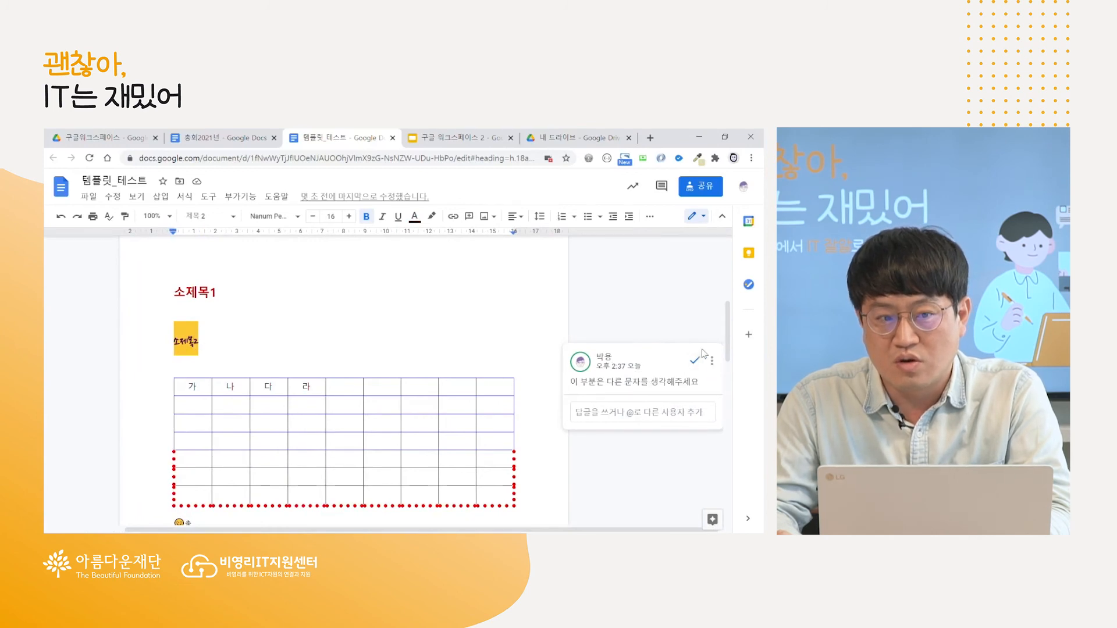
click(660, 413)
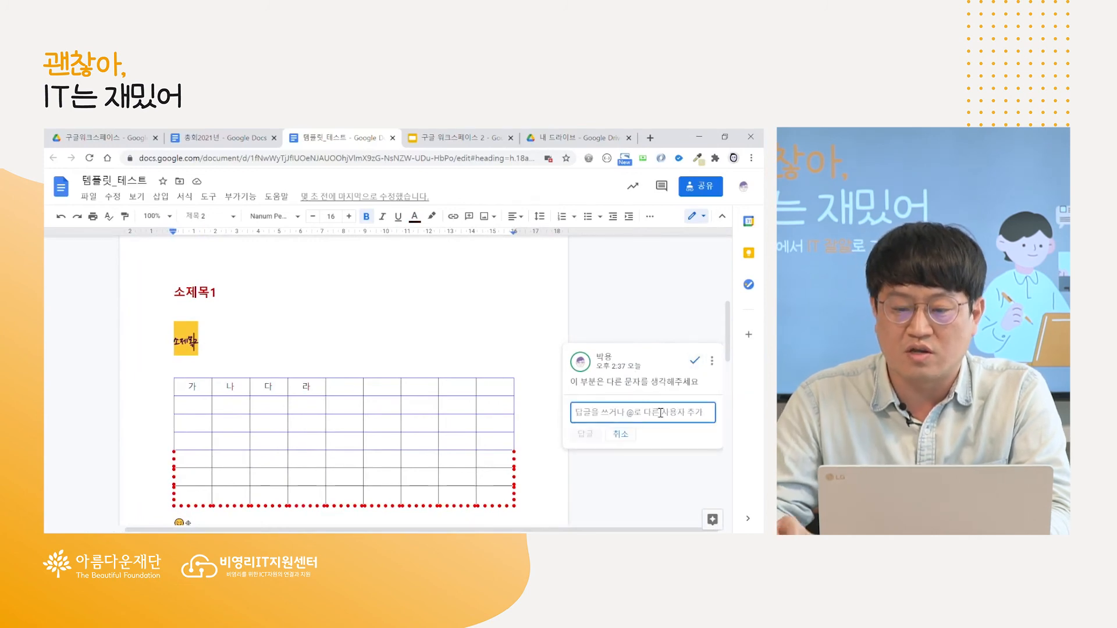
text(잘 모르겠습니다)
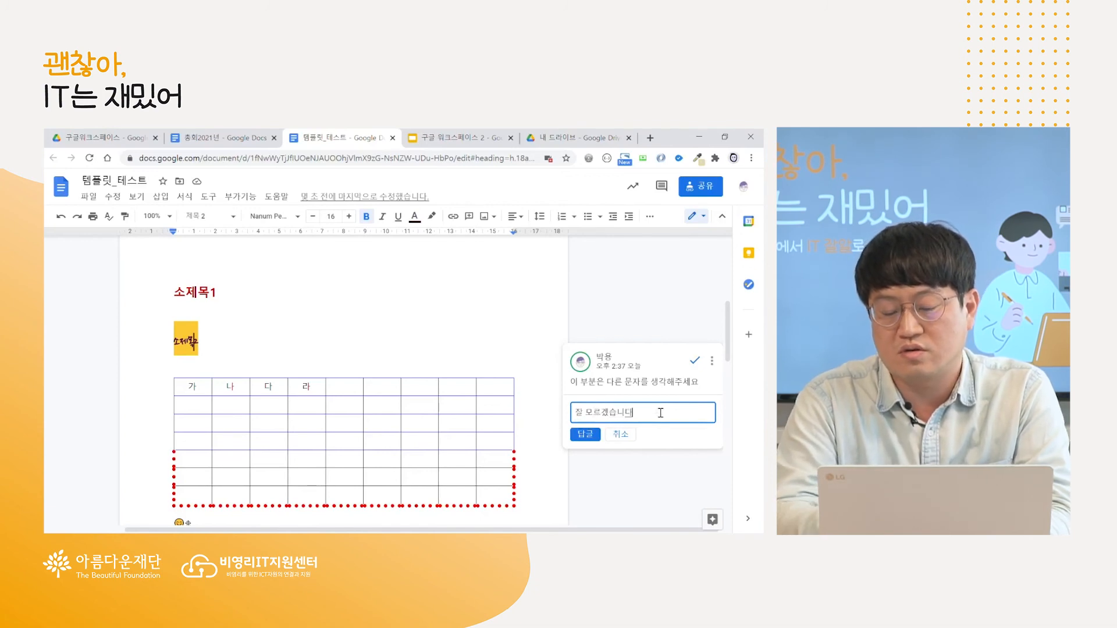
click(598, 439)
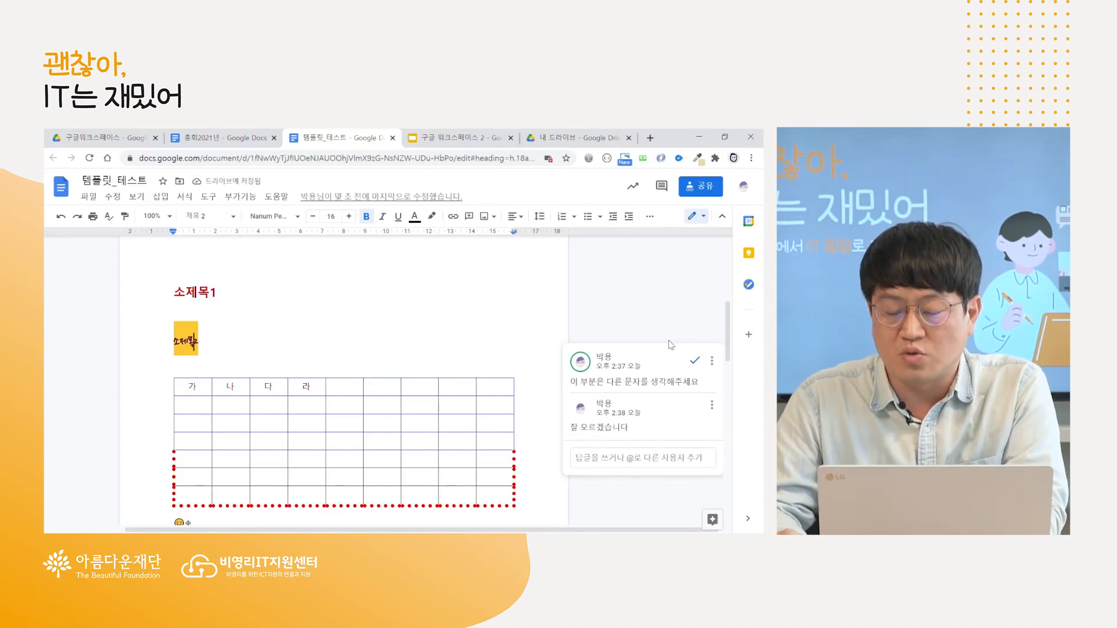
click(697, 361)
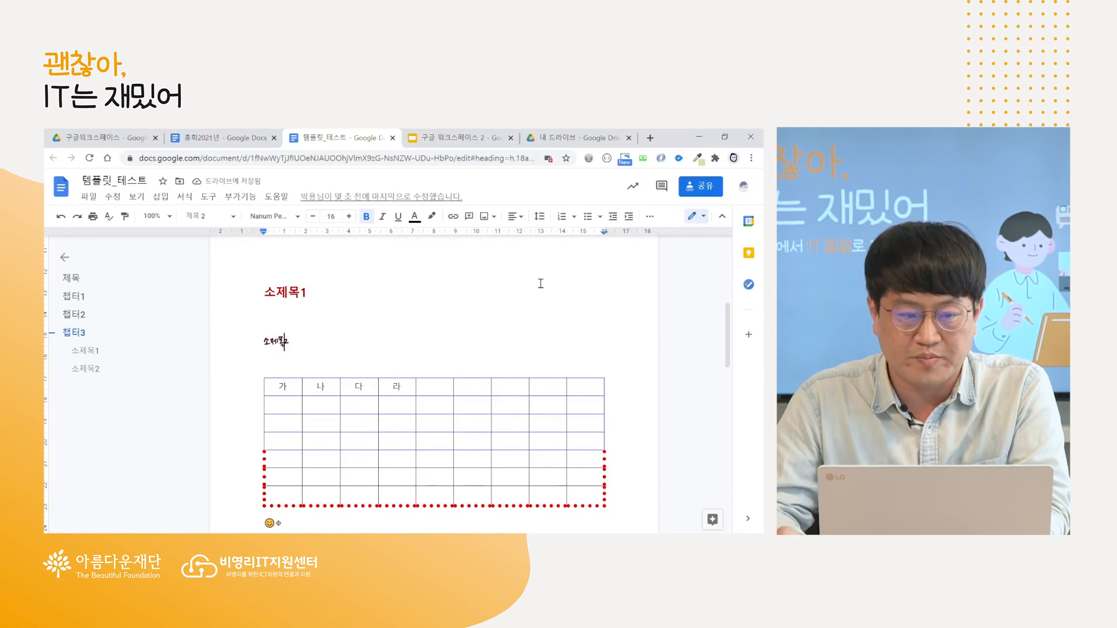
Open the document's version history.
click(88, 197)
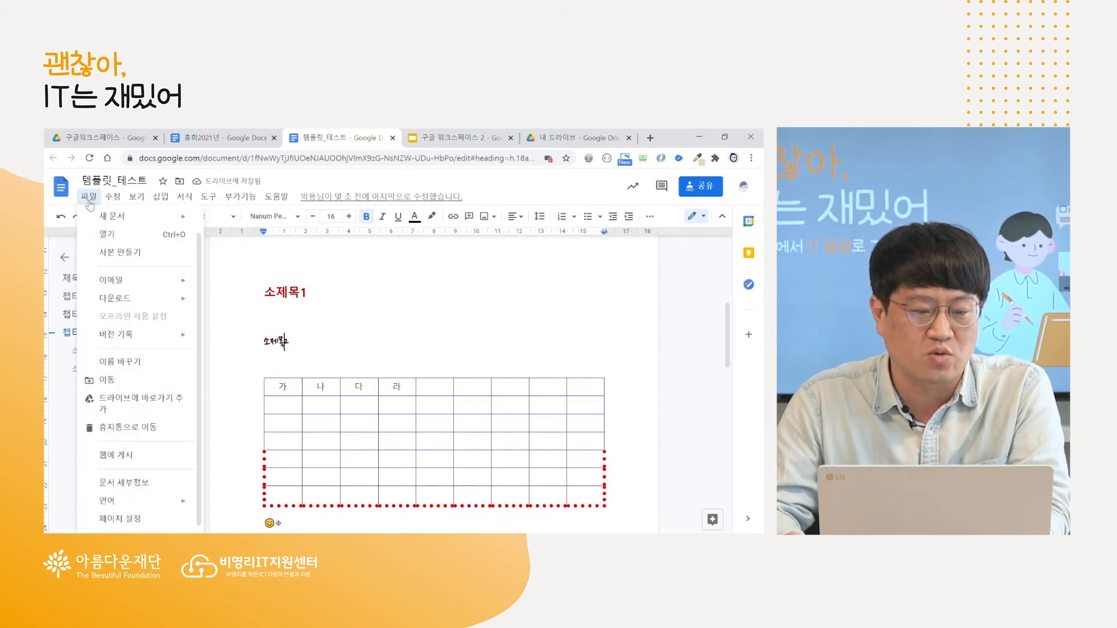
mouse_move(94, 223)
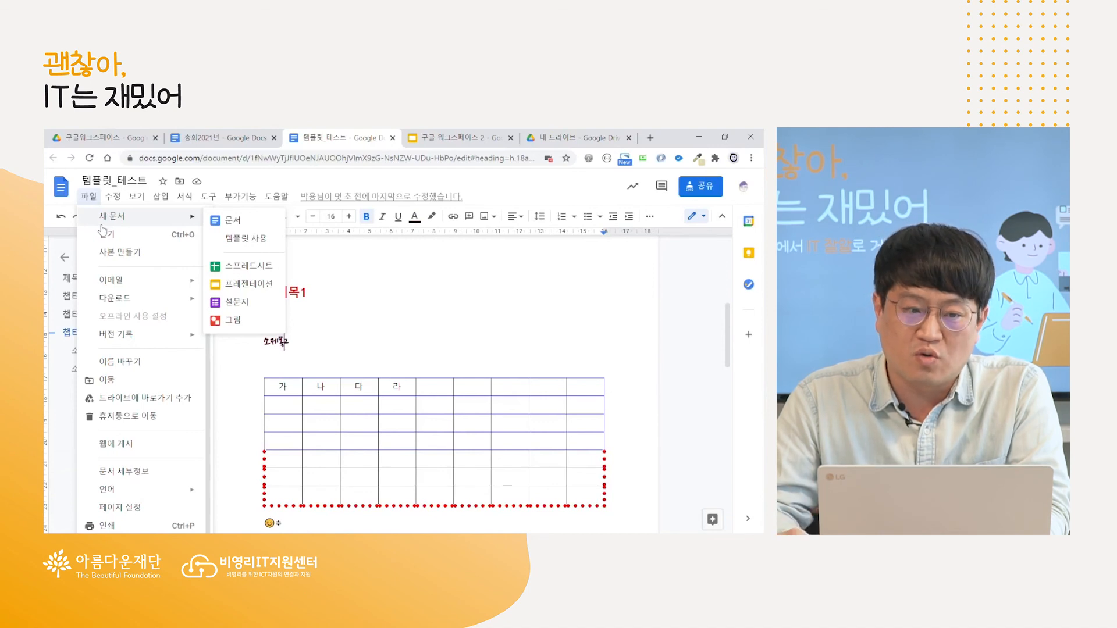
mouse_move(138, 338)
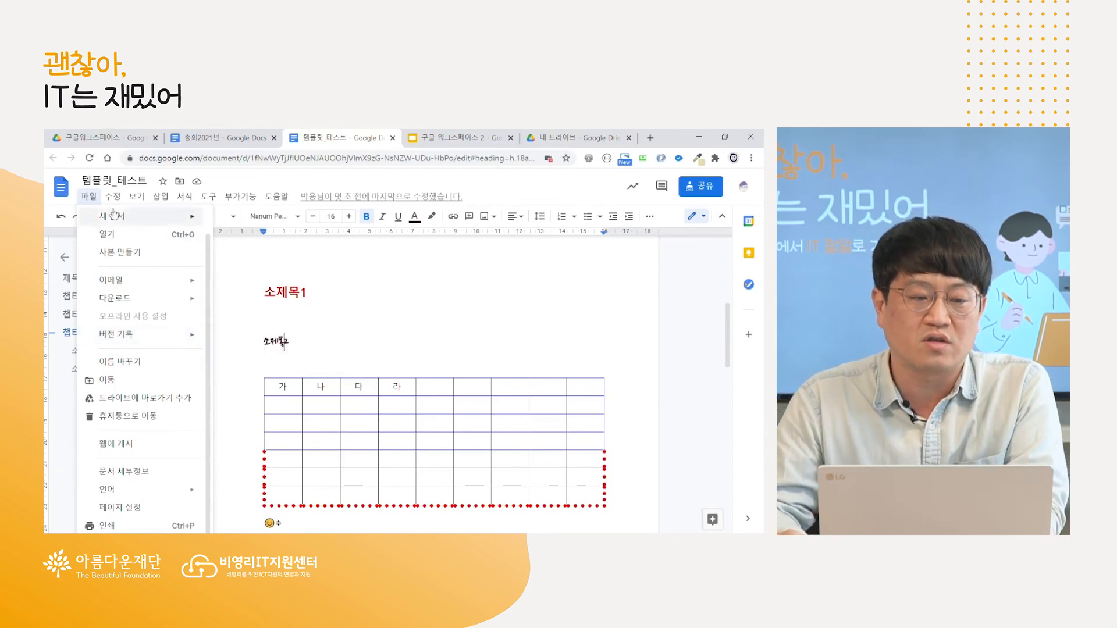
click(93, 198)
click(96, 198)
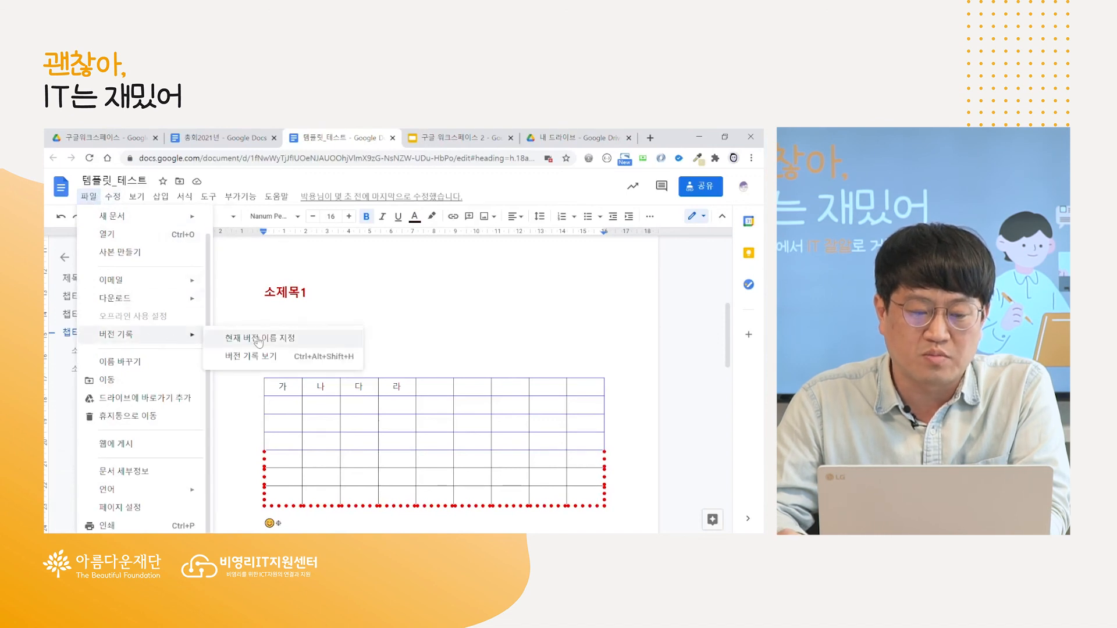
click(266, 358)
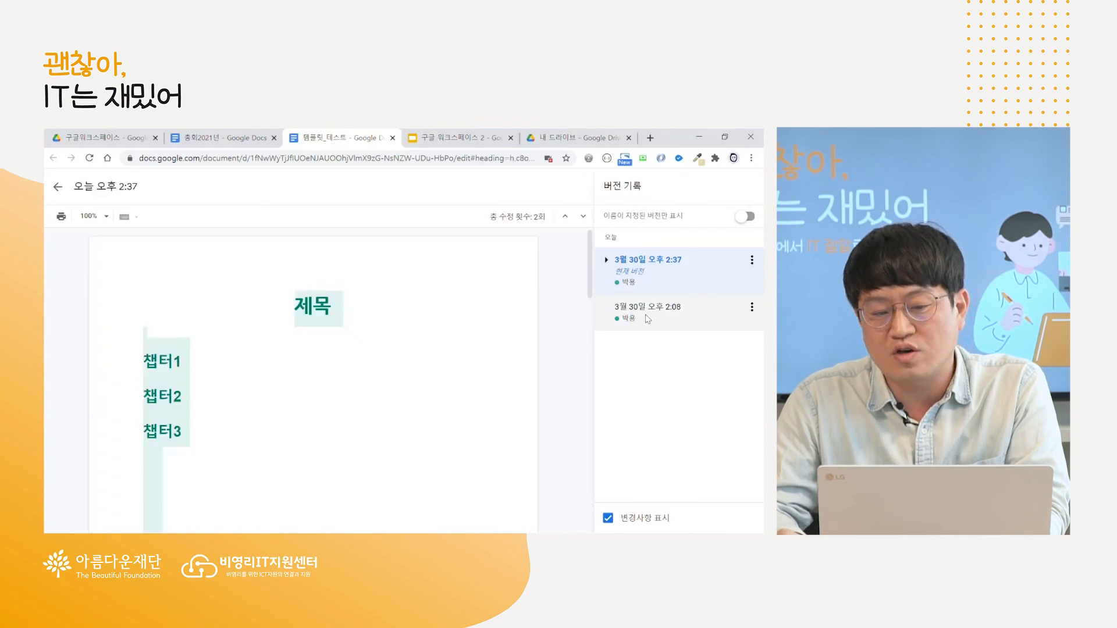
Look through the changes in the current version and preview the earlier version from 3월 30일 오후 2:08.
scroll(412, 386, down, 8)
scroll(412, 386, up, 8)
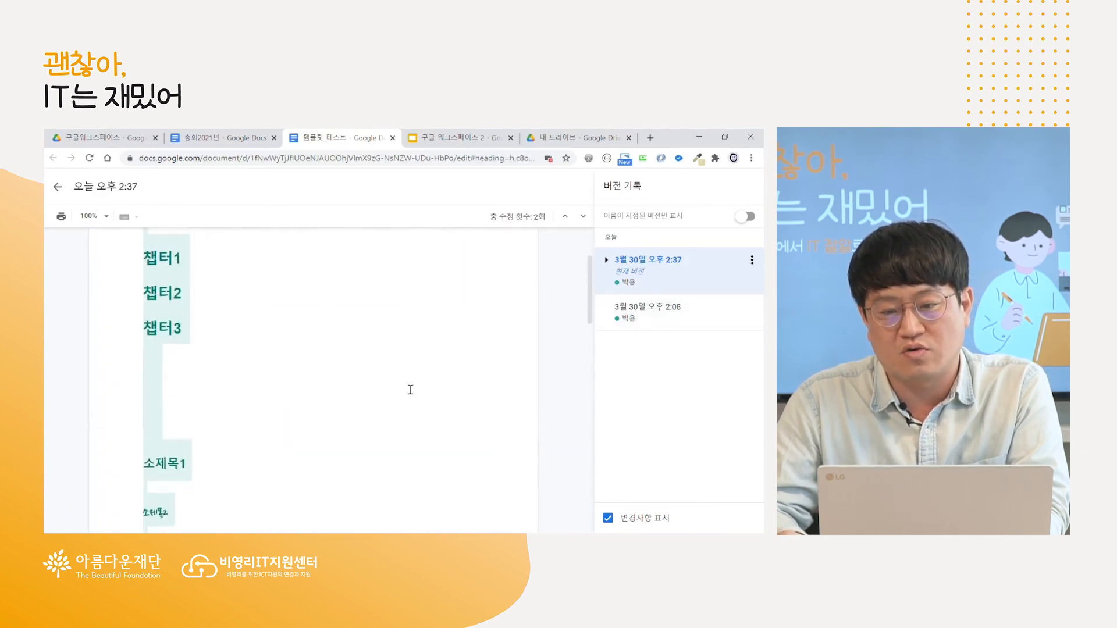
click(667, 324)
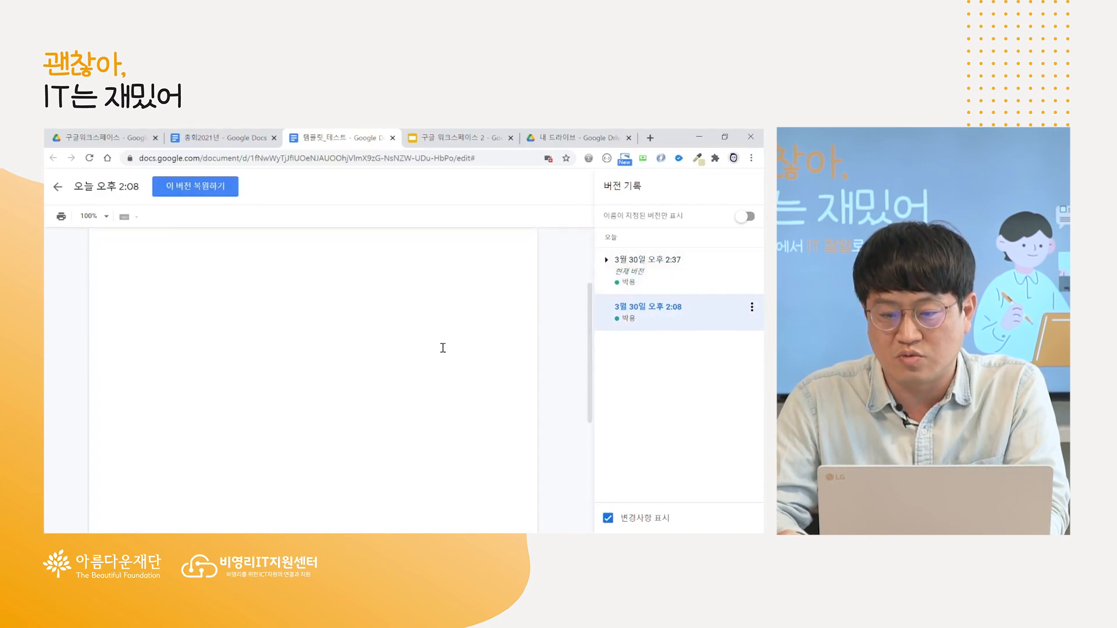
Open the name of the current version from 3월 30일 오후 2:37 for editing and return to the document without renaming it.
click(649, 282)
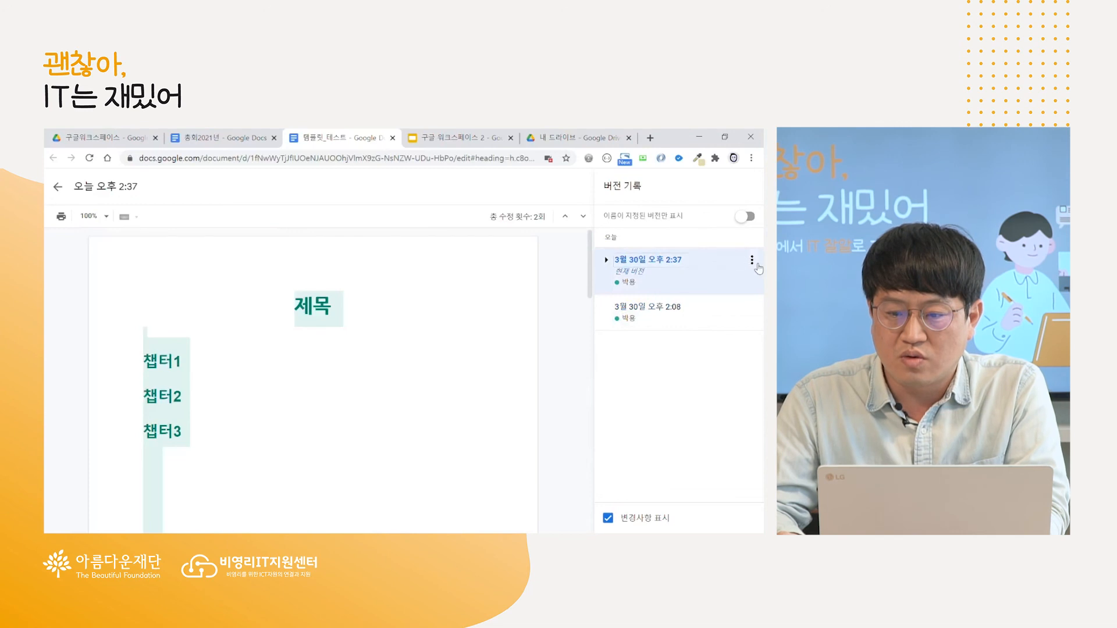
click(706, 262)
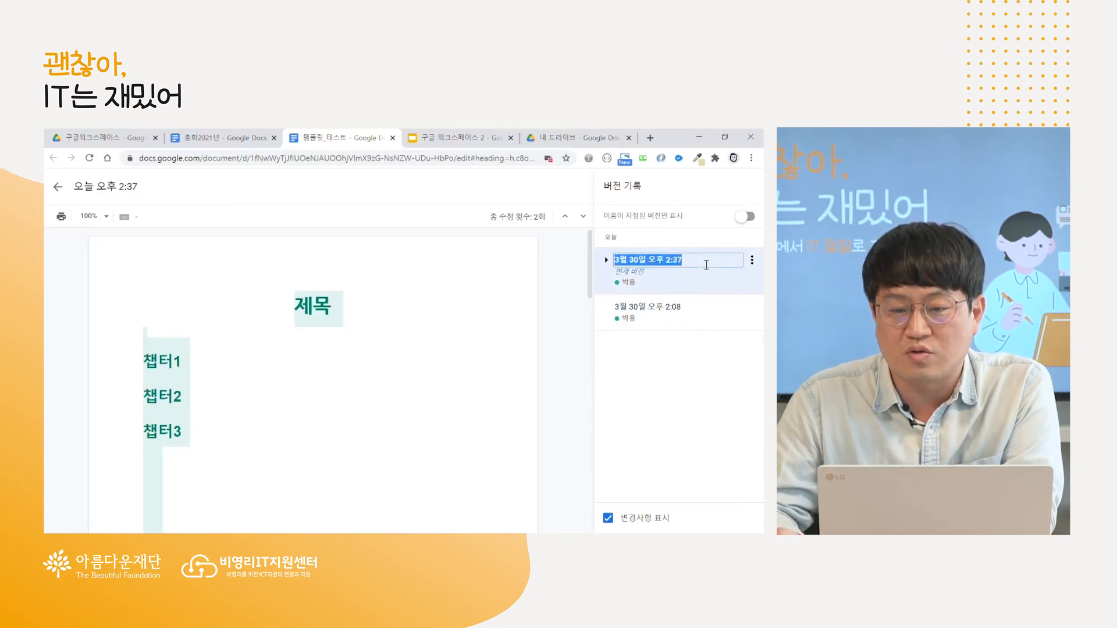
click(751, 261)
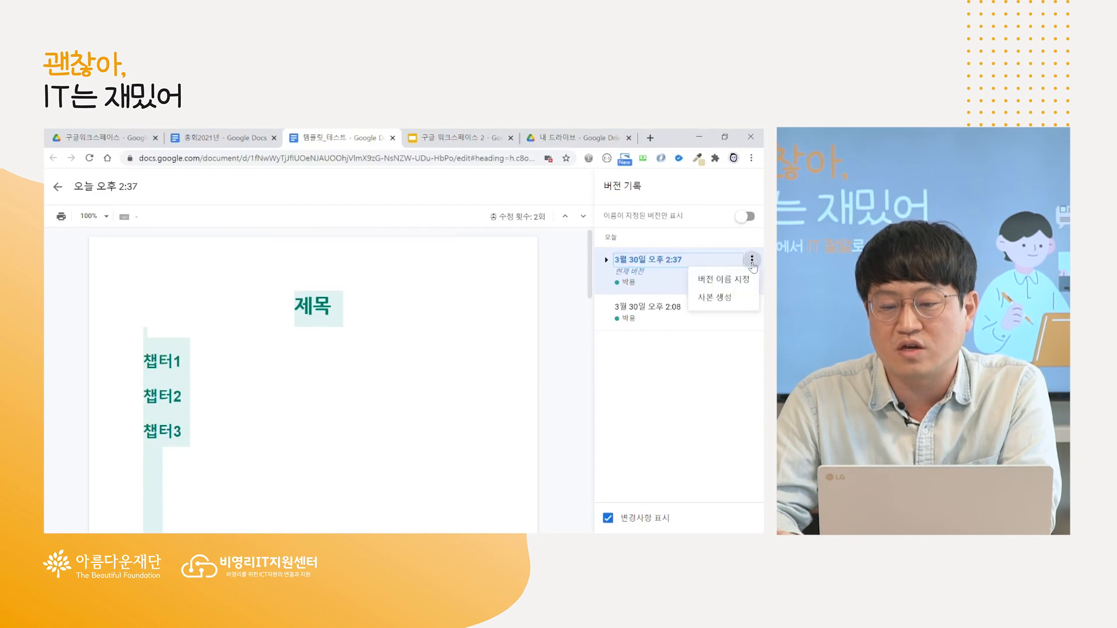
click(719, 281)
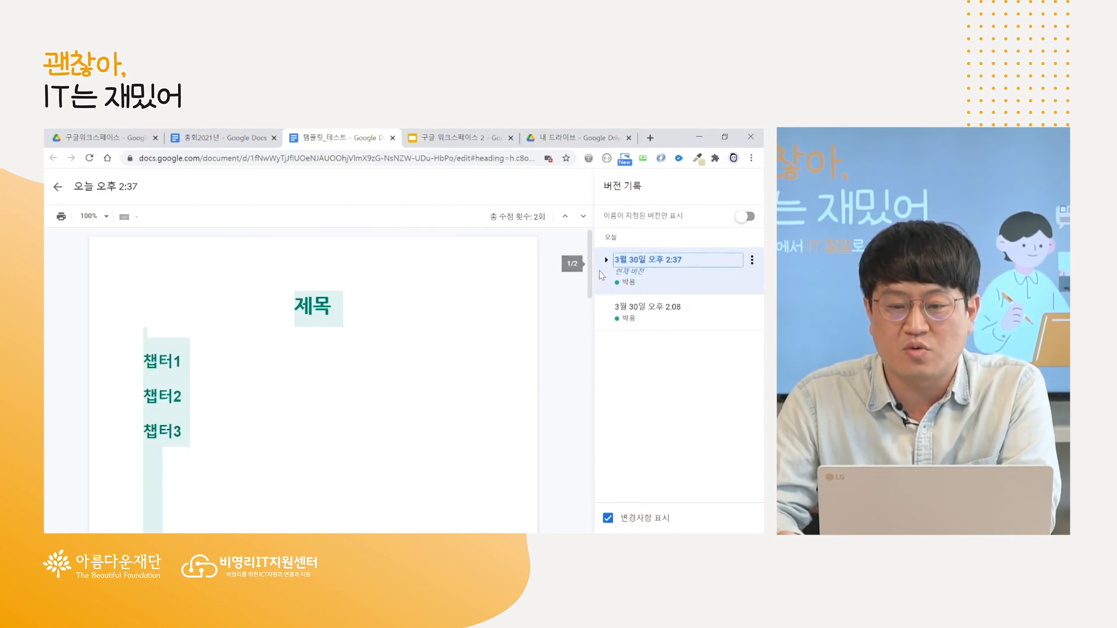
click(58, 191)
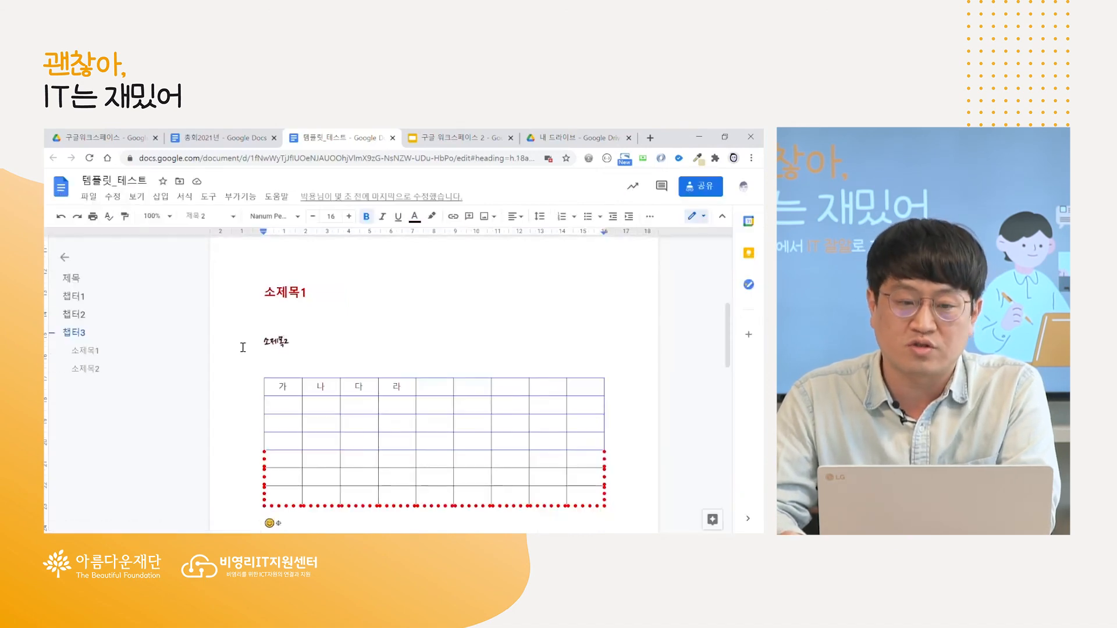
View the document's version history again and return to the document.
scroll(297, 357, down, 2)
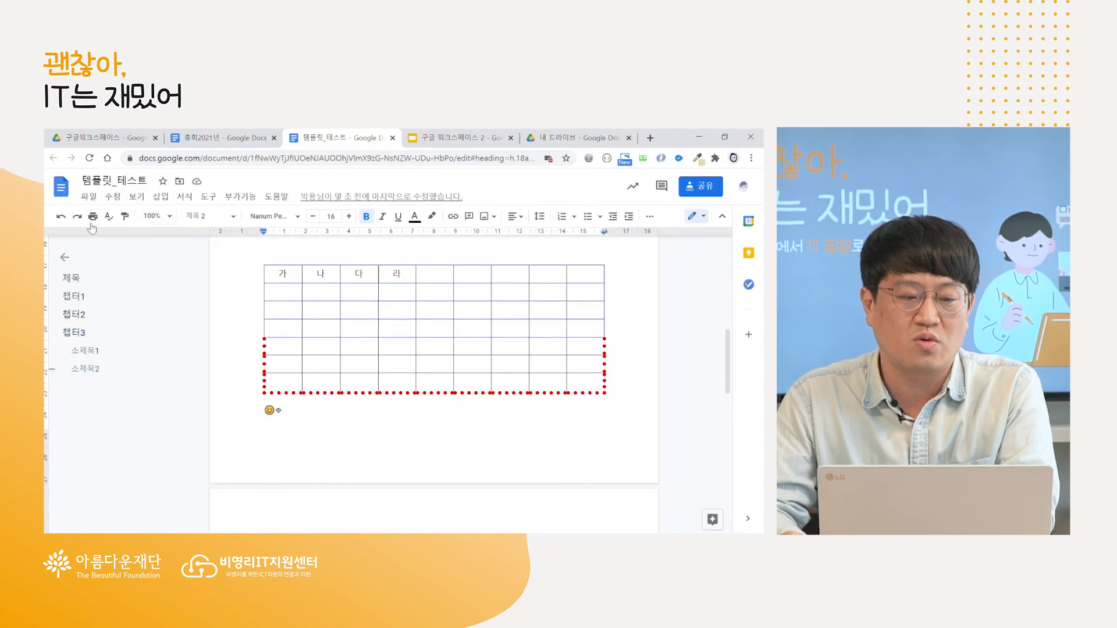
click(94, 200)
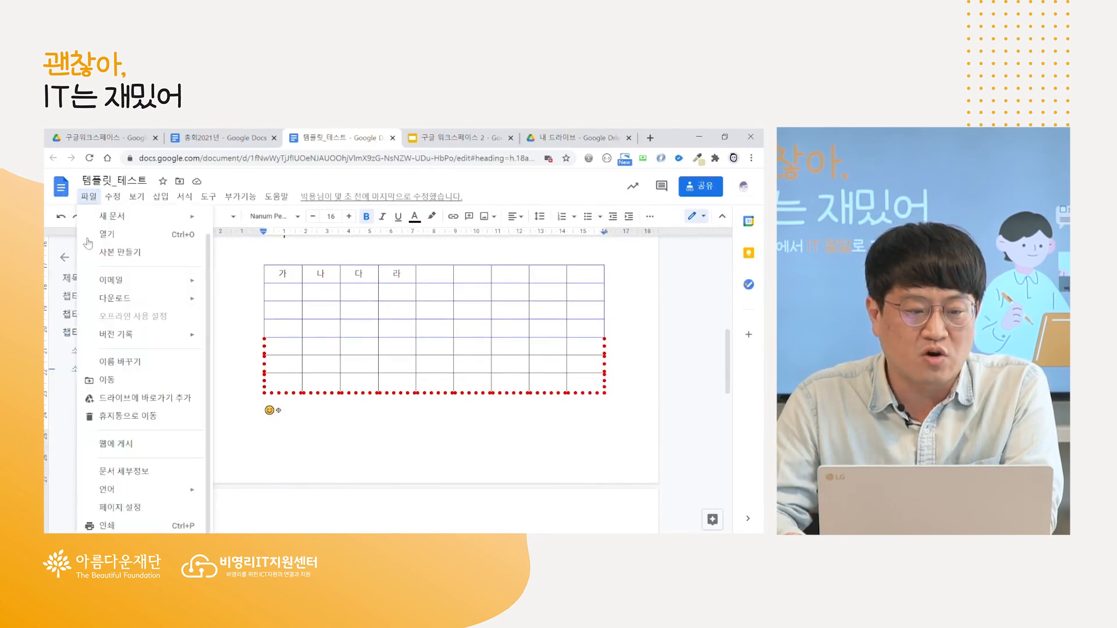
mouse_move(147, 336)
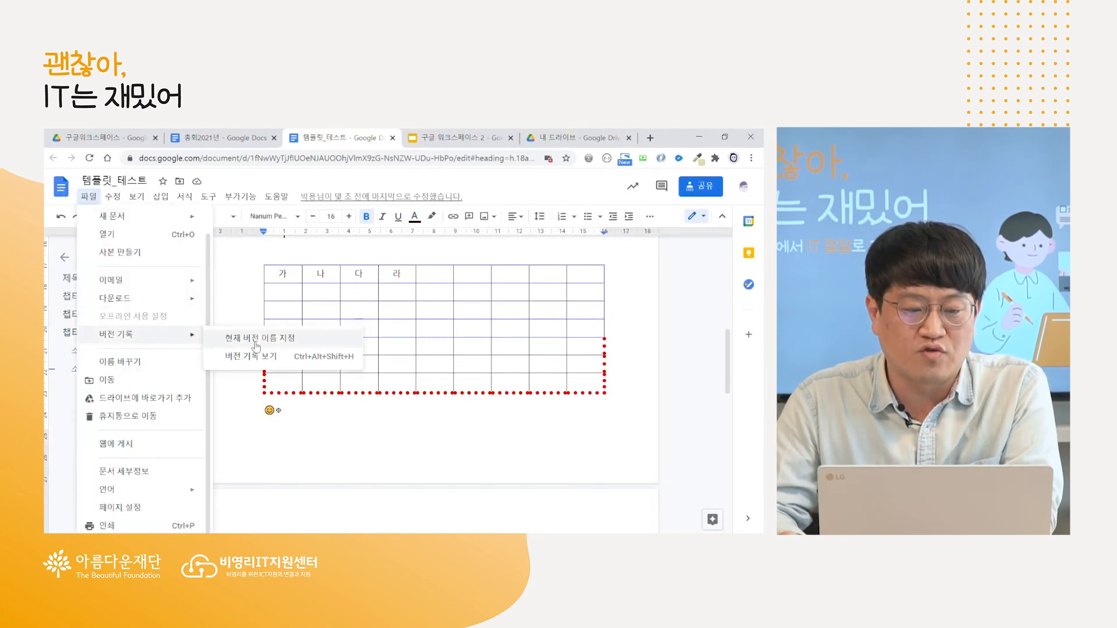
click(253, 356)
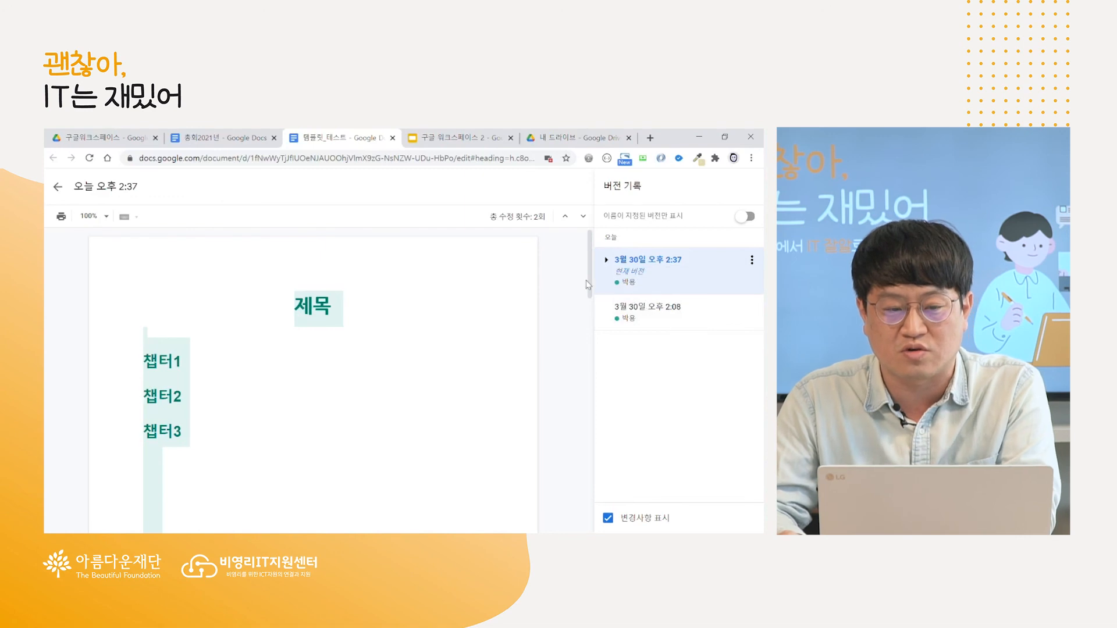
click(59, 189)
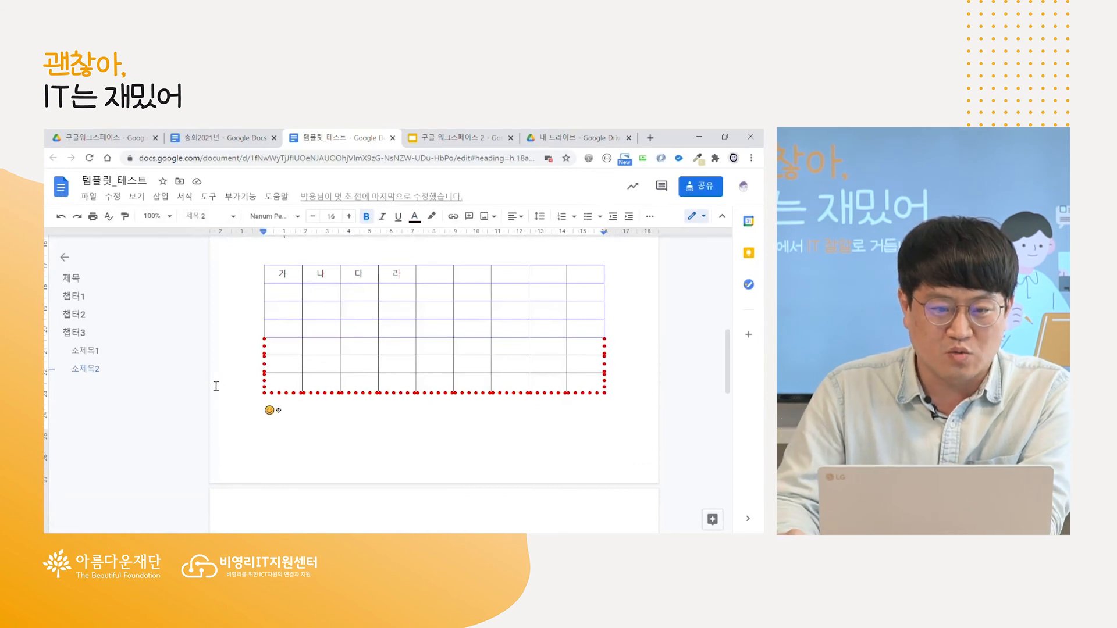
Check the version history options for the document and switch to the 구글 워크스페이스 2 presentation in Google Slides.
mouse_move(184, 351)
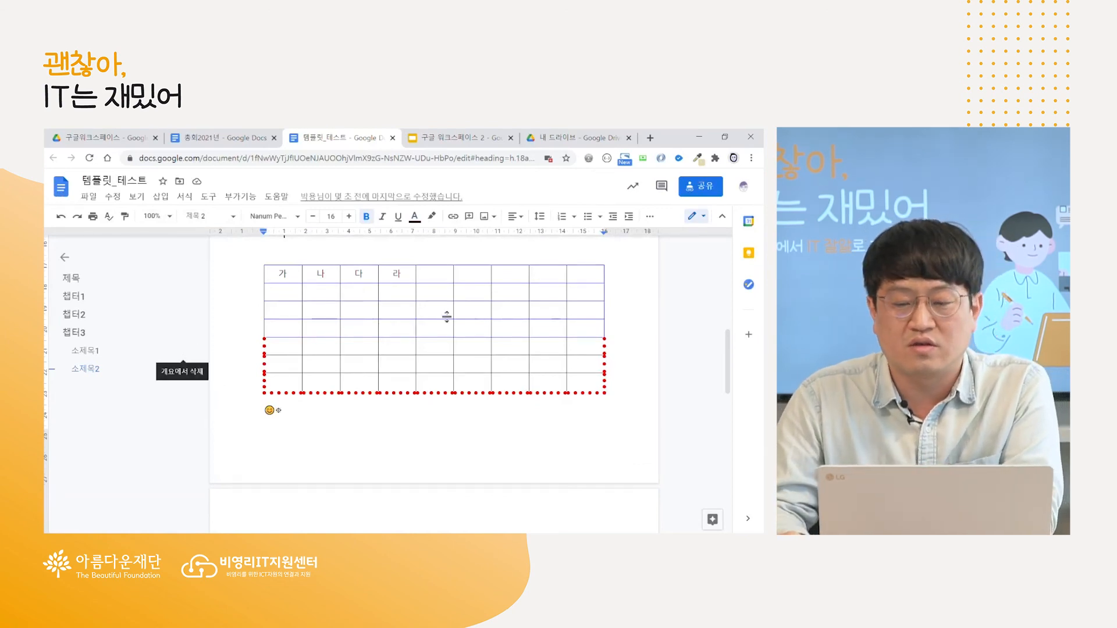
scroll(527, 317, up, 4)
scroll(497, 321, up, 3)
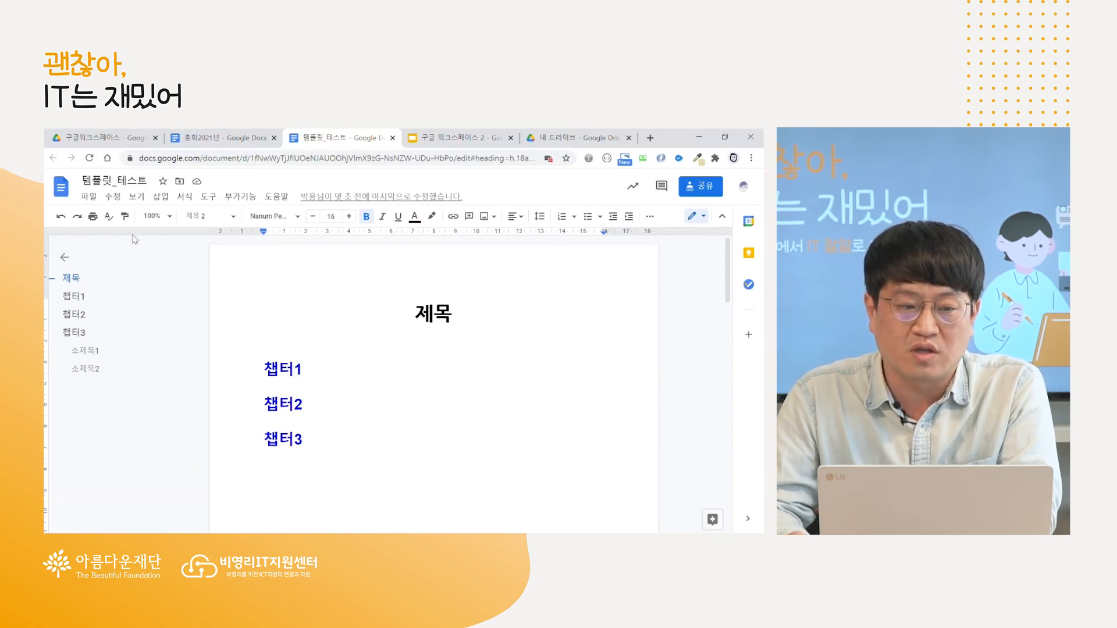
click(89, 196)
mouse_move(141, 337)
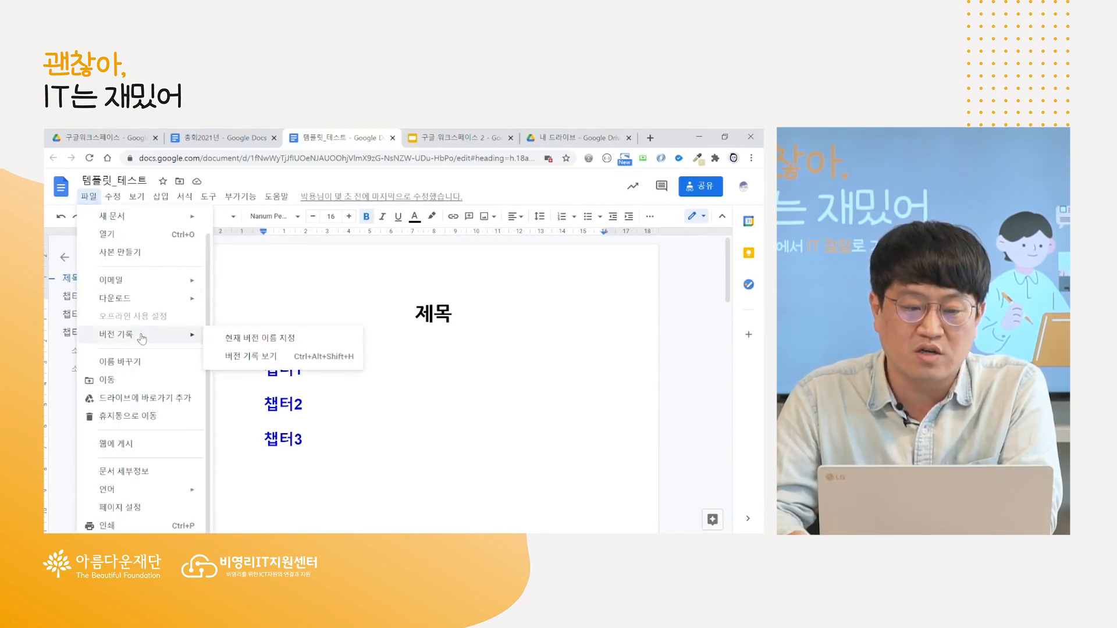
click(445, 133)
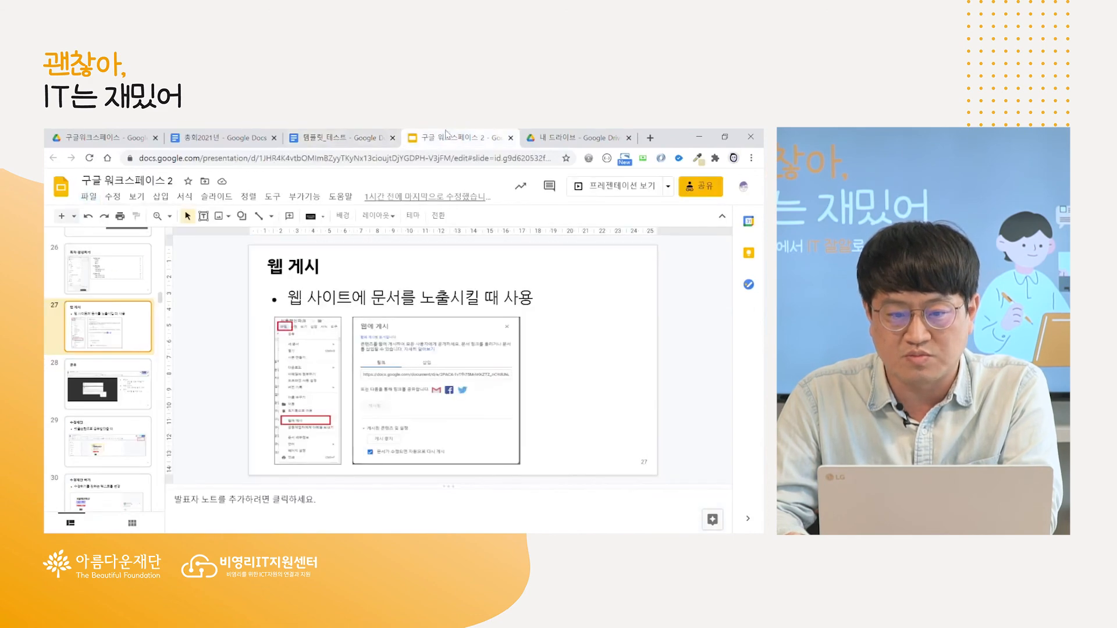